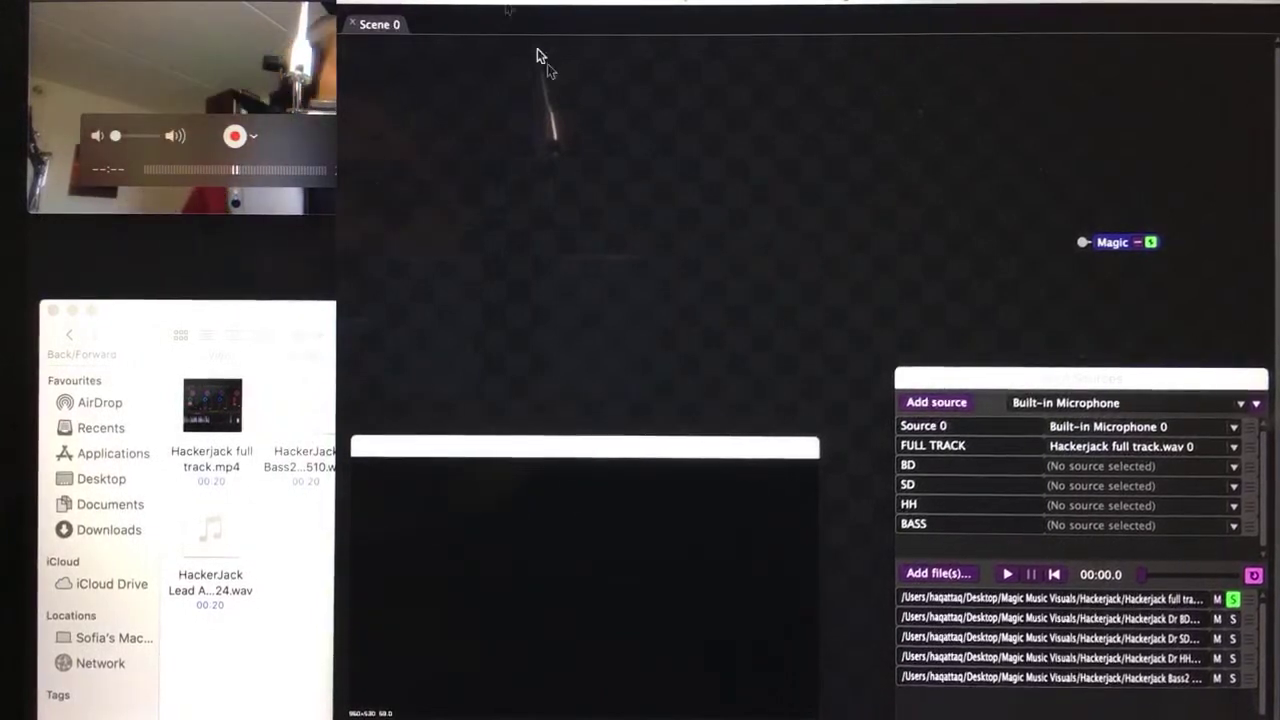
Check the camera, microphone and quality options of the movie recording without changing them
left_click(292, 132)
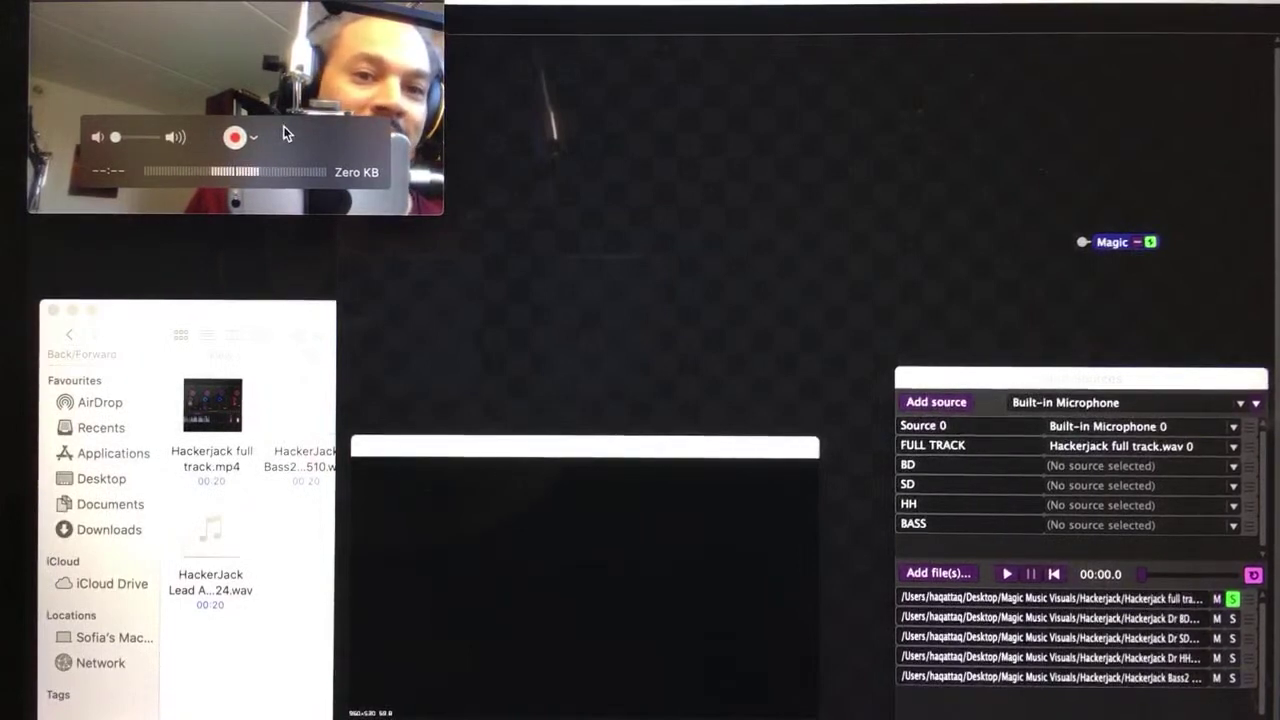
left_click_drag(285, 133, 236, 172)
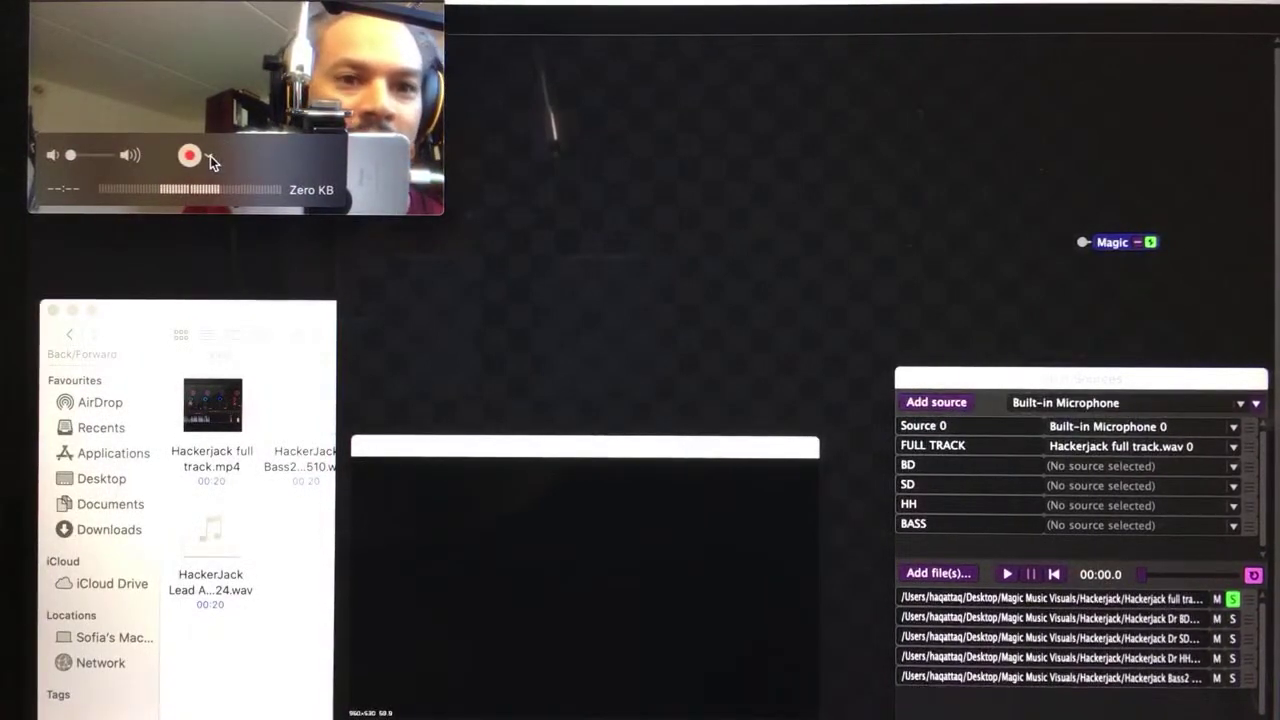
left_click(211, 160)
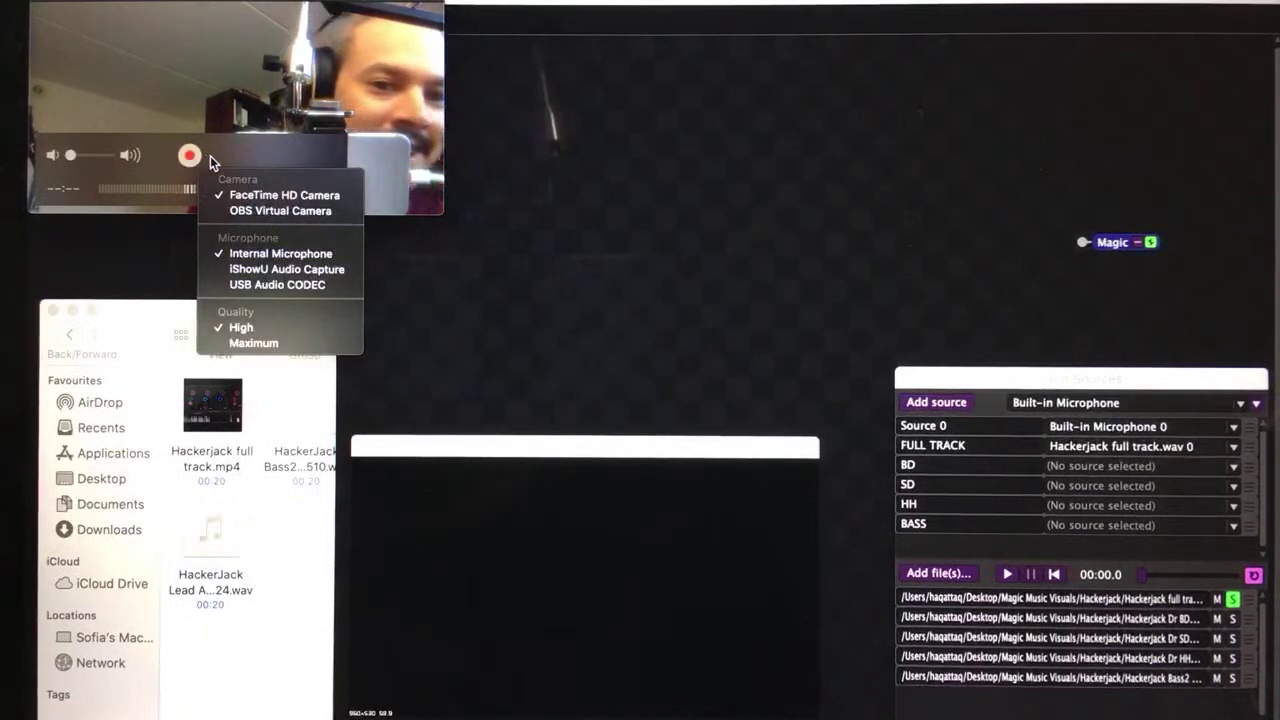
left_click(260, 149)
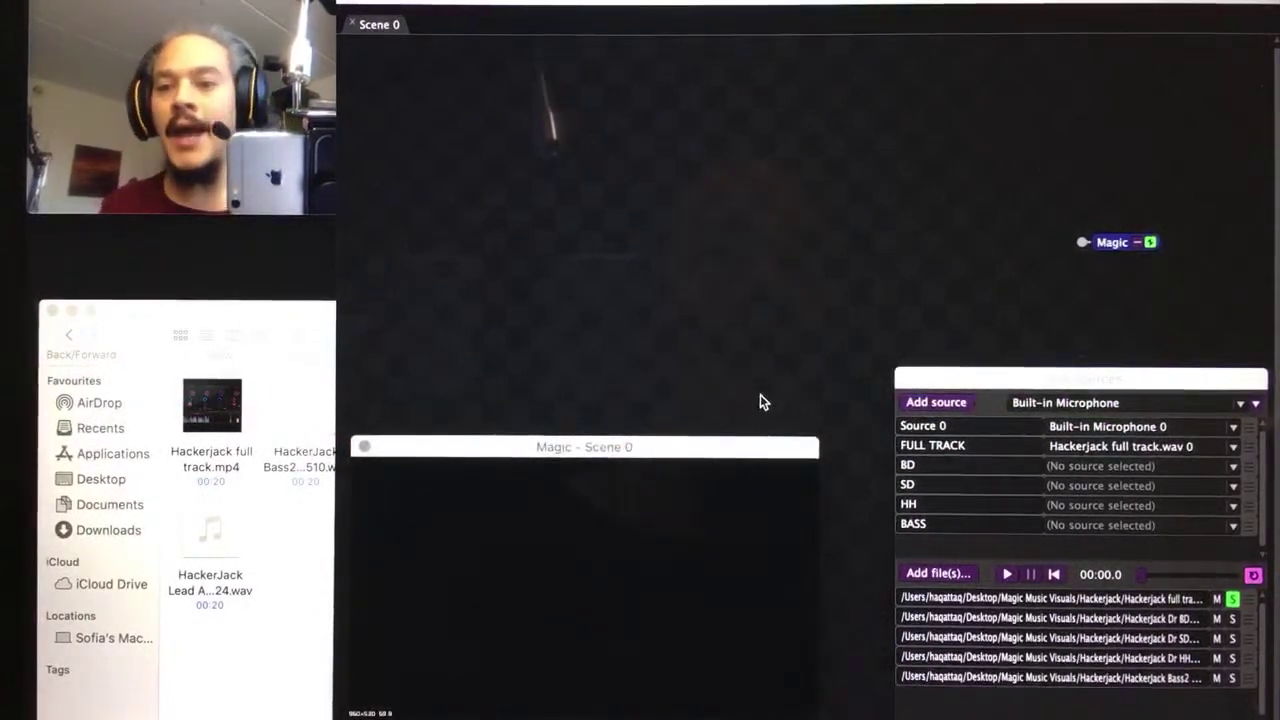
Reposition the Magic module in the upper part of the Scene 0 editor
left_click_drag(1095, 245, 979, 187)
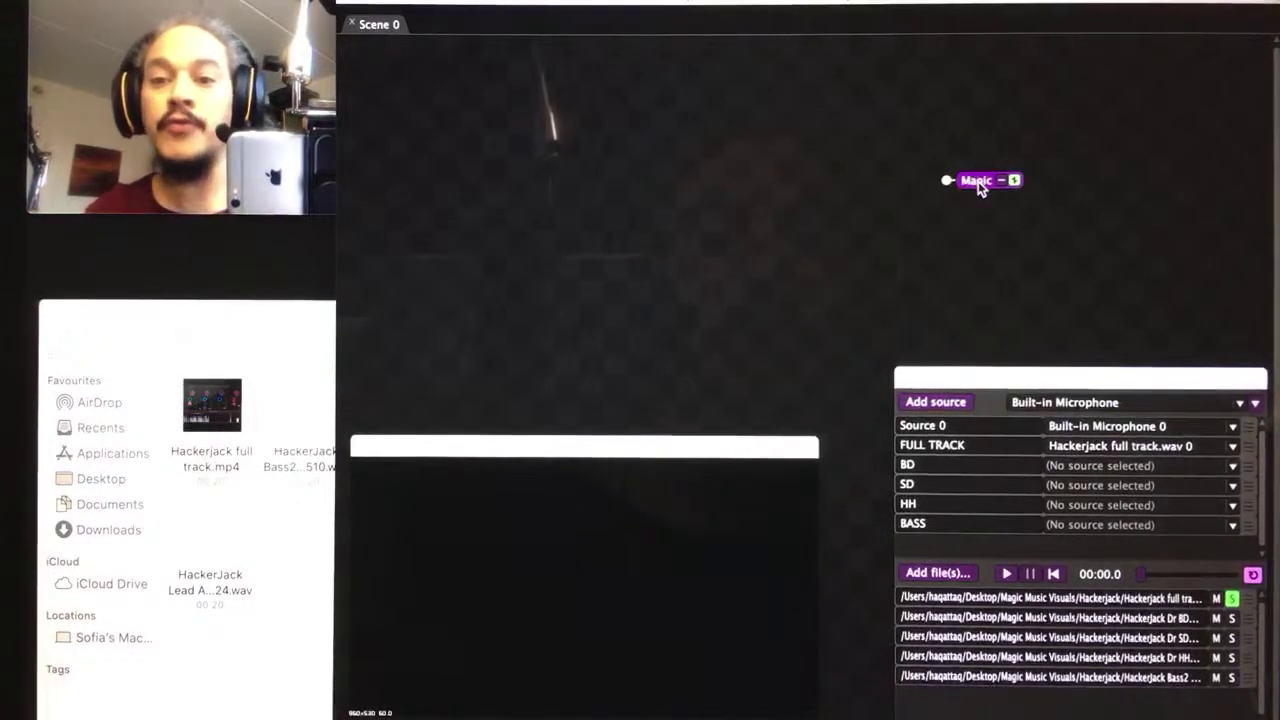
left_click_drag(978, 181, 1063, 182)
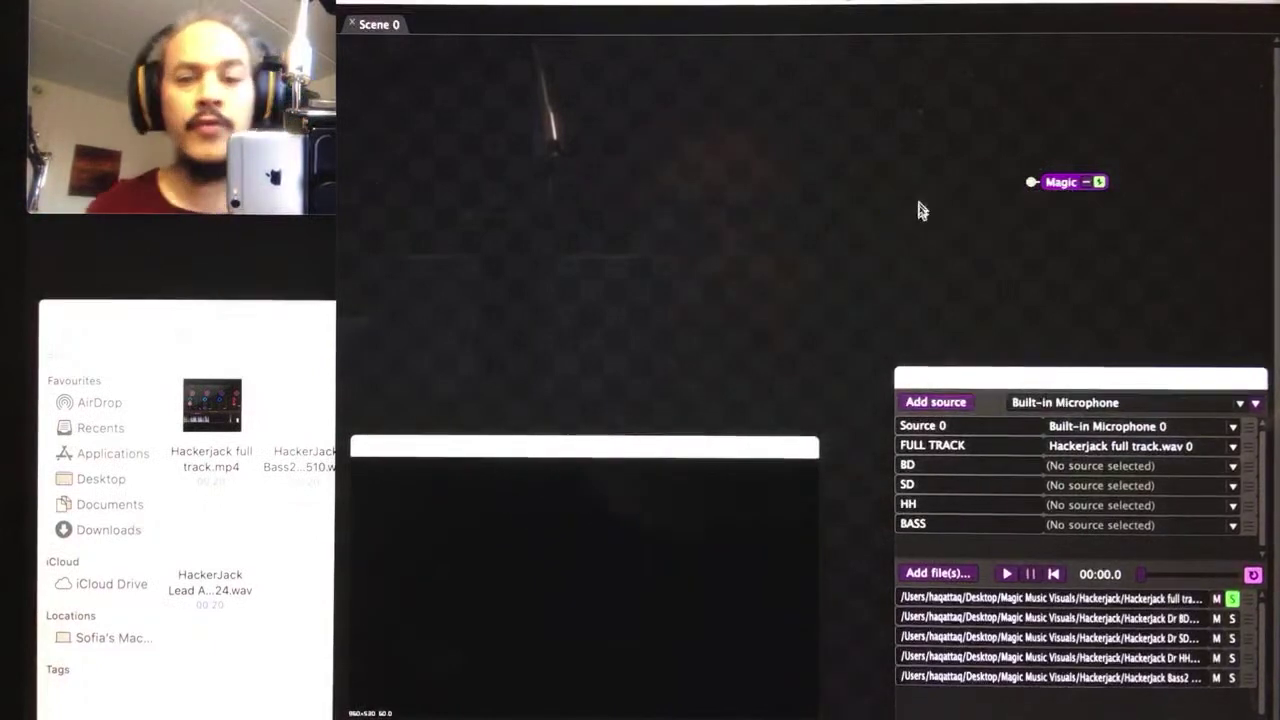
Solo the Hackerjack full track file, play it briefly as a sound test, pause it and raise the system volume
left_click(1232, 598)
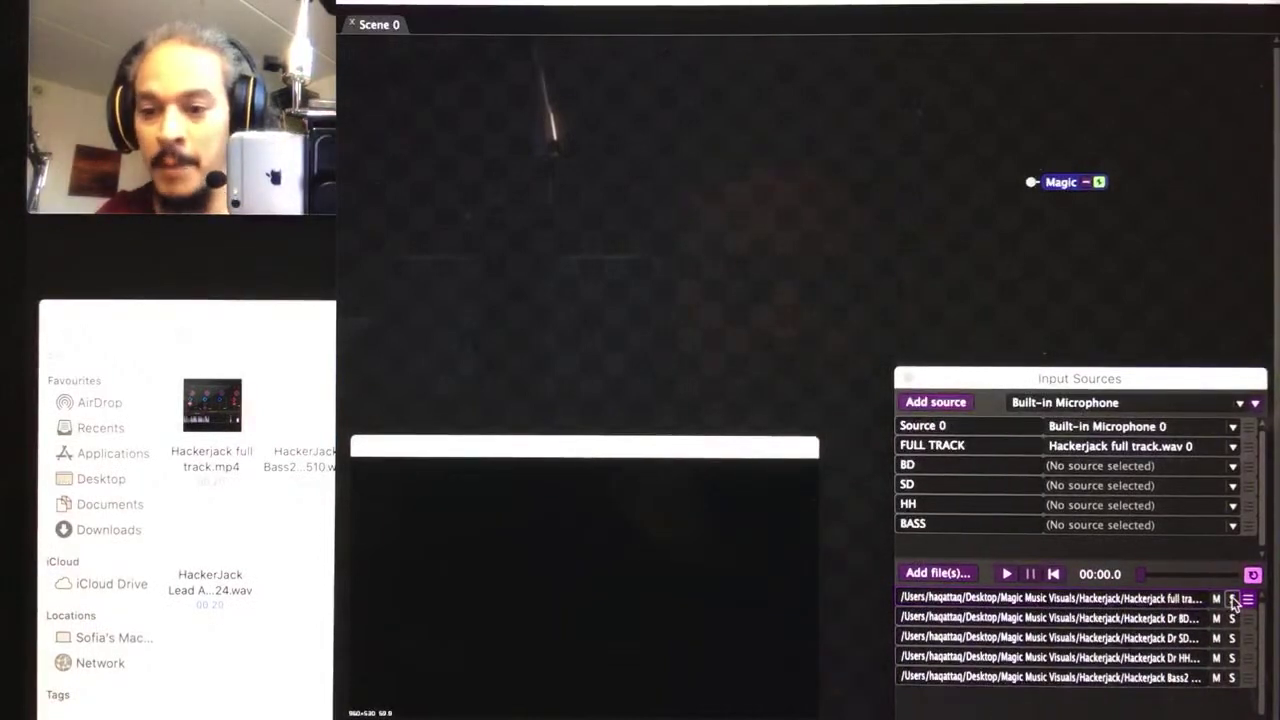
left_click(1232, 599)
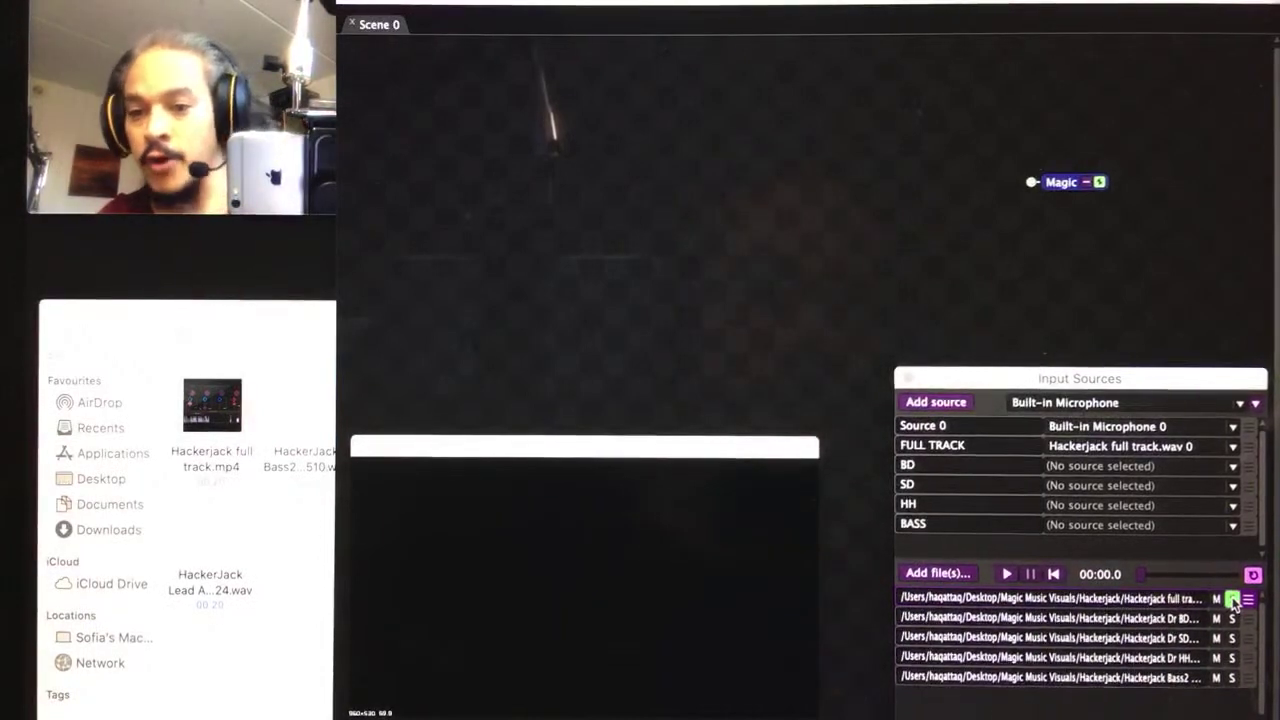
left_click(1008, 576)
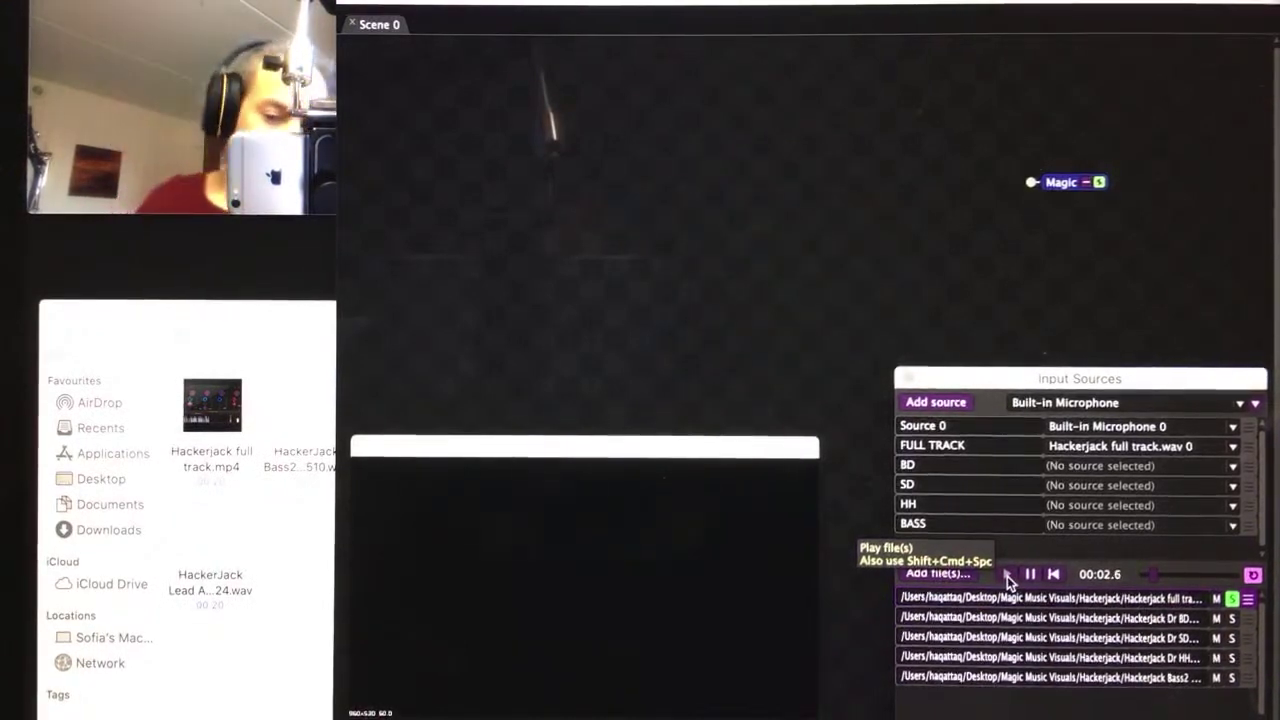
key("XF86AudioRaiseVolume")
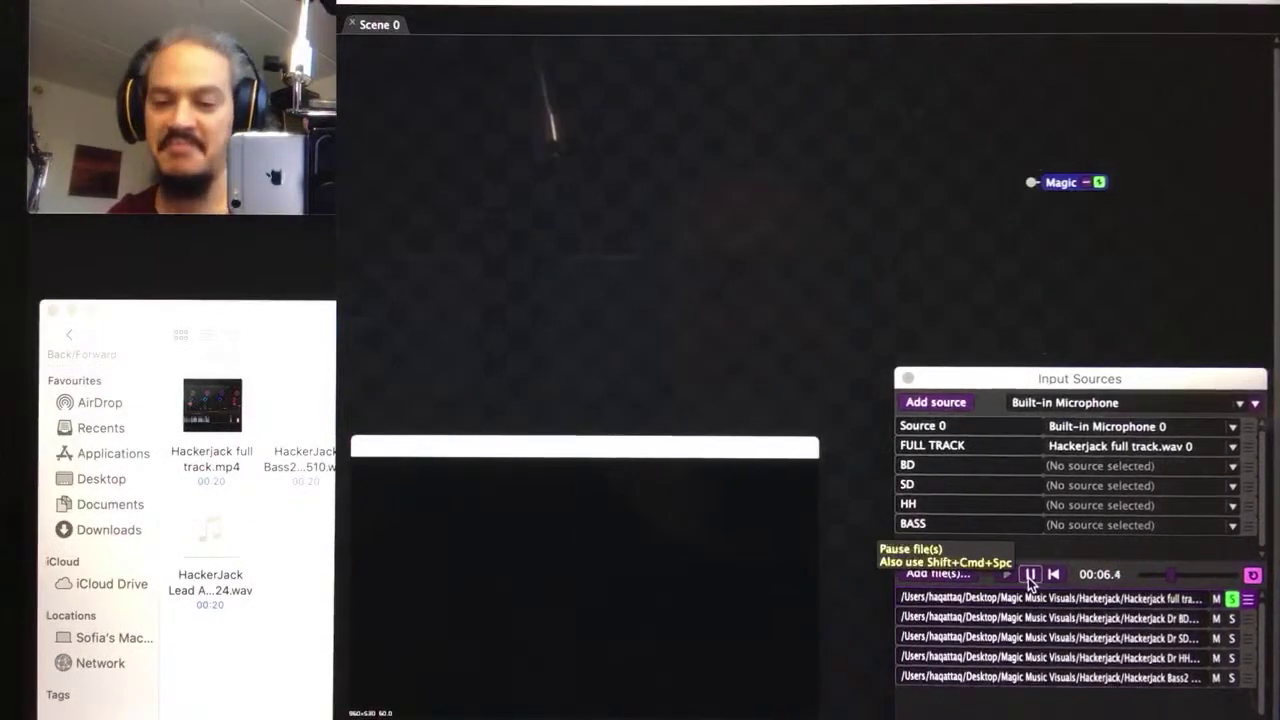
left_click(1028, 576)
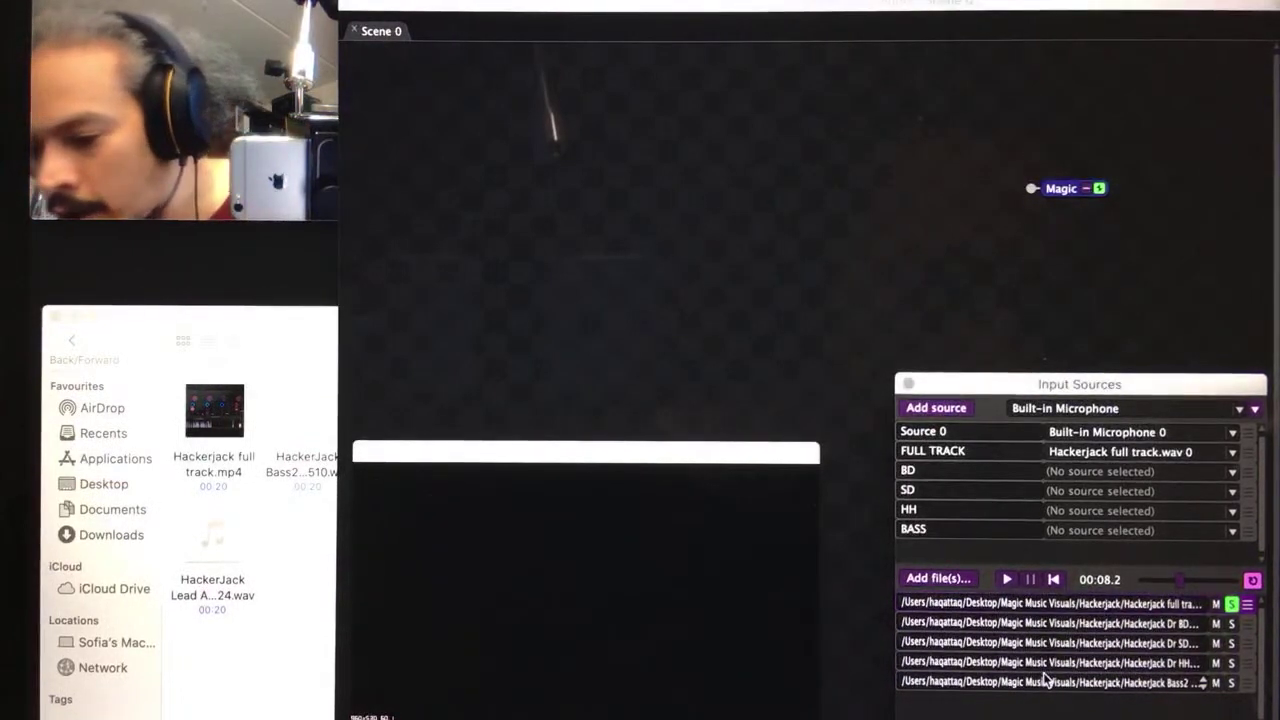
key("XF86AudioRaiseVolume")
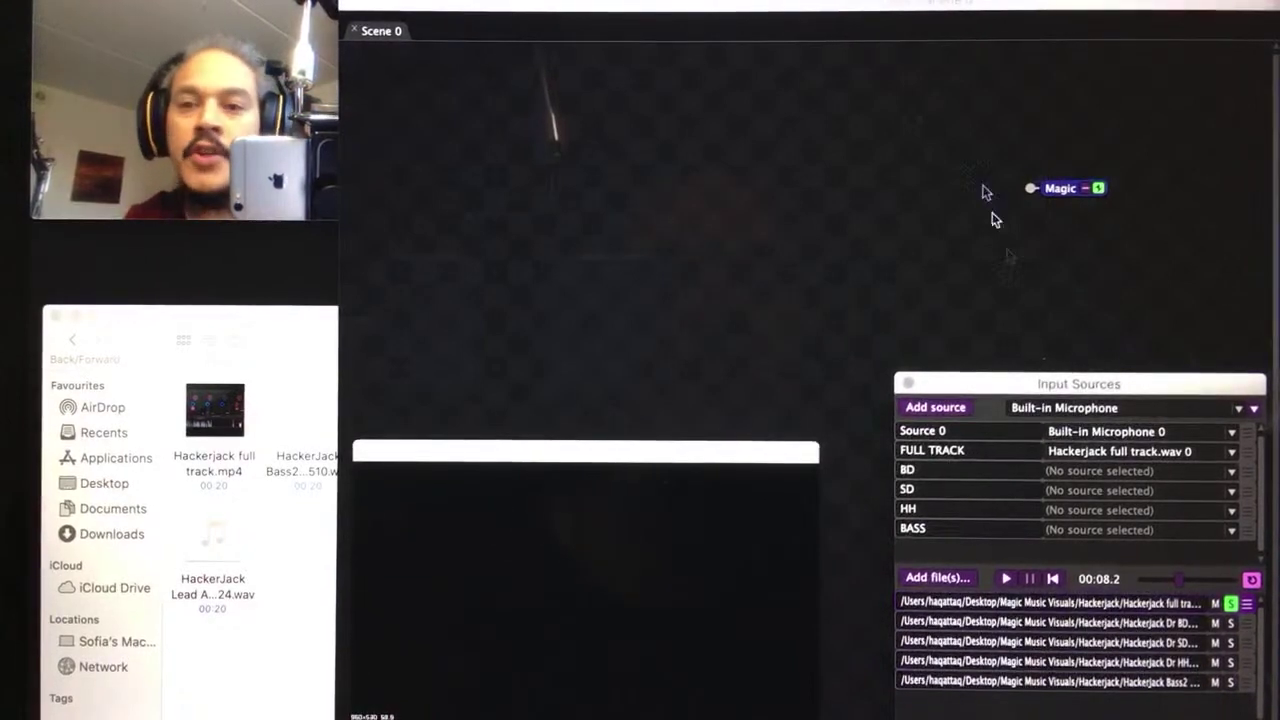
Check the system's sound output device and volume, and play the full track briefly again before pausing it
left_click(940, 1)
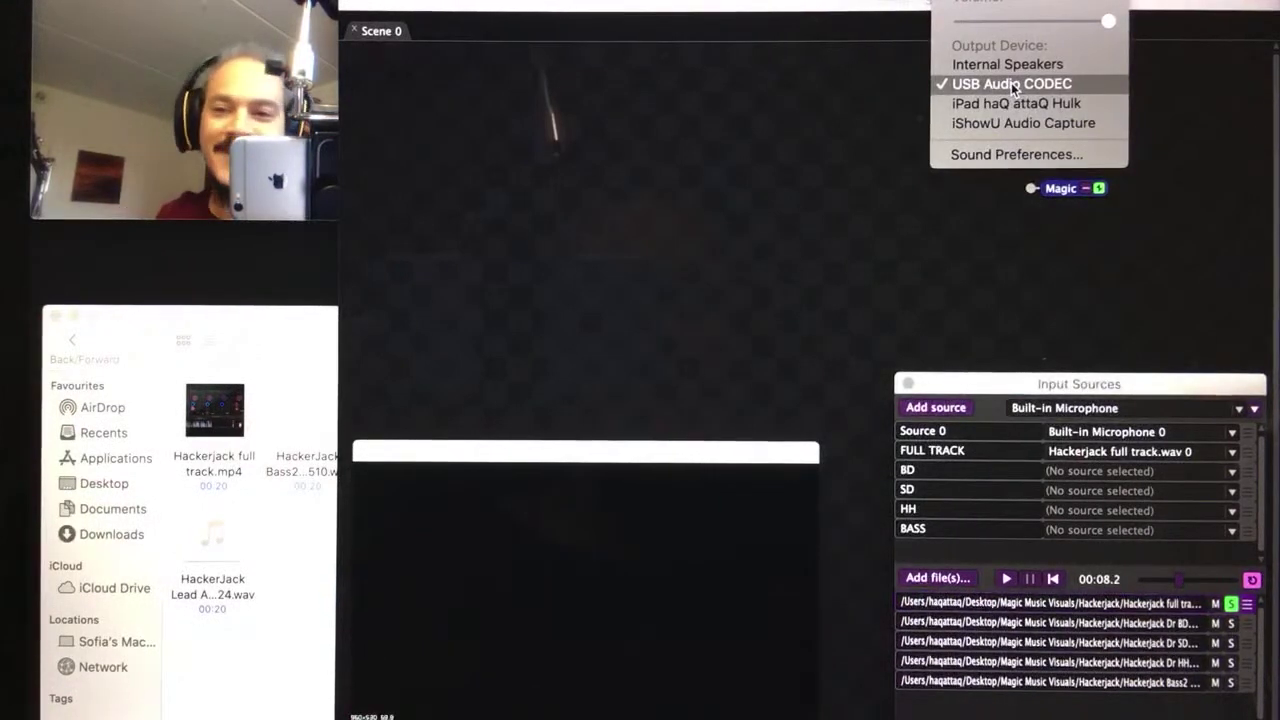
key("XF86AudioRaiseVolume")
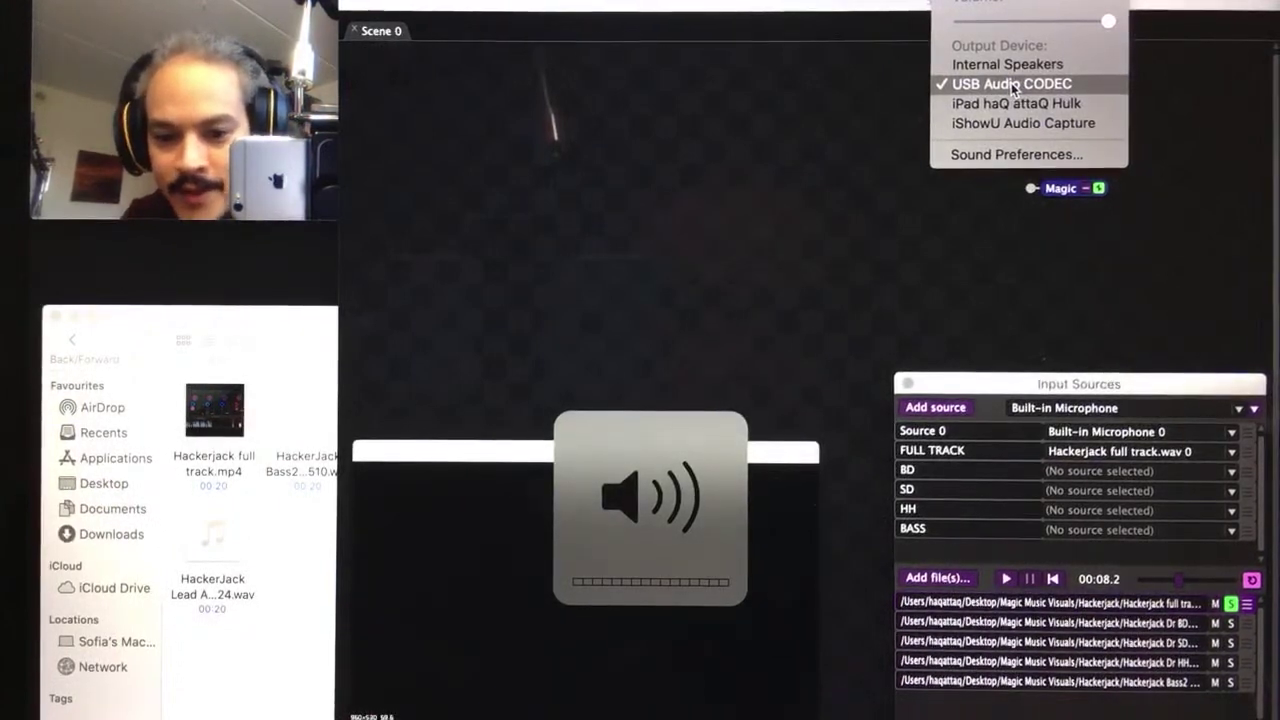
key("XF86AudioMute")
key("XF86AudioMute")
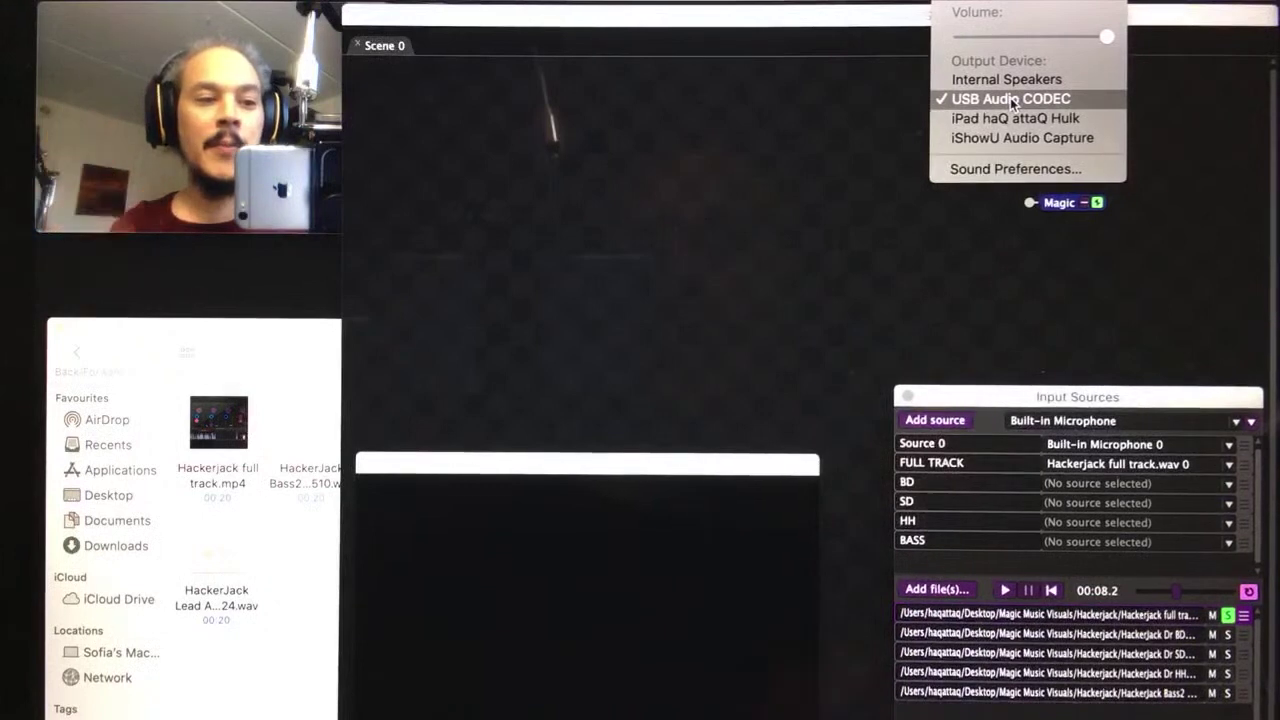
left_click(1001, 590)
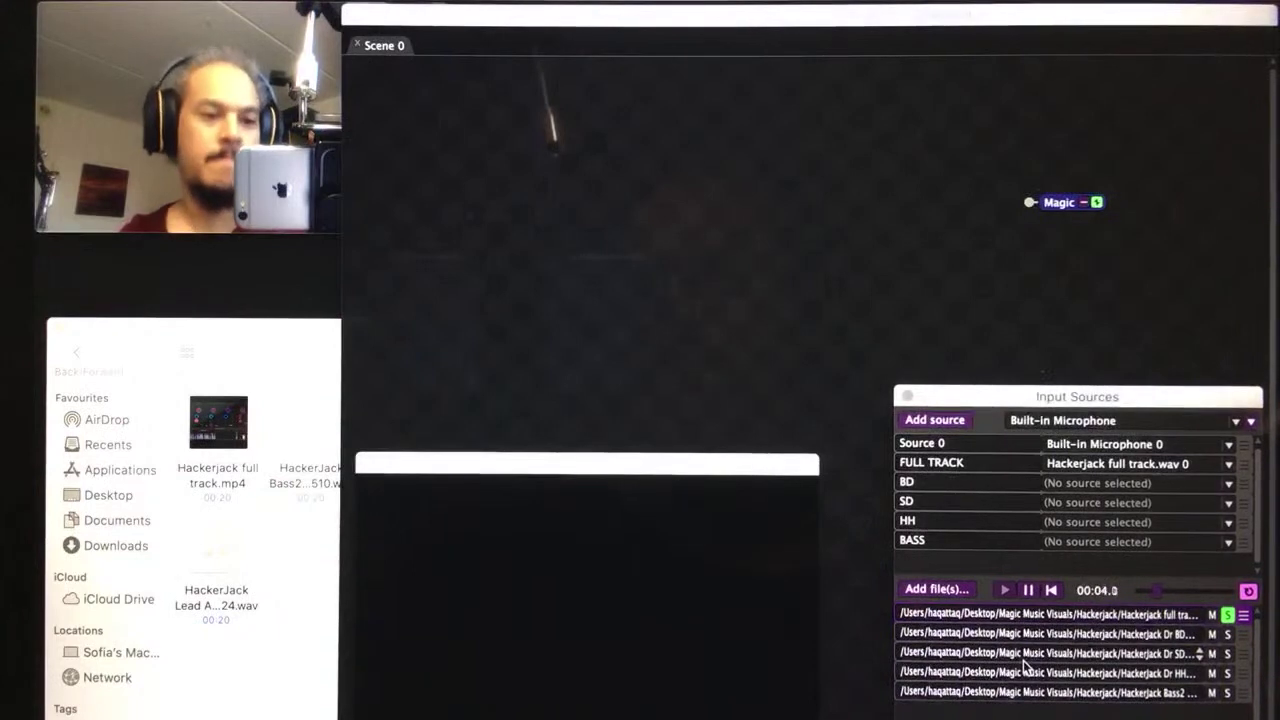
left_click(1026, 590)
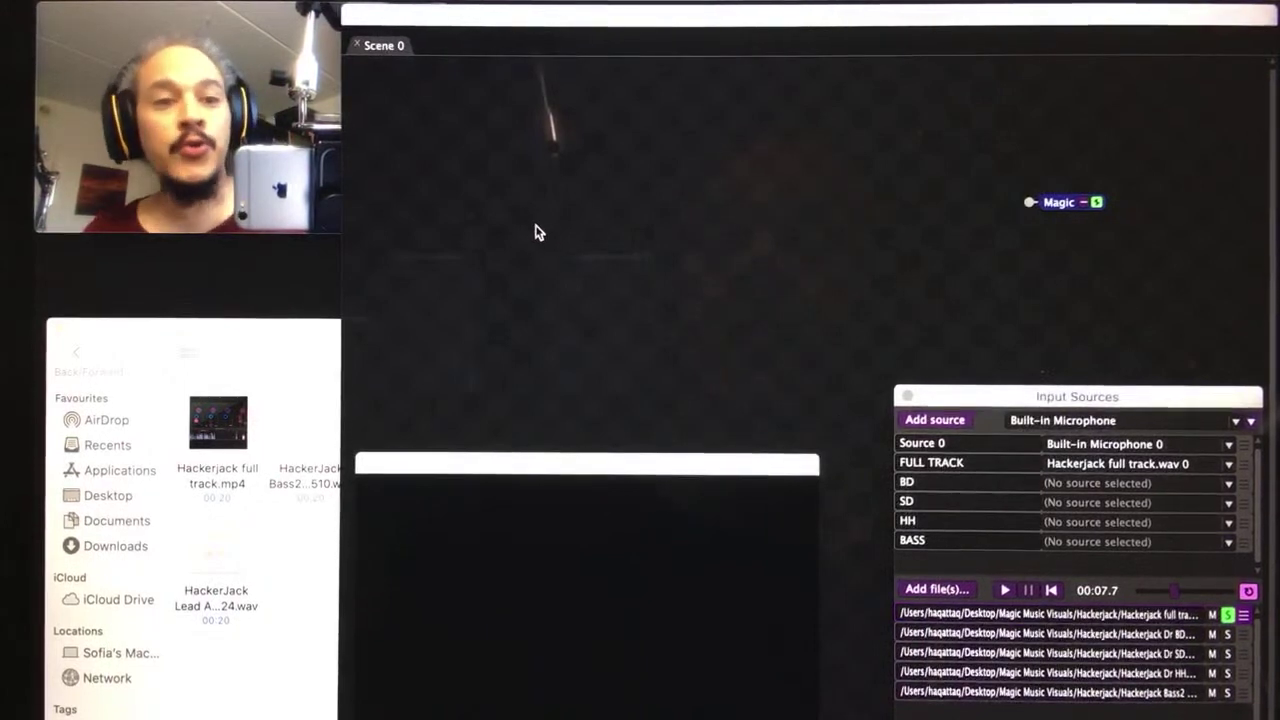
left_click(571, 462)
left_click_drag(571, 462, 617, 246)
right_click(510, 154)
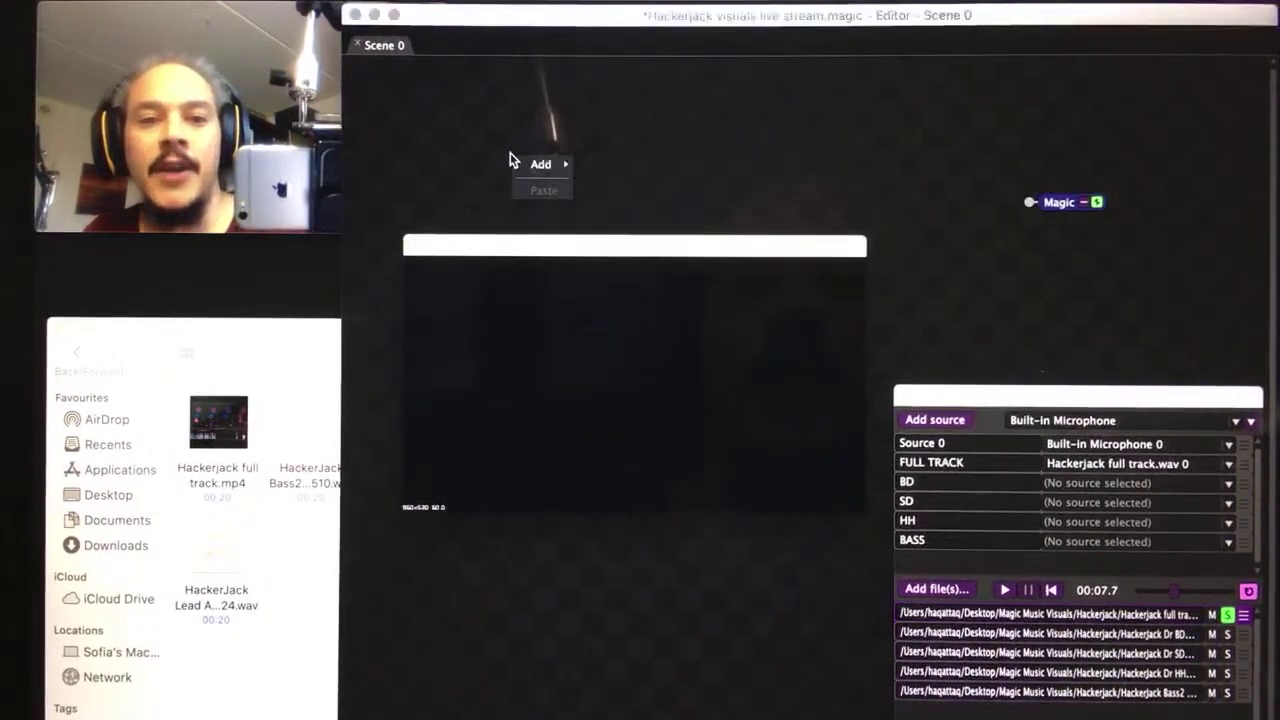
mouse_move(527, 165)
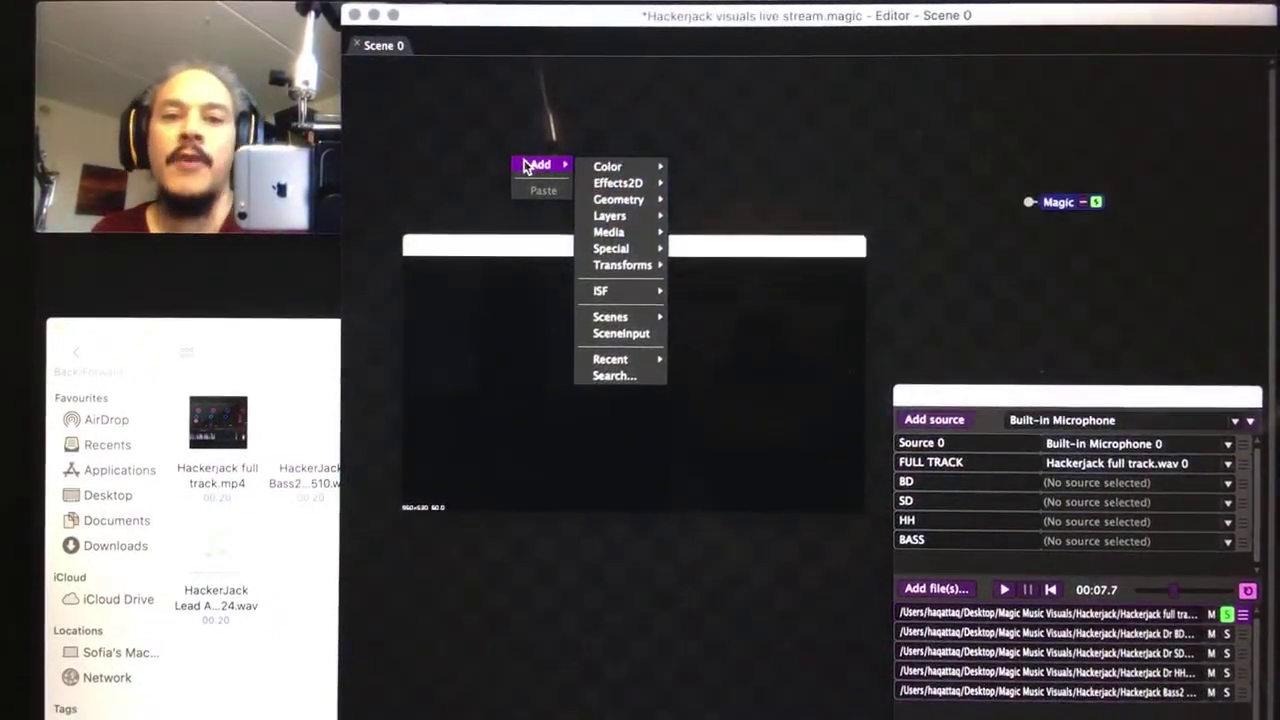
left_click(527, 128)
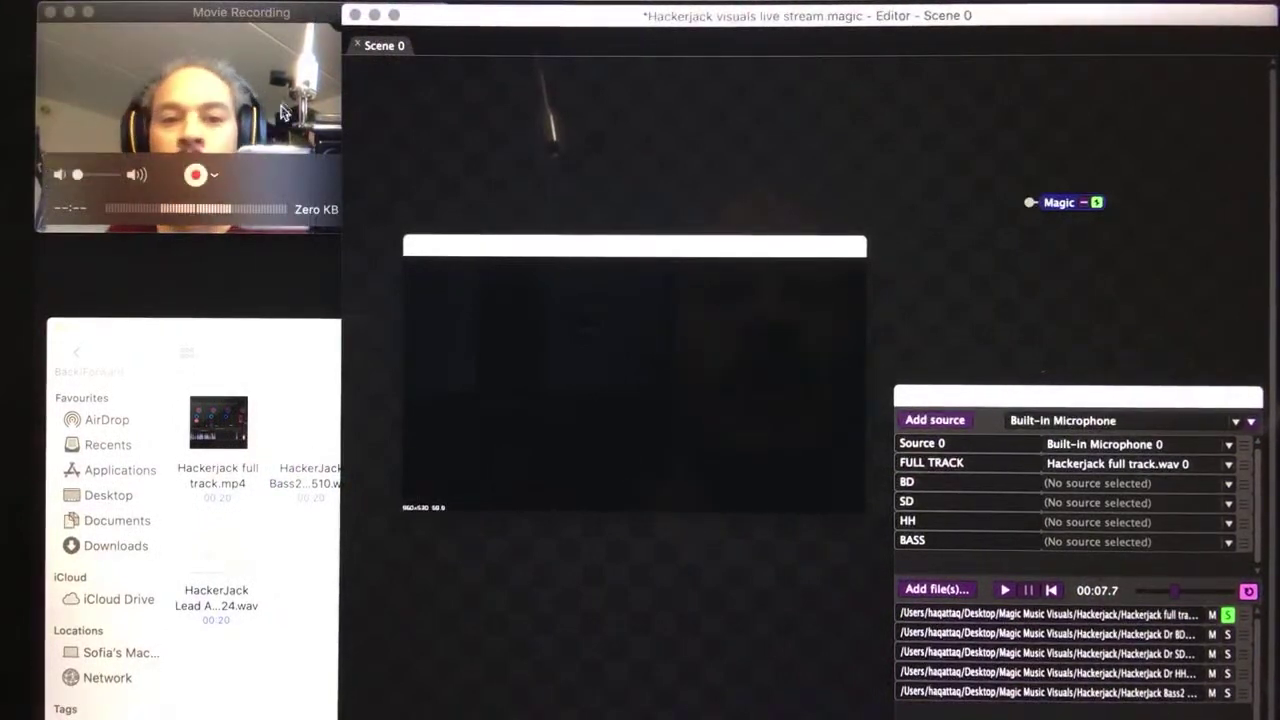
Add a VideoFile media module to the scene, with the output window below it and the module farther from Magic
right_click(656, 140)
mouse_move(645, 150)
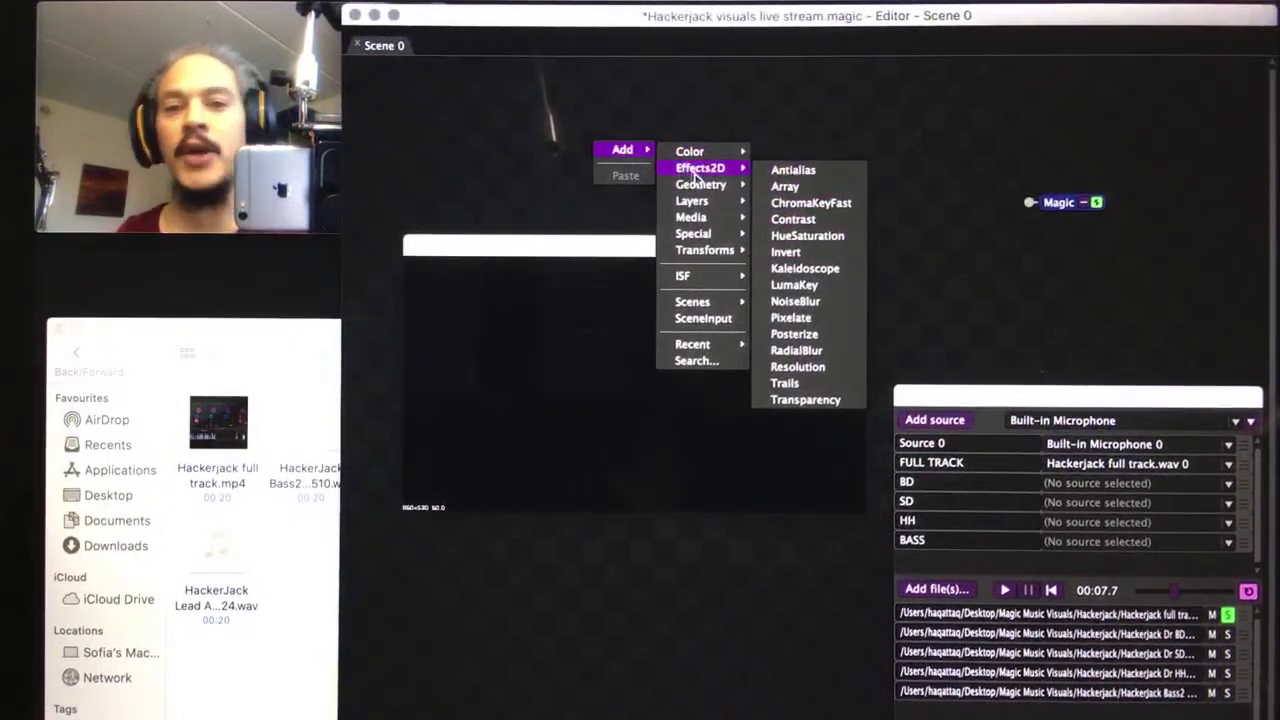
mouse_move(703, 188)
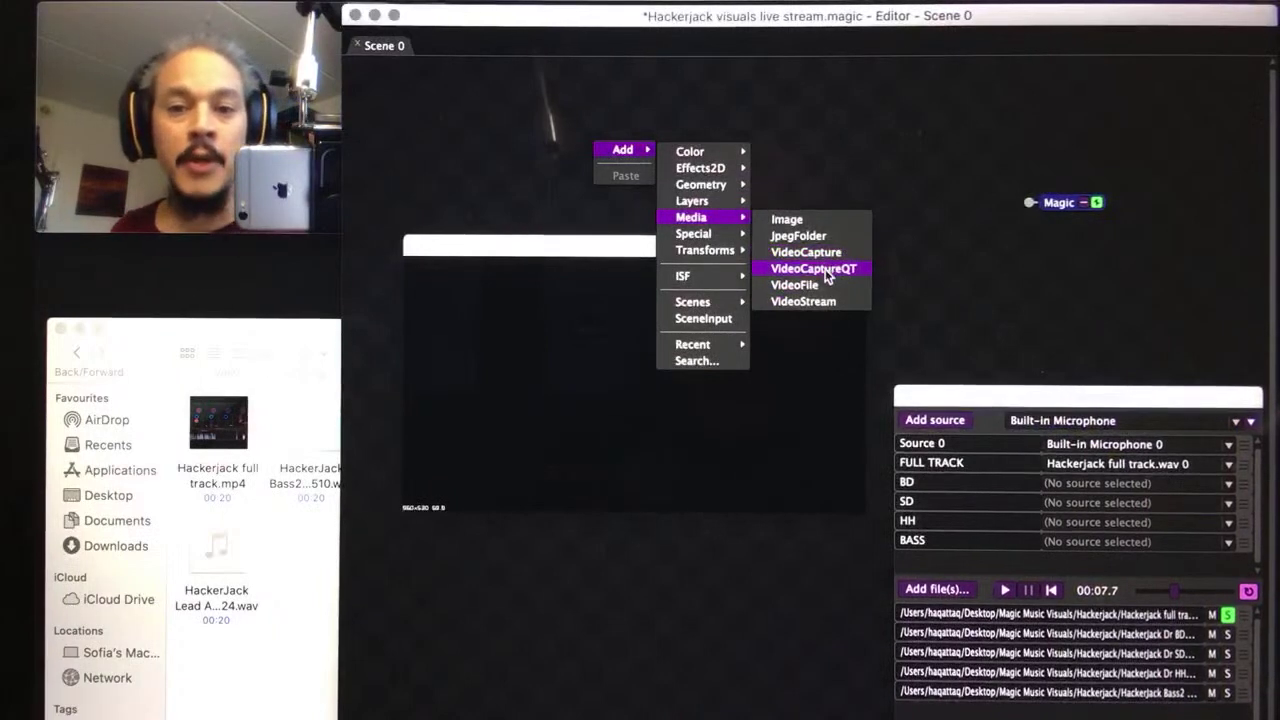
left_click(827, 286)
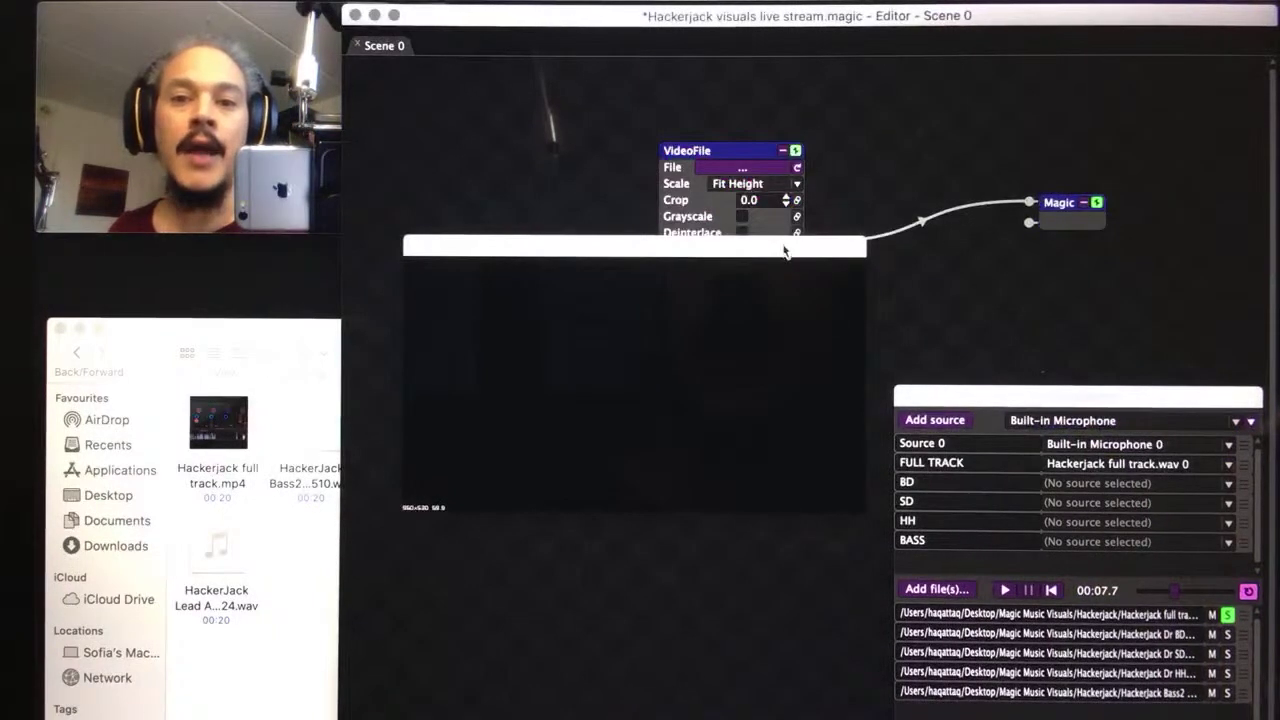
left_click_drag(757, 238, 750, 423)
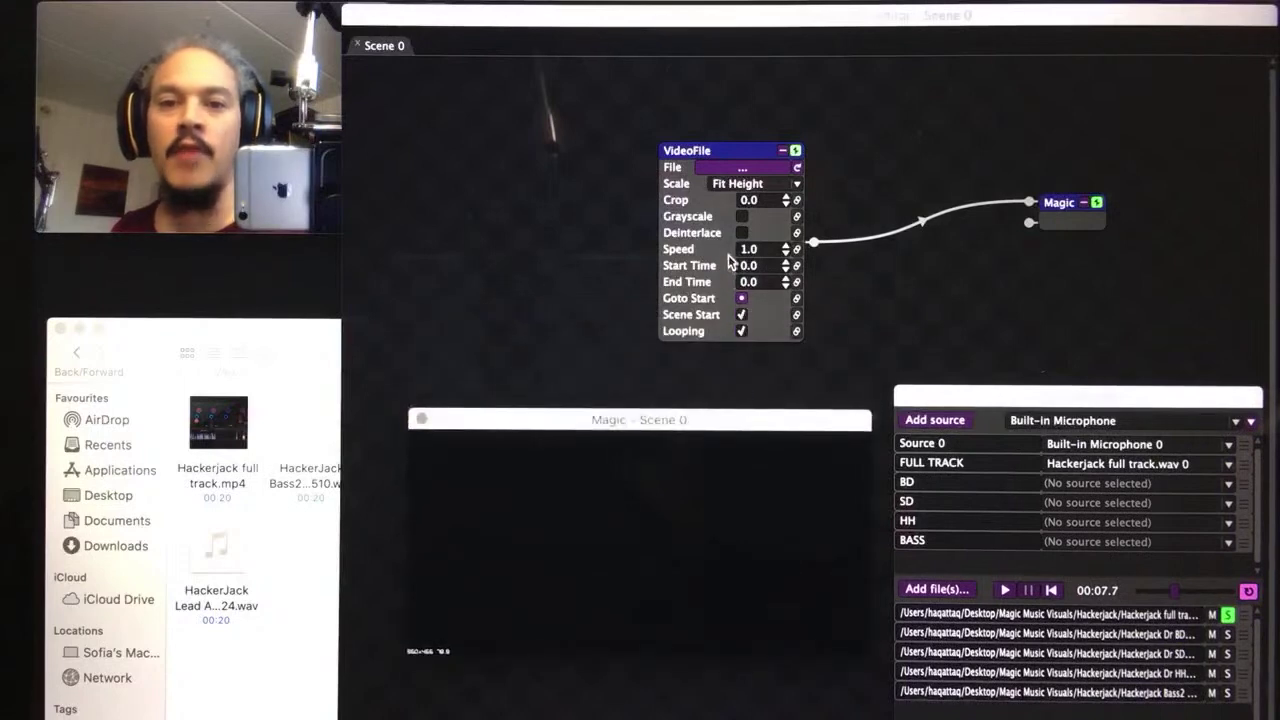
left_click_drag(739, 155, 657, 137)
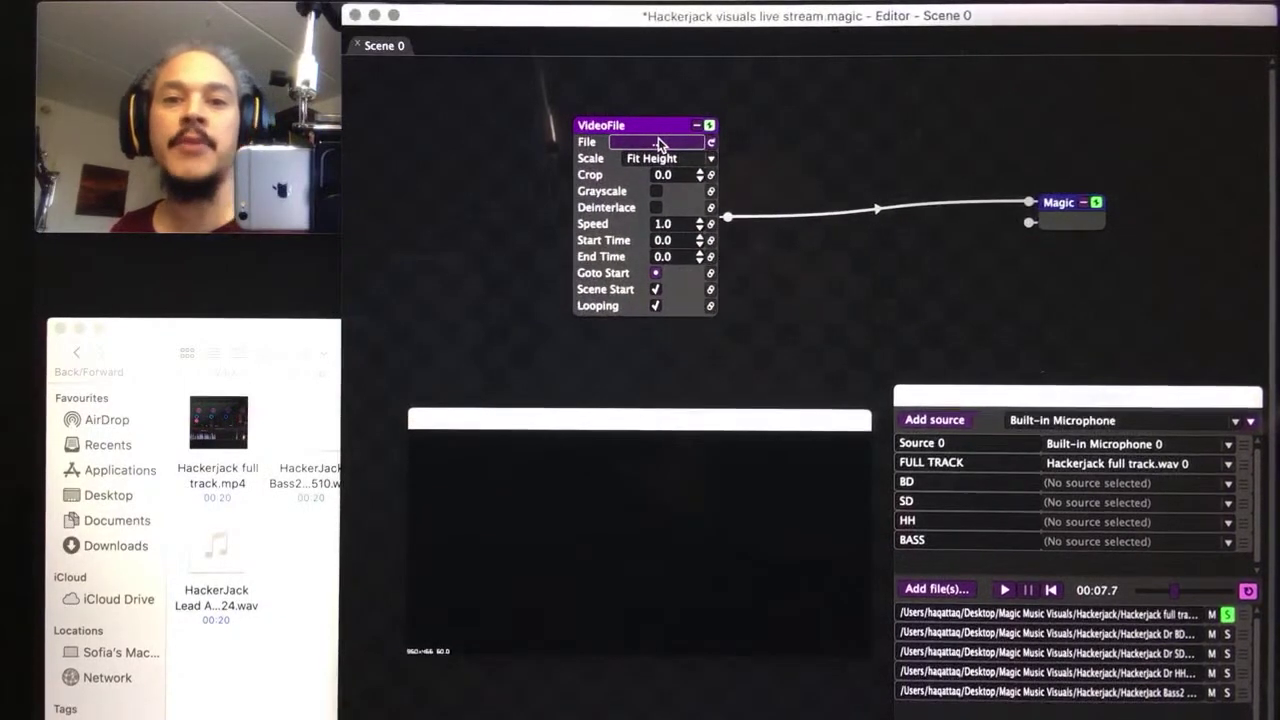
Load Hackerjack full track.mp4 from the Hackerjack folder in Magic Music Visuals into the VideoFile module
left_click(658, 141)
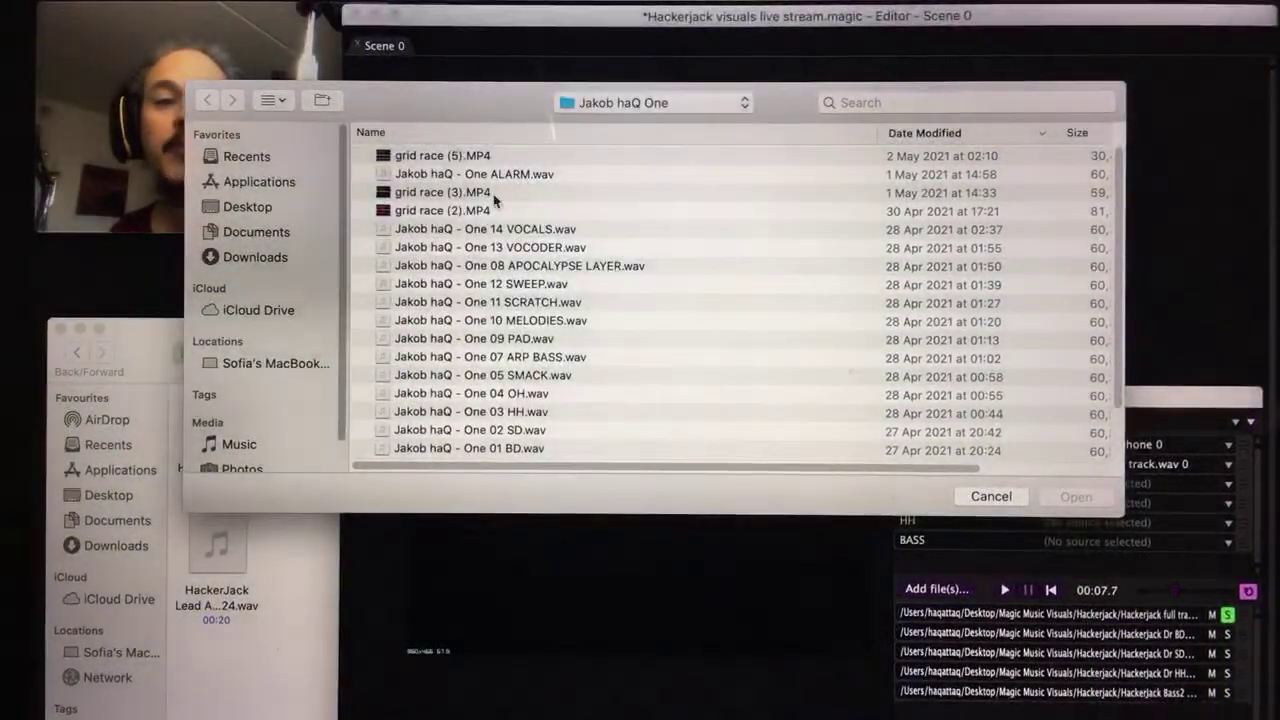
scroll(451, 249, "down", 3)
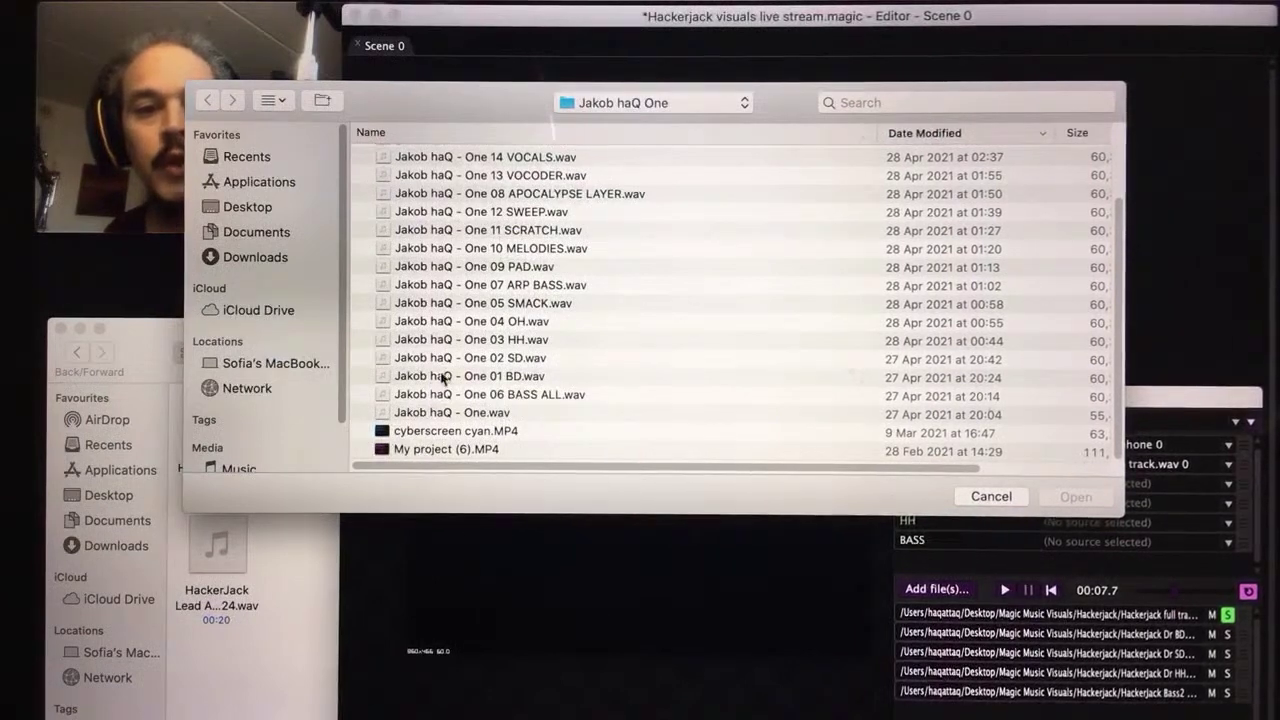
scroll(442, 377, "up", 3)
left_click(590, 104)
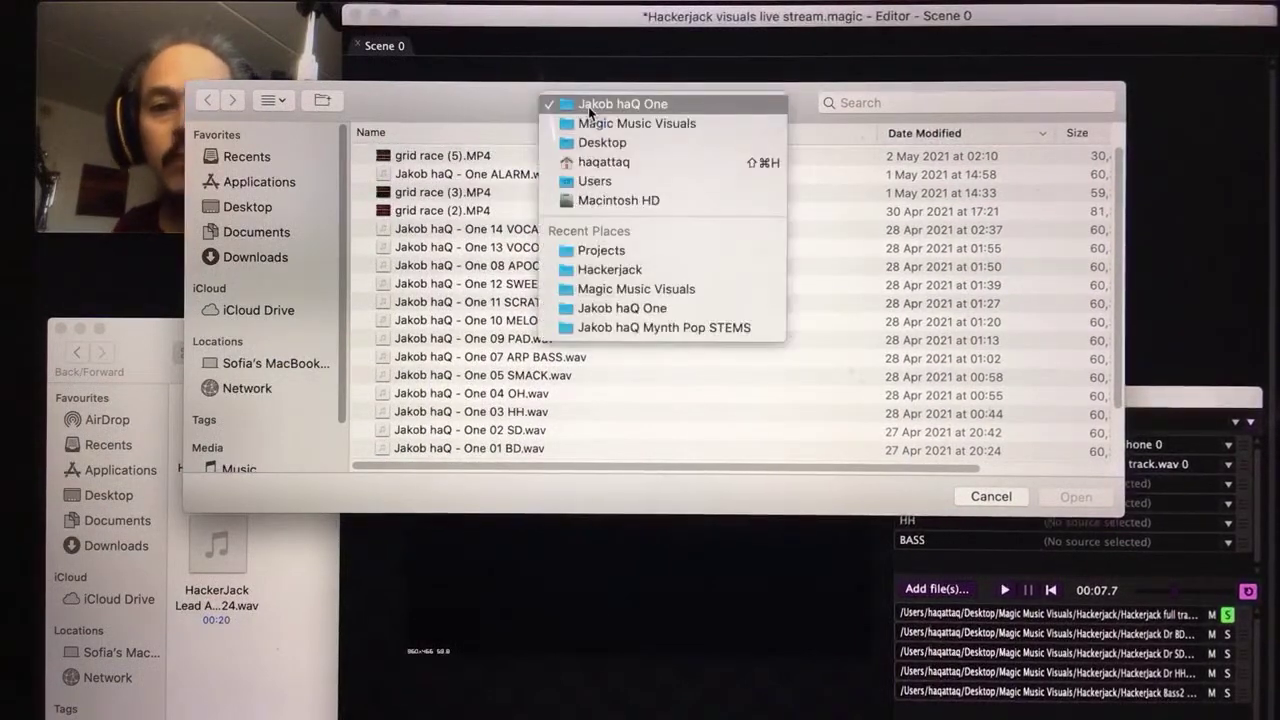
left_click(582, 124)
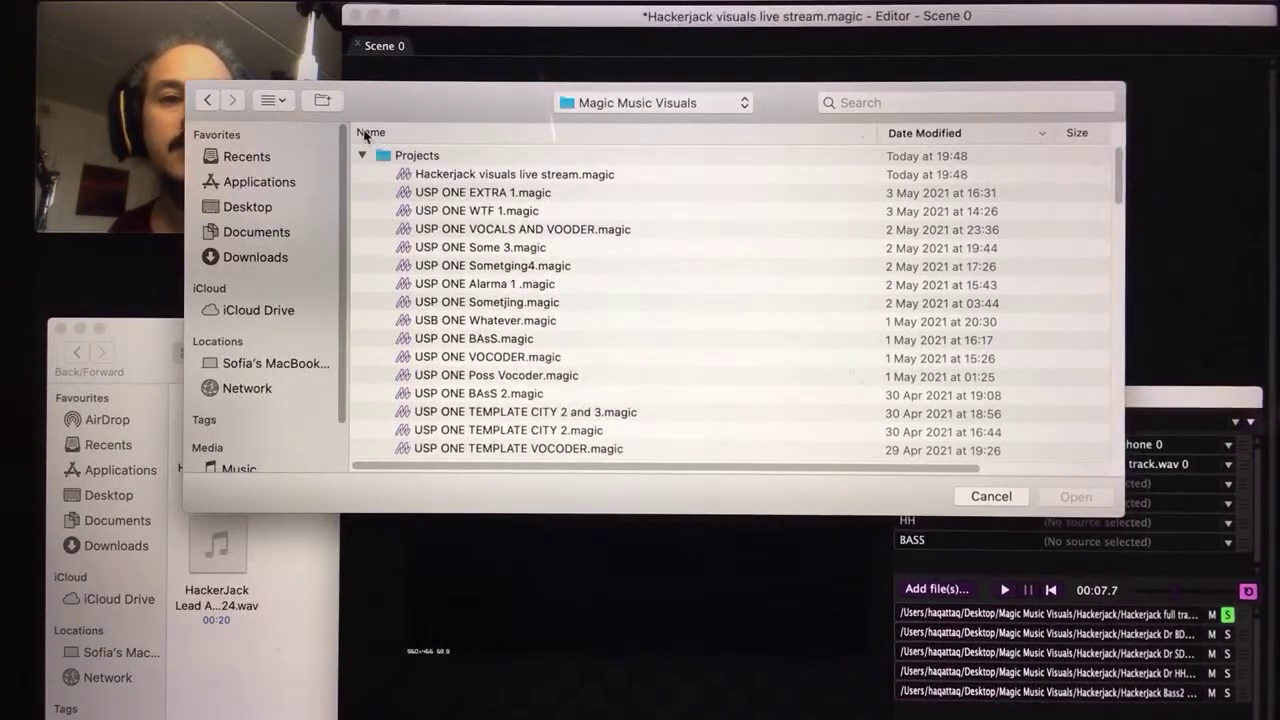
left_click(363, 156)
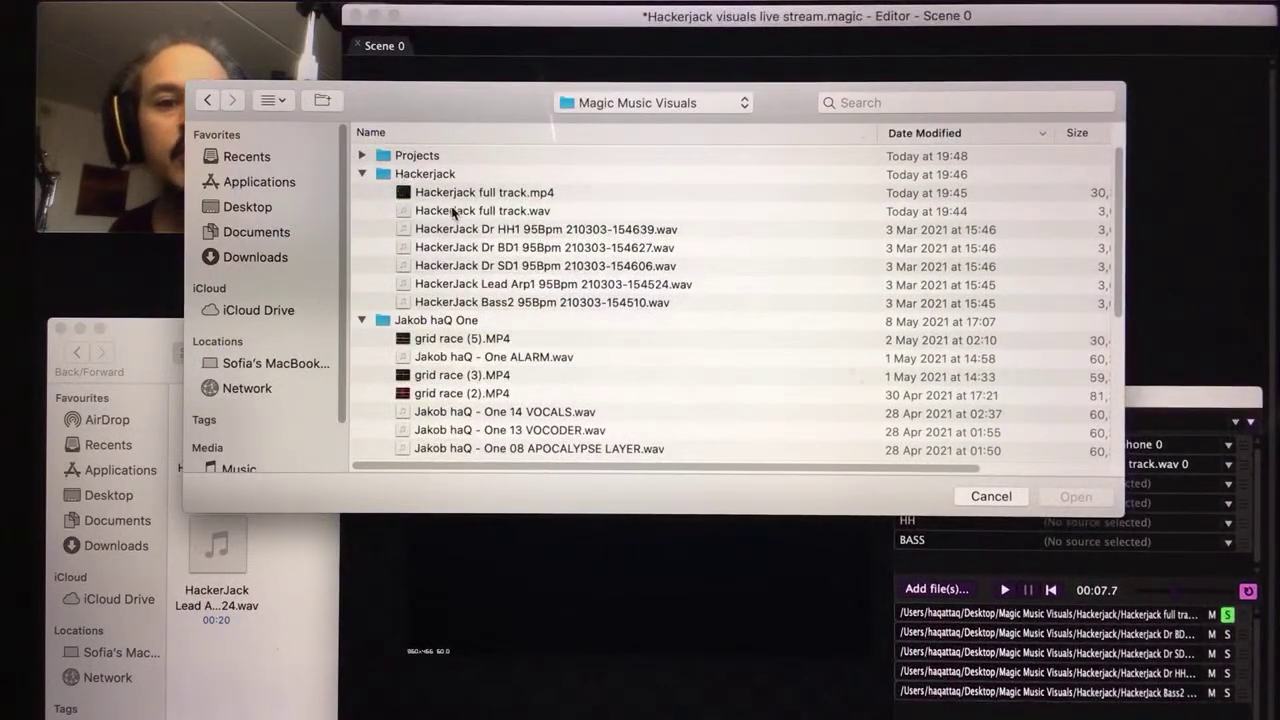
double_click(455, 194)
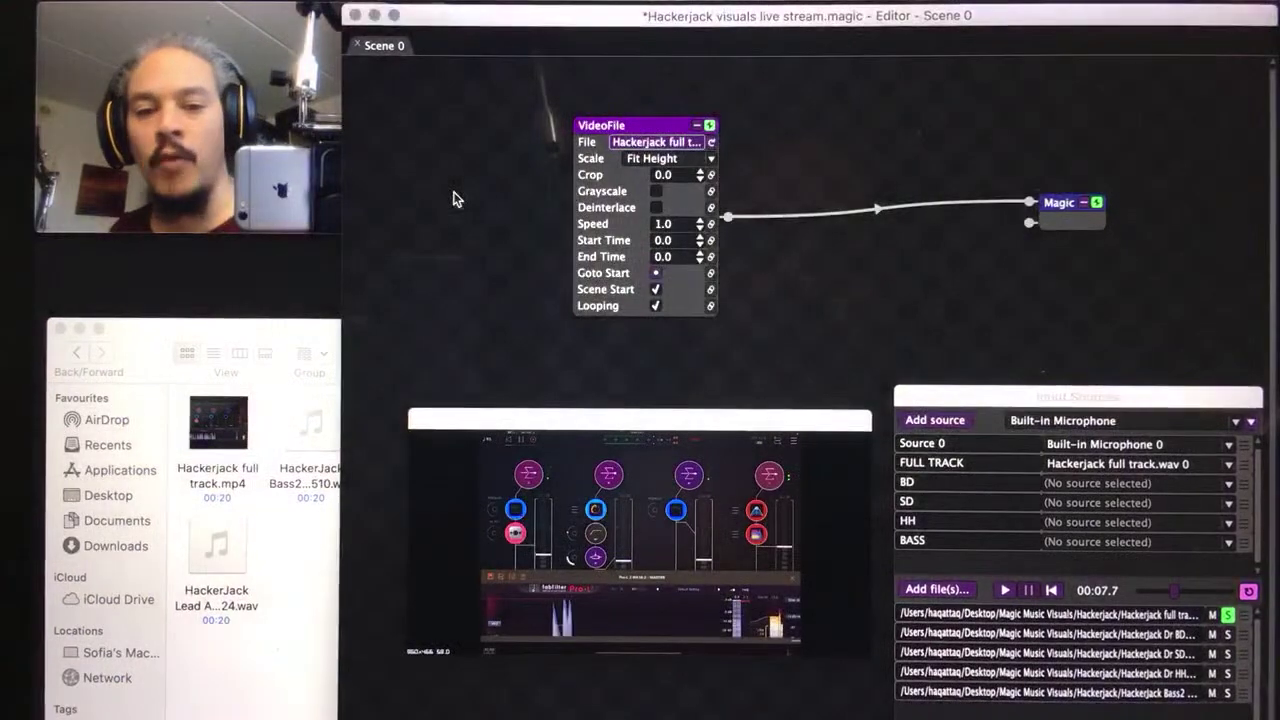
Enlarge the Magic output window so the video fills its width, and reposition it over the editor
left_click(620, 413)
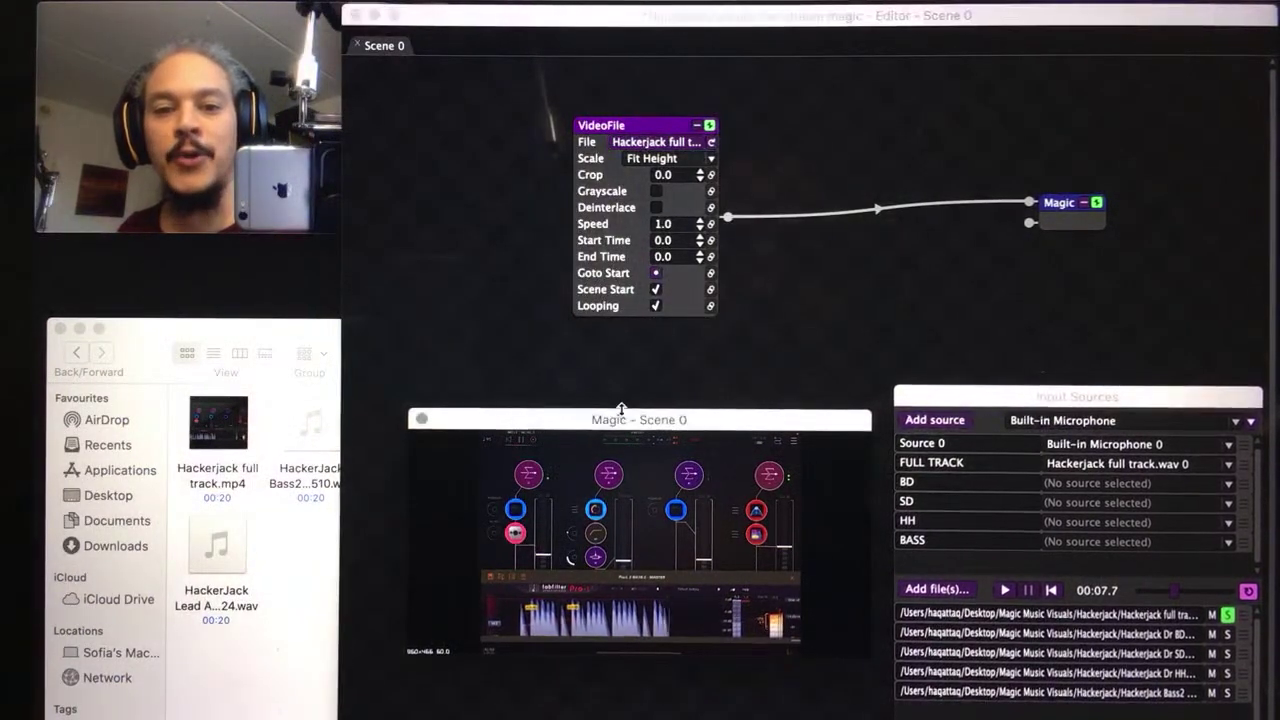
left_click_drag(625, 408, 627, 280)
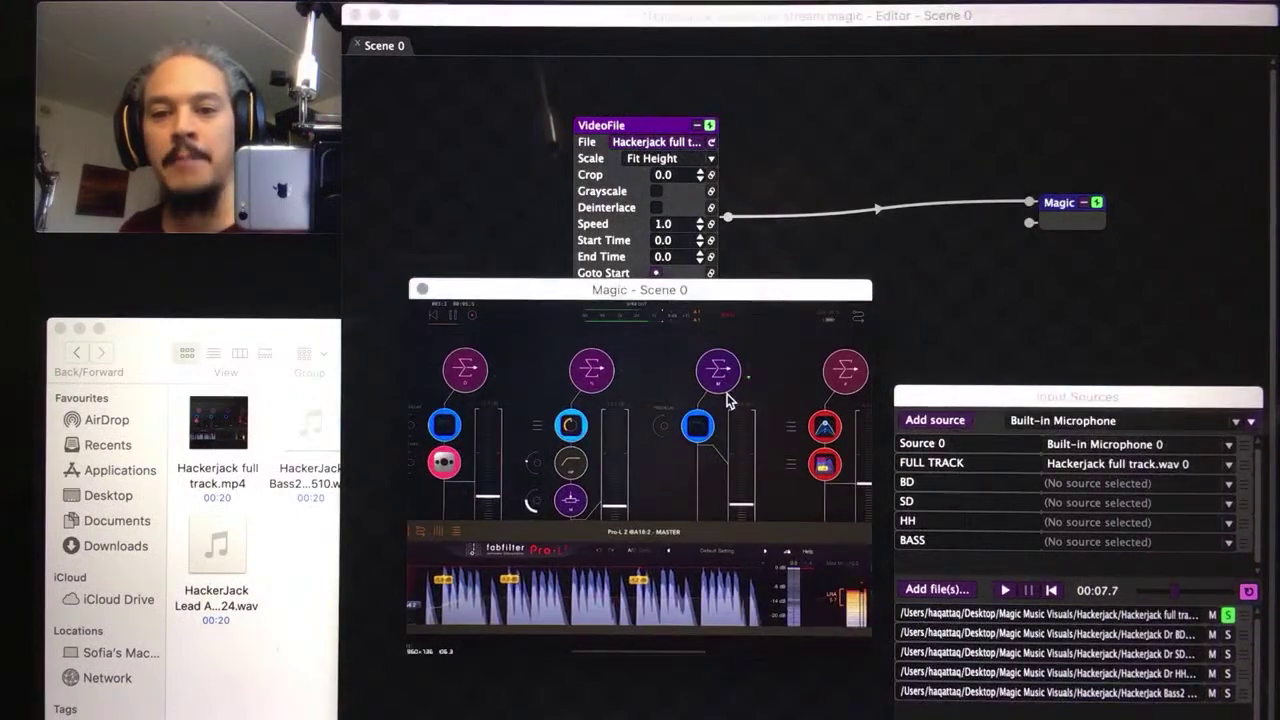
left_click_drag(765, 308, 751, 191)
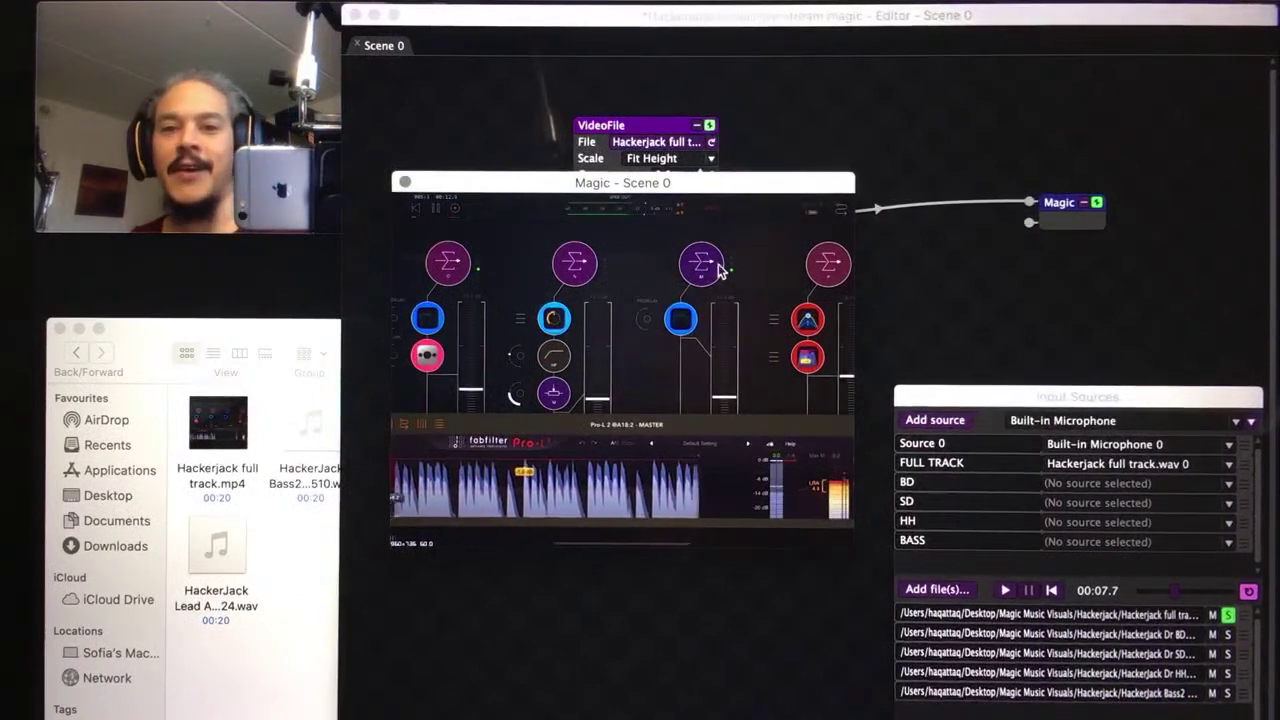
left_click_drag(731, 193, 737, 229)
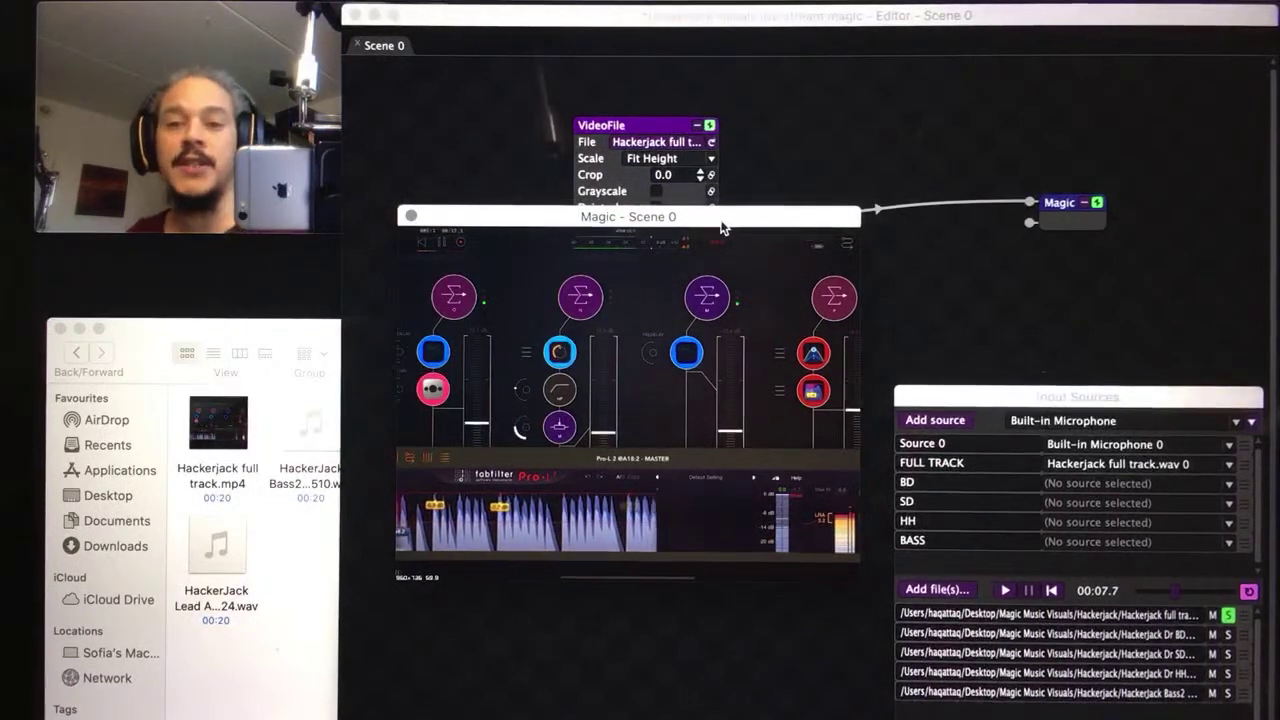
Reposition the output window and the VideoFile module in the editor so that all the module's settings are uncovered
left_click_drag(722, 228, 718, 277)
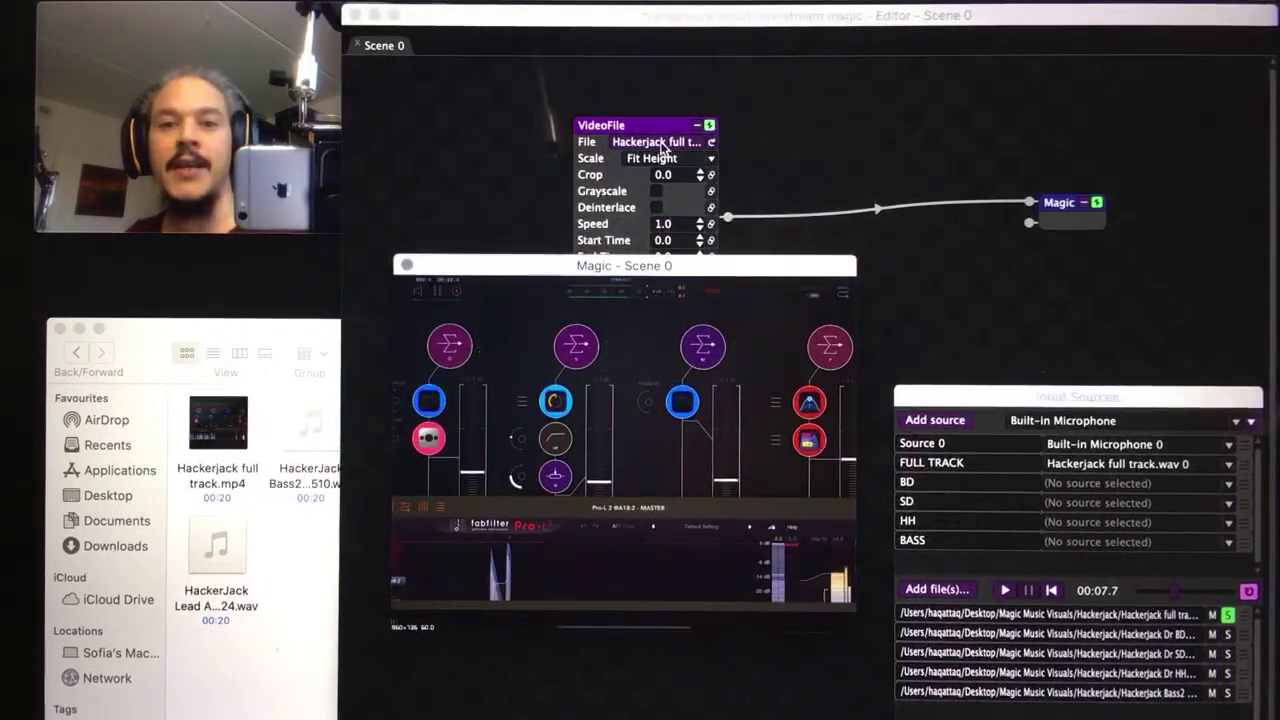
left_click_drag(670, 130, 598, 126)
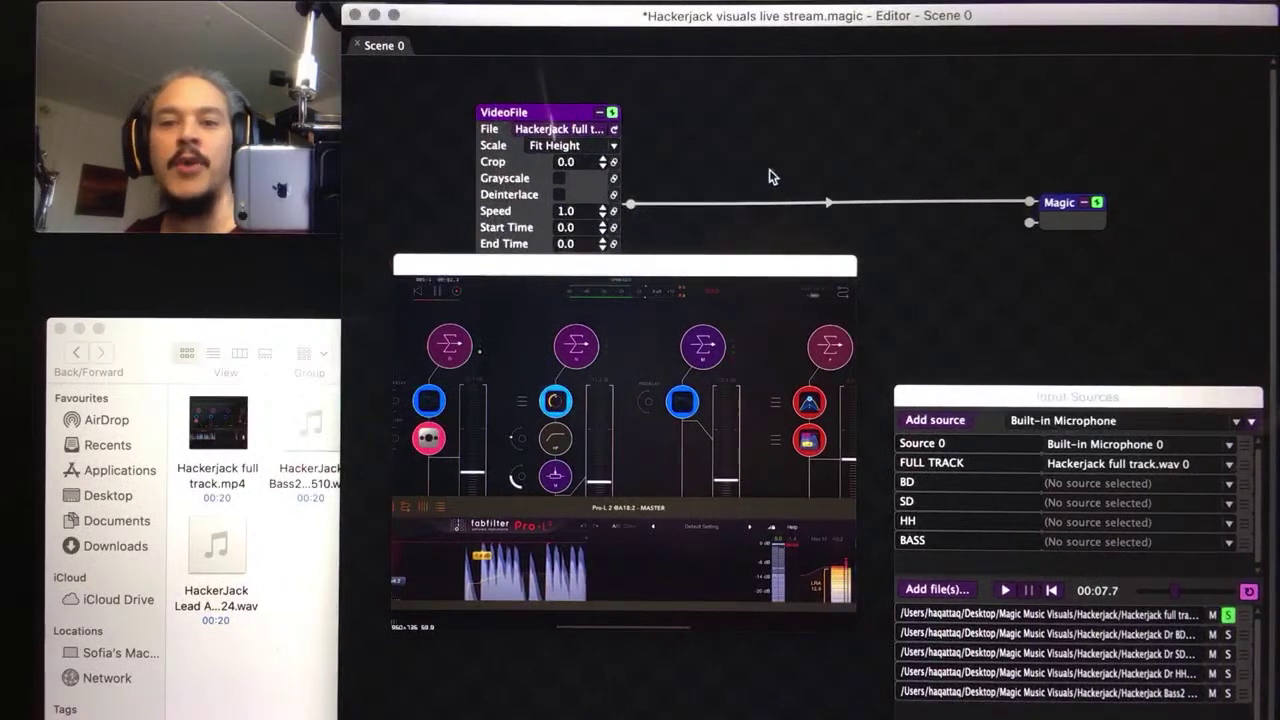
right_click(831, 205)
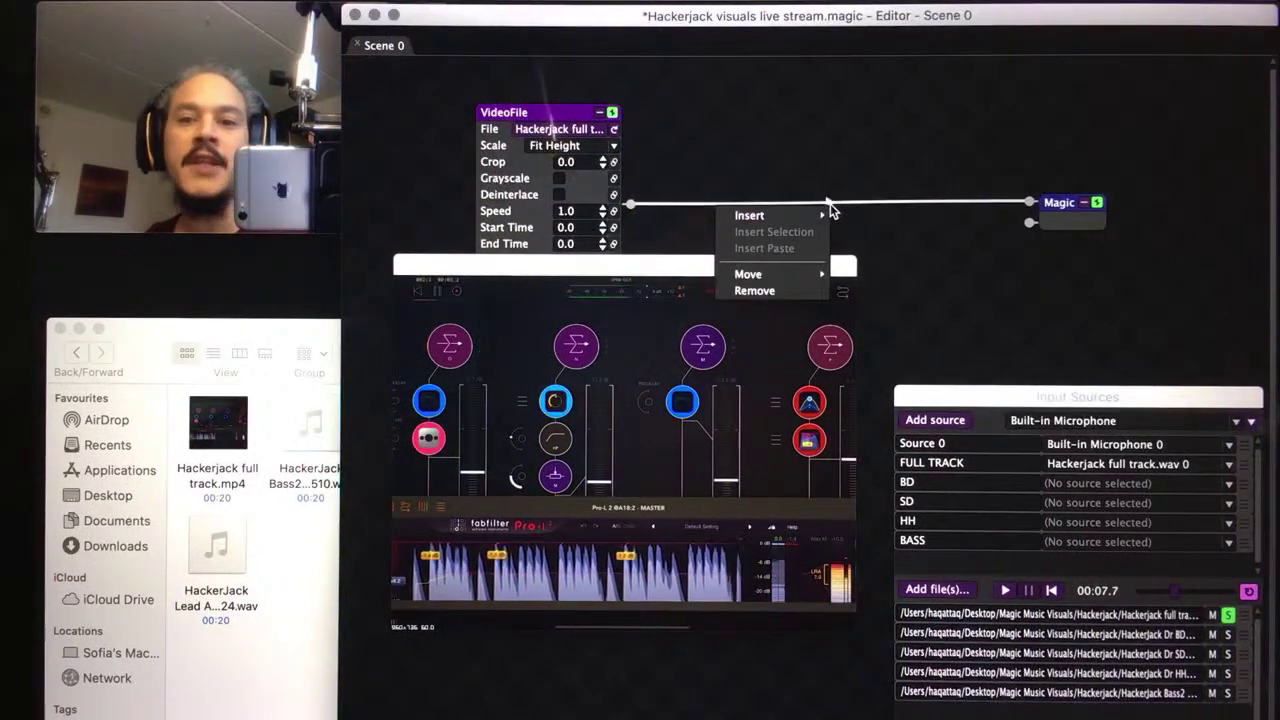
left_click(793, 202)
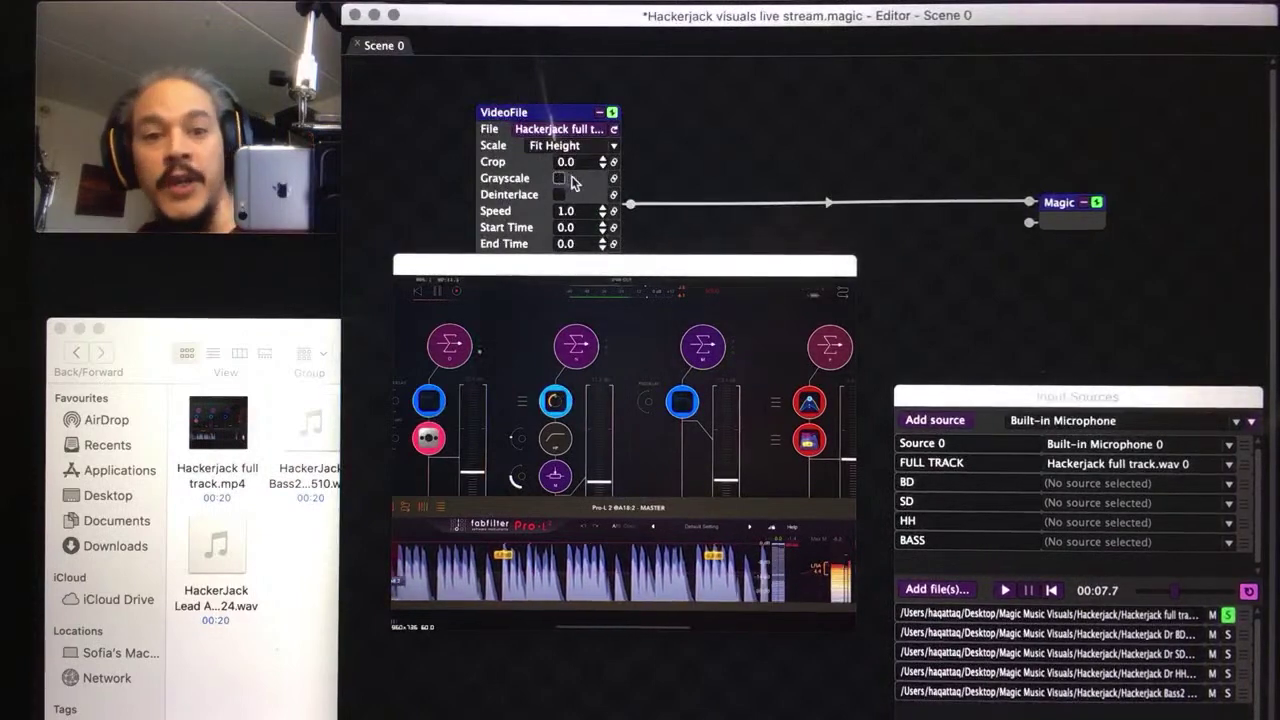
left_click_drag(560, 122, 563, 86)
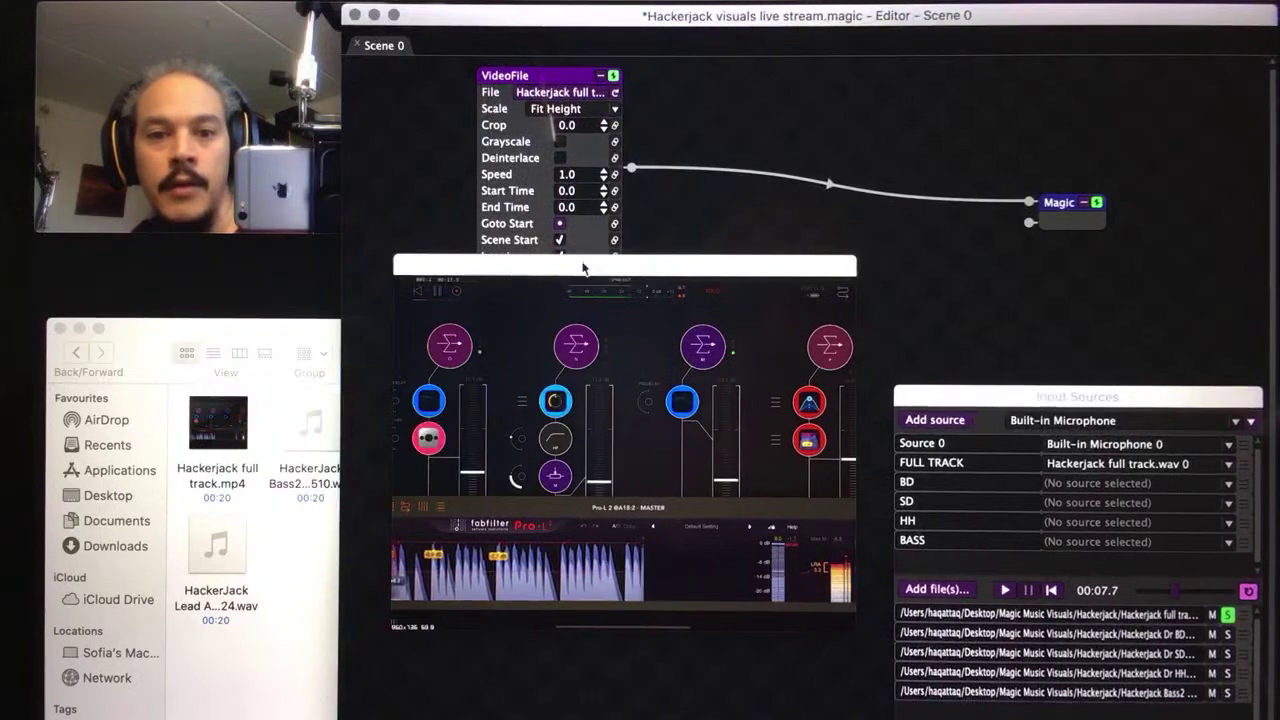
left_click_drag(583, 267, 578, 308)
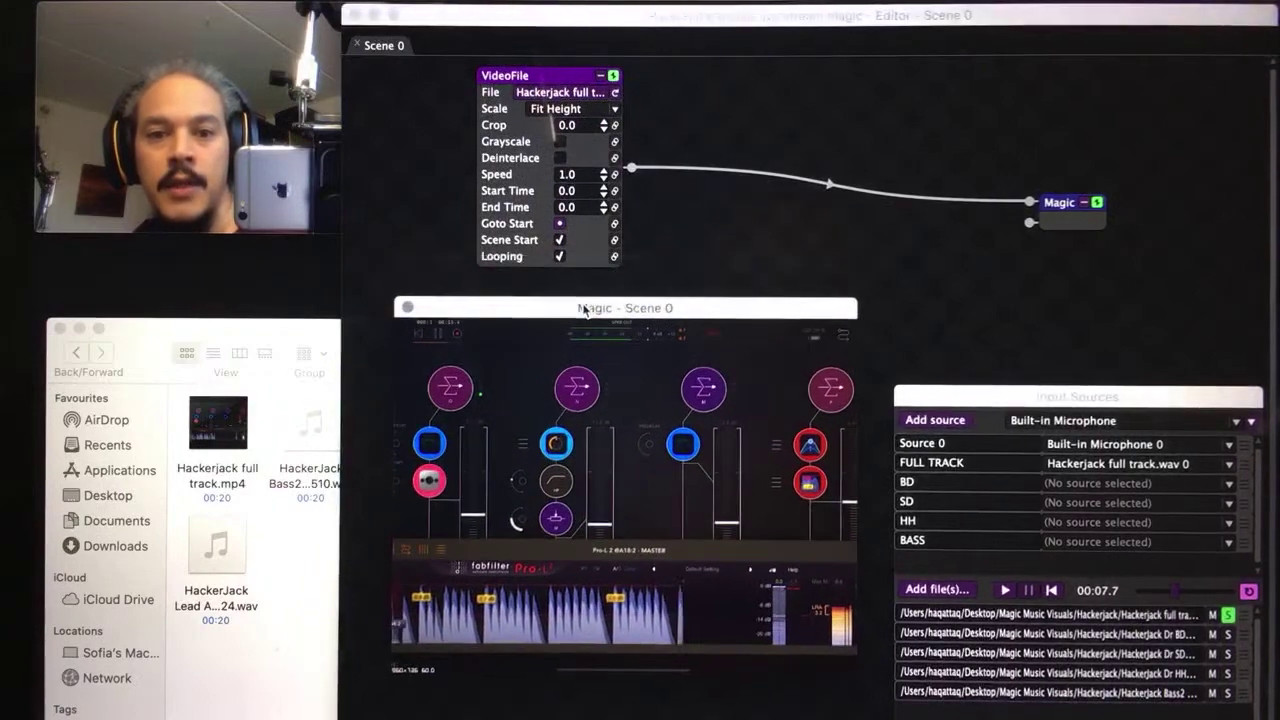
left_click(560, 258)
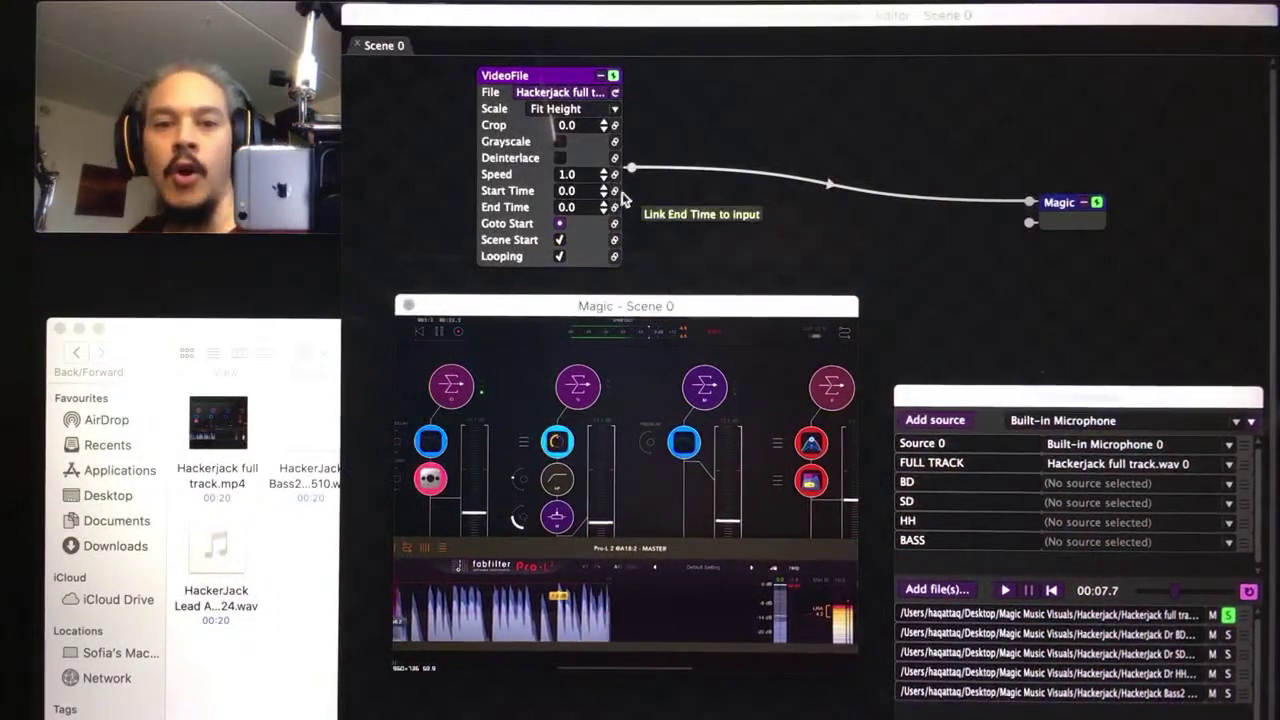
Disconnect and reconnect VideoFile to Magic, and insert a RotateAxis transform on the connection, placed nearer to VideoFile
left_click_drag(649, 168, 661, 190)
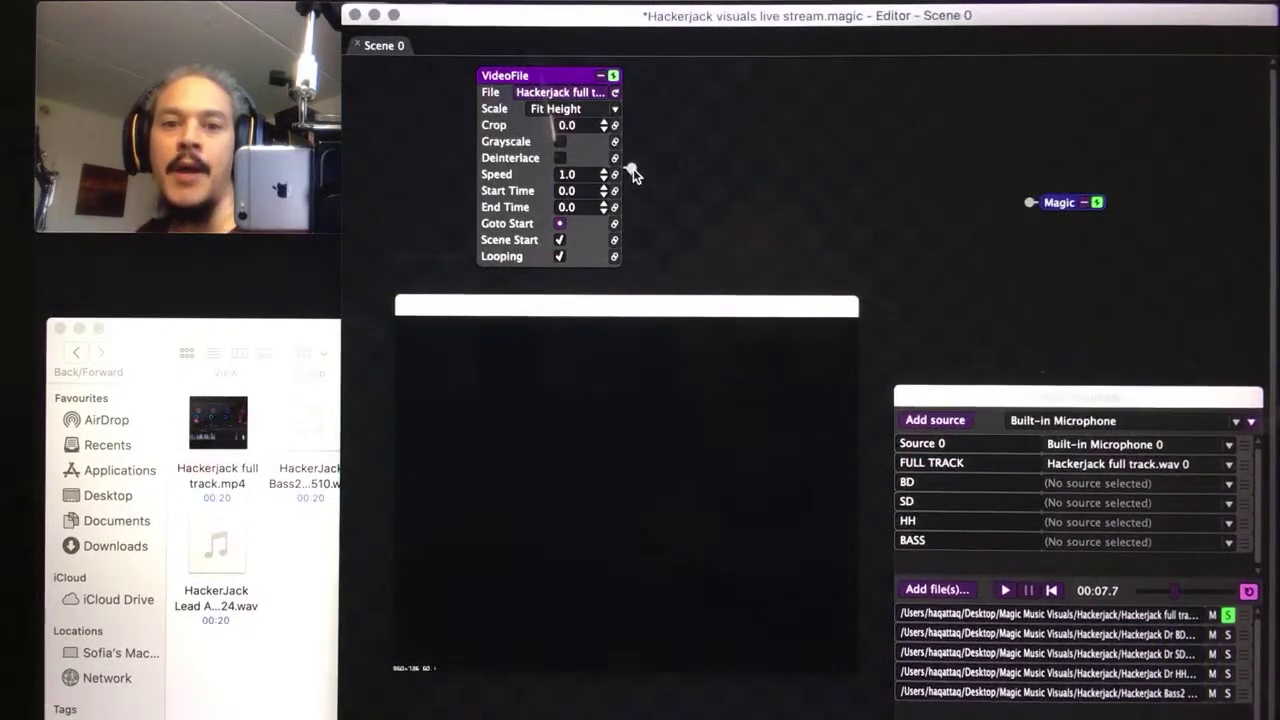
left_click_drag(633, 168, 1028, 205)
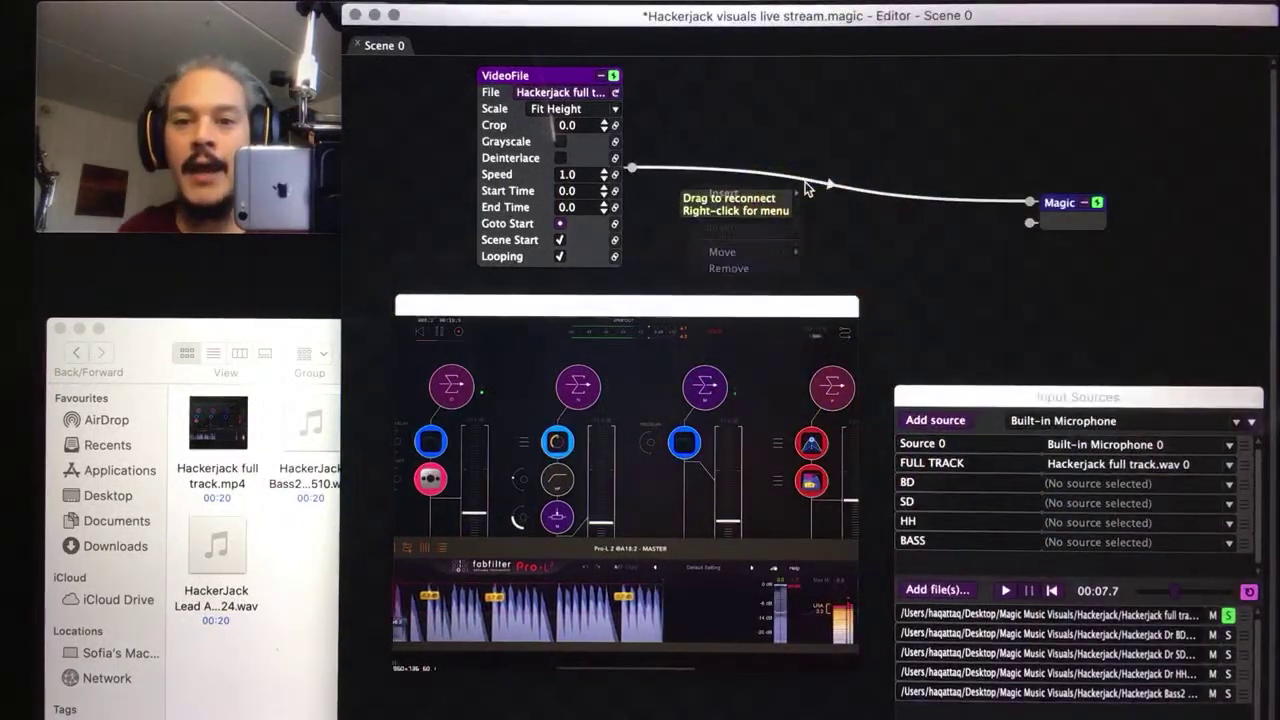
mouse_move(789, 191)
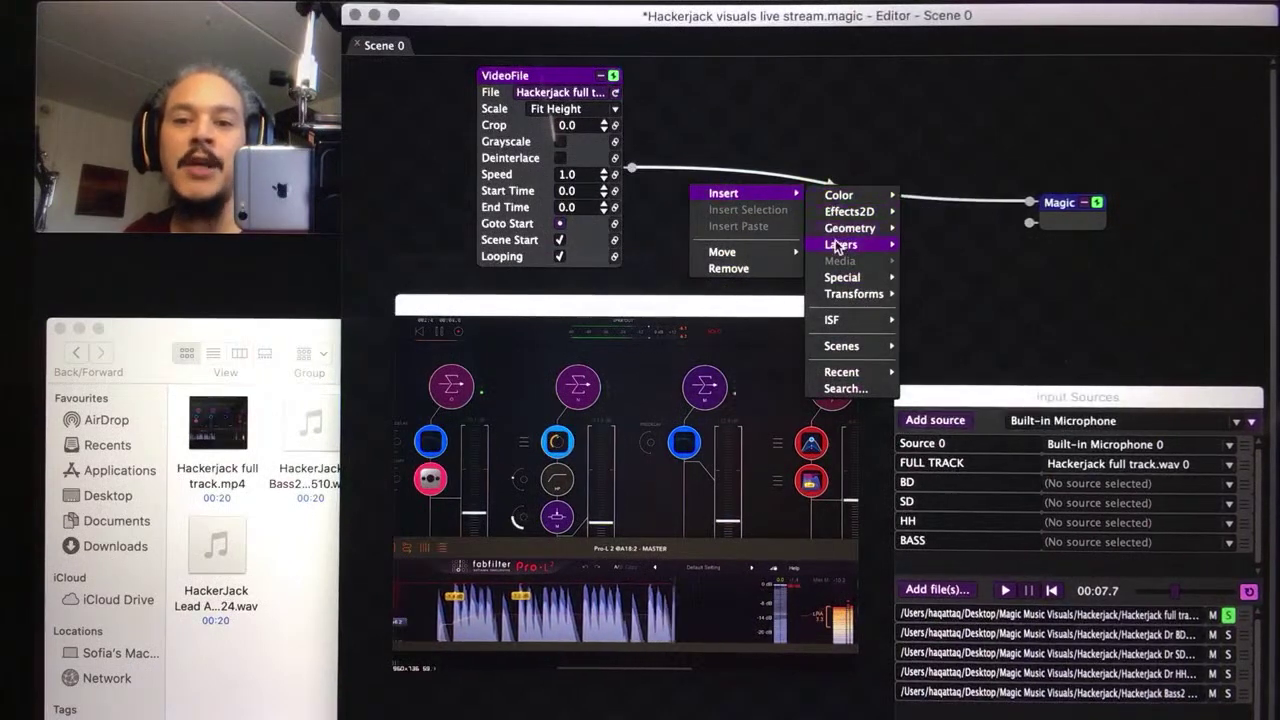
mouse_move(857, 293)
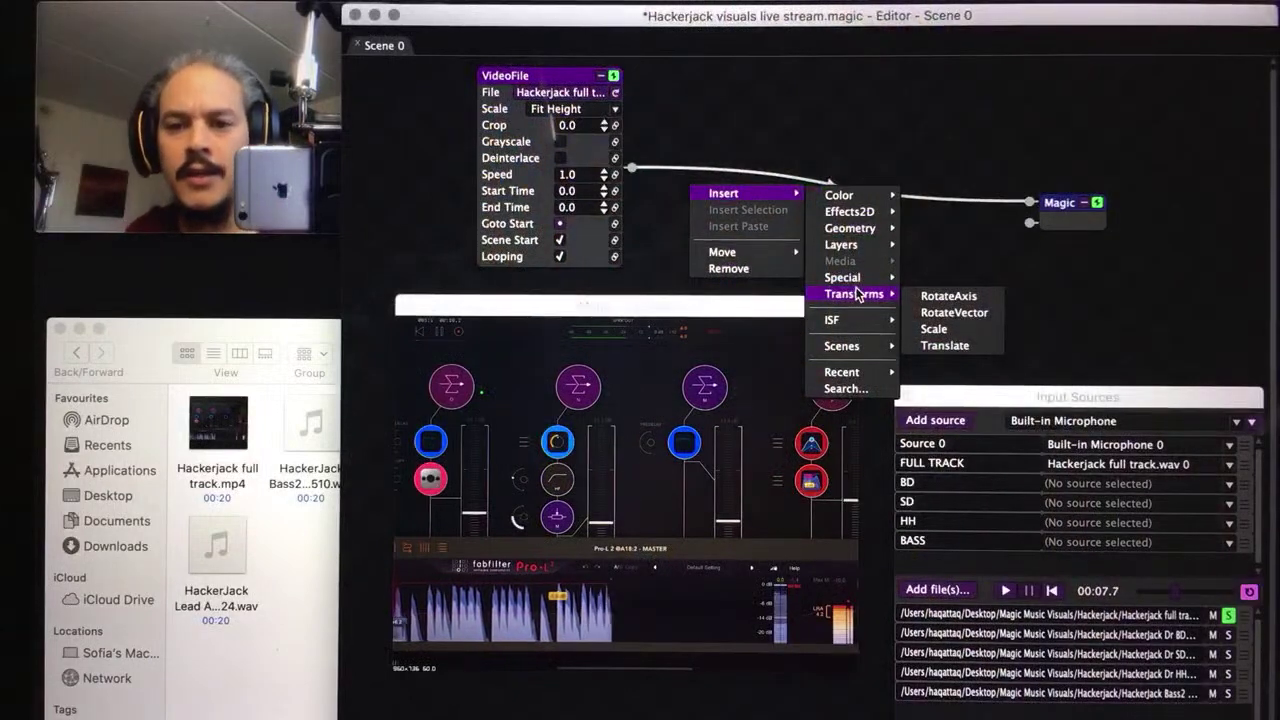
left_click(921, 298)
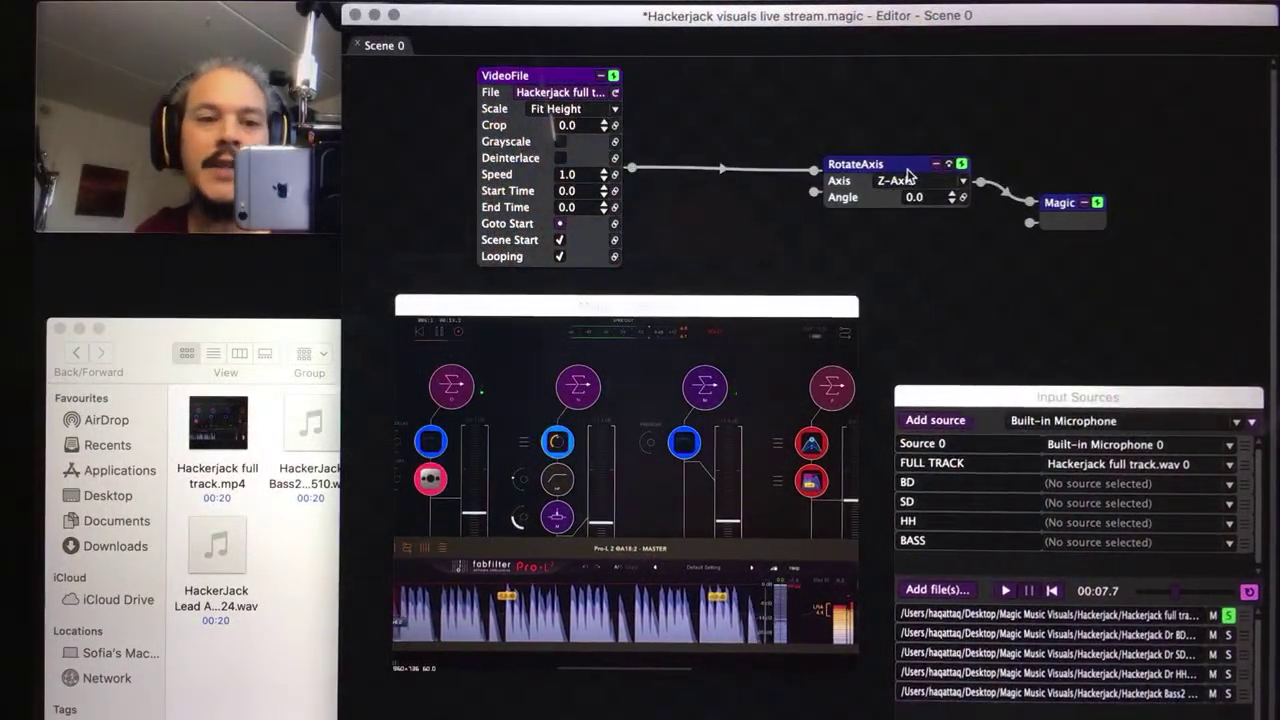
left_click_drag(885, 163, 822, 160)
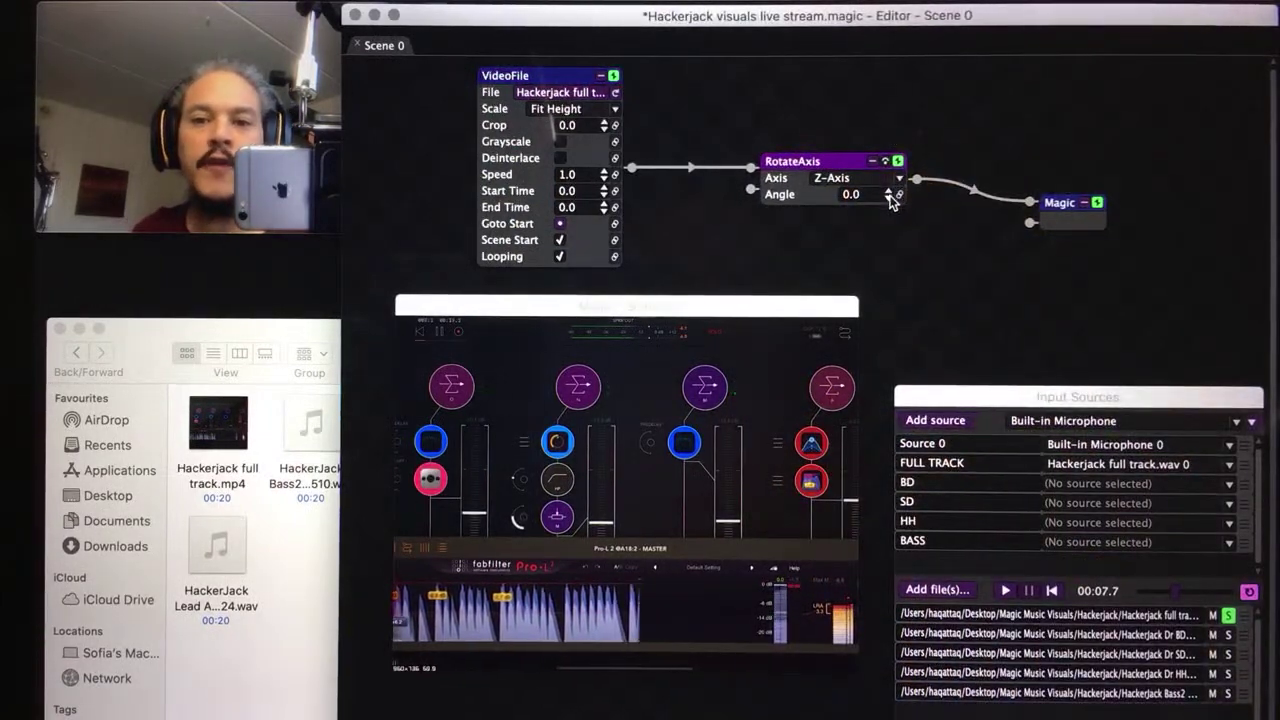
Try a RotateAxis angle of -0.2 about the Z-axis and return the angle to 0.0
left_click(889, 198)
left_click(889, 198)
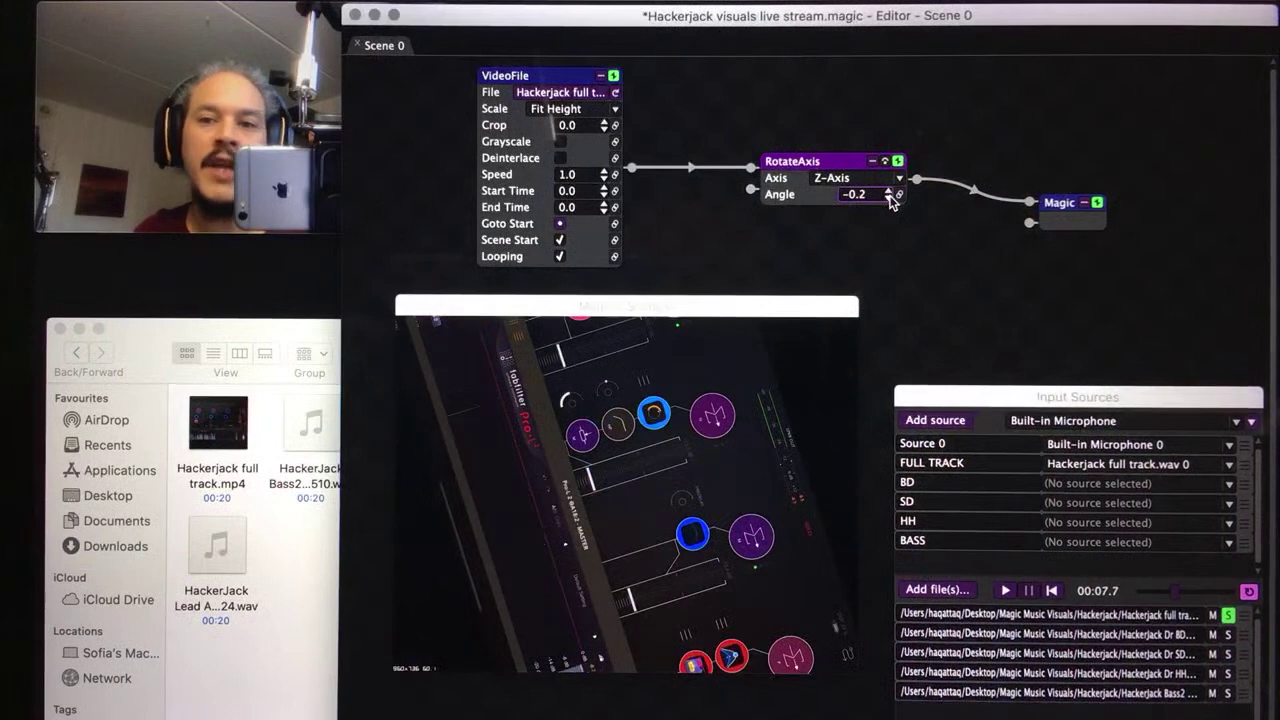
left_click(889, 192)
left_click(889, 192)
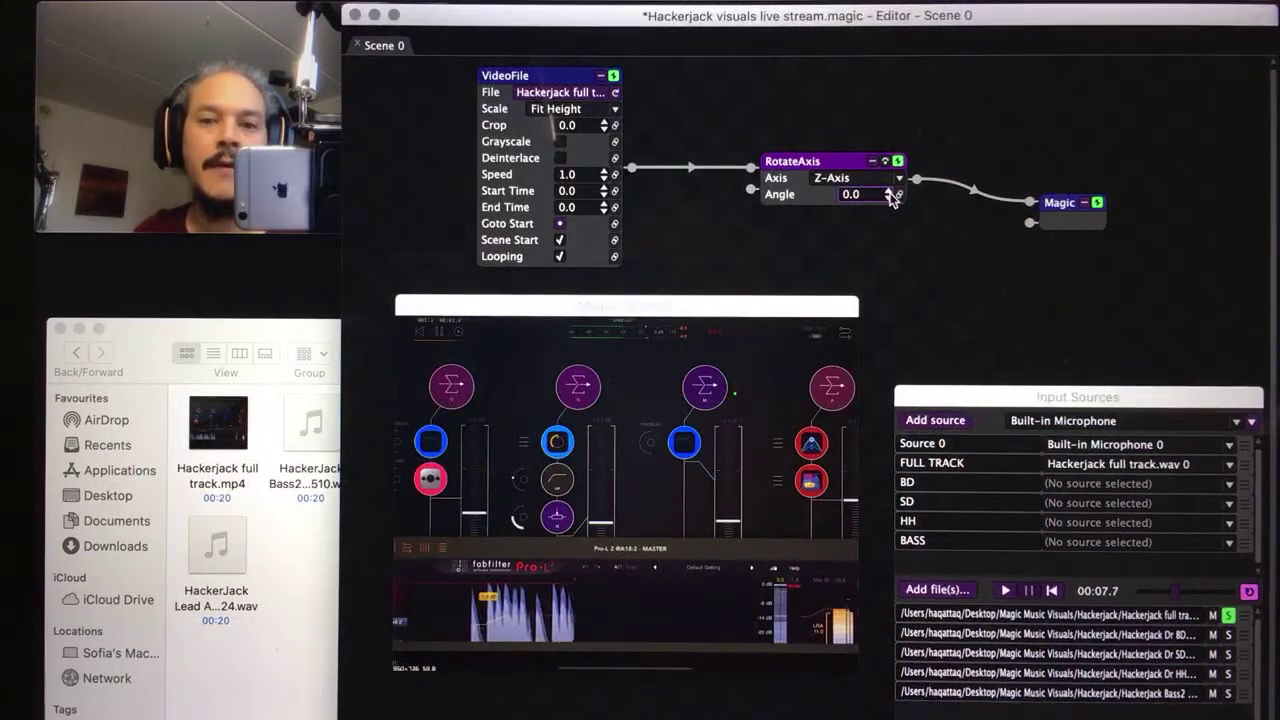
Switch RotateAxis to the Y-Axis, try angles of -0.2 and 0.1, and return the angle to 0.0
left_click(879, 181)
left_click(866, 211)
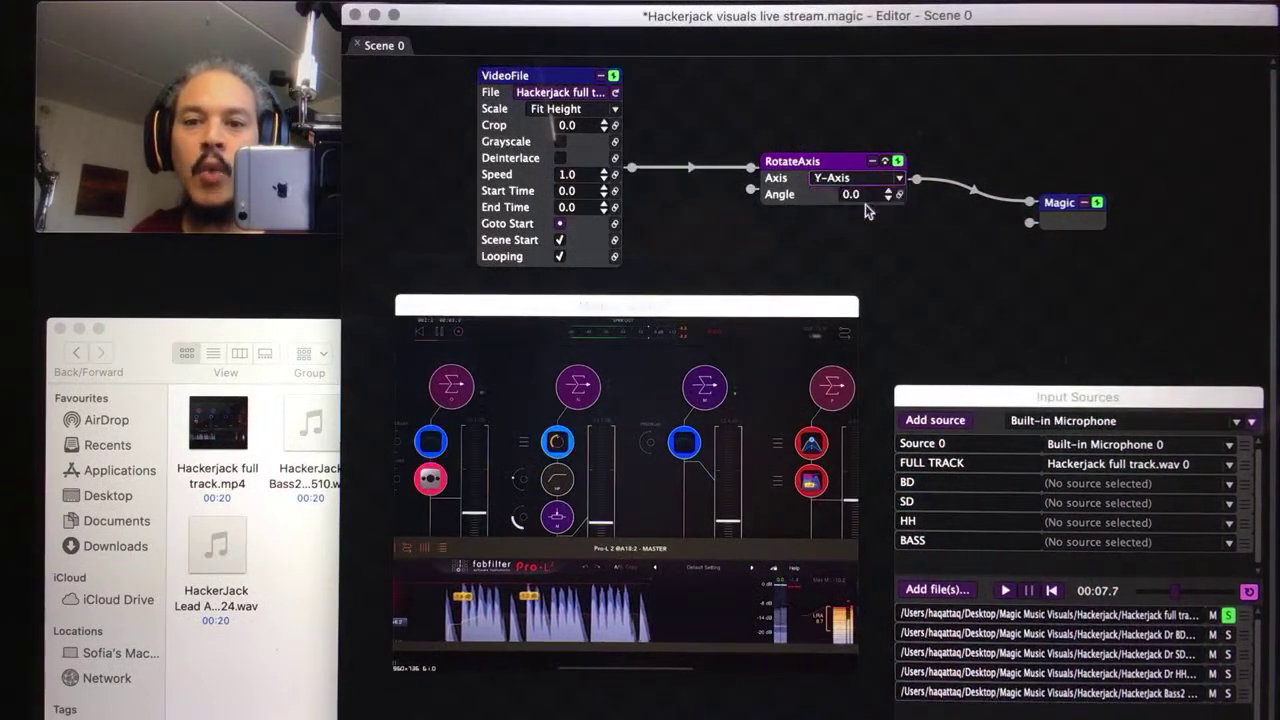
left_click(888, 199)
left_click(888, 199)
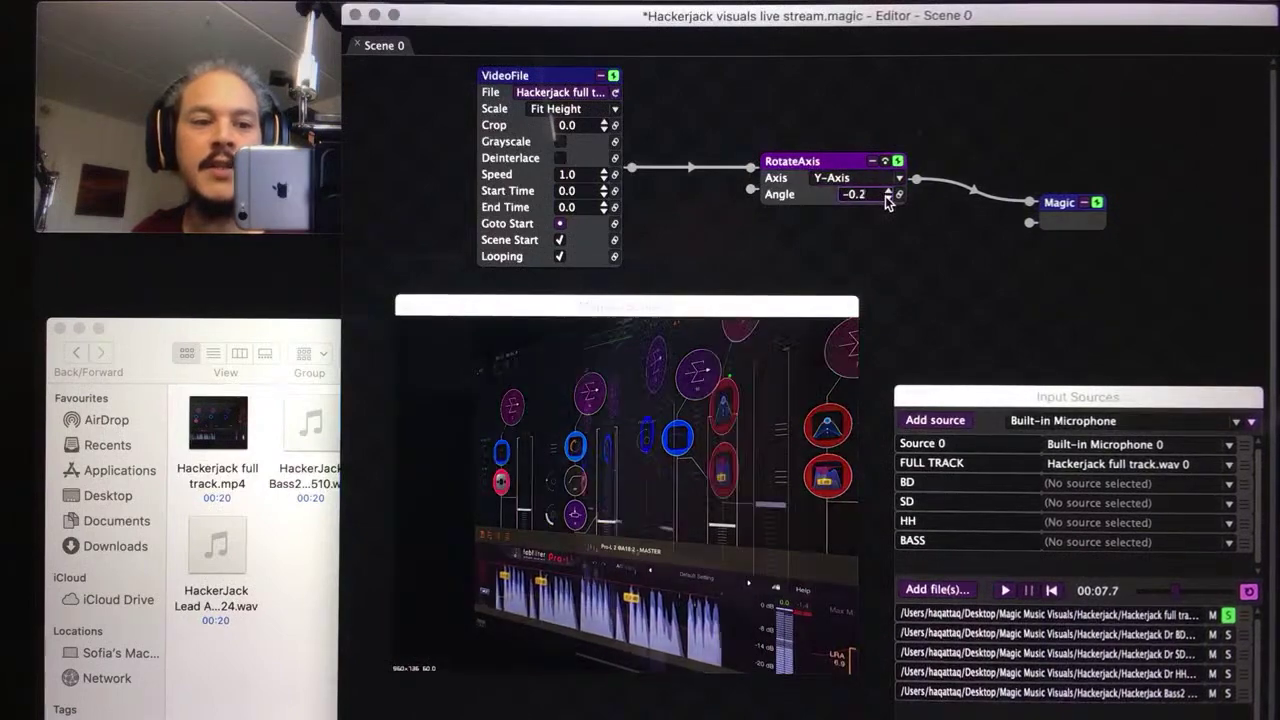
left_click(888, 191)
left_click(888, 191)
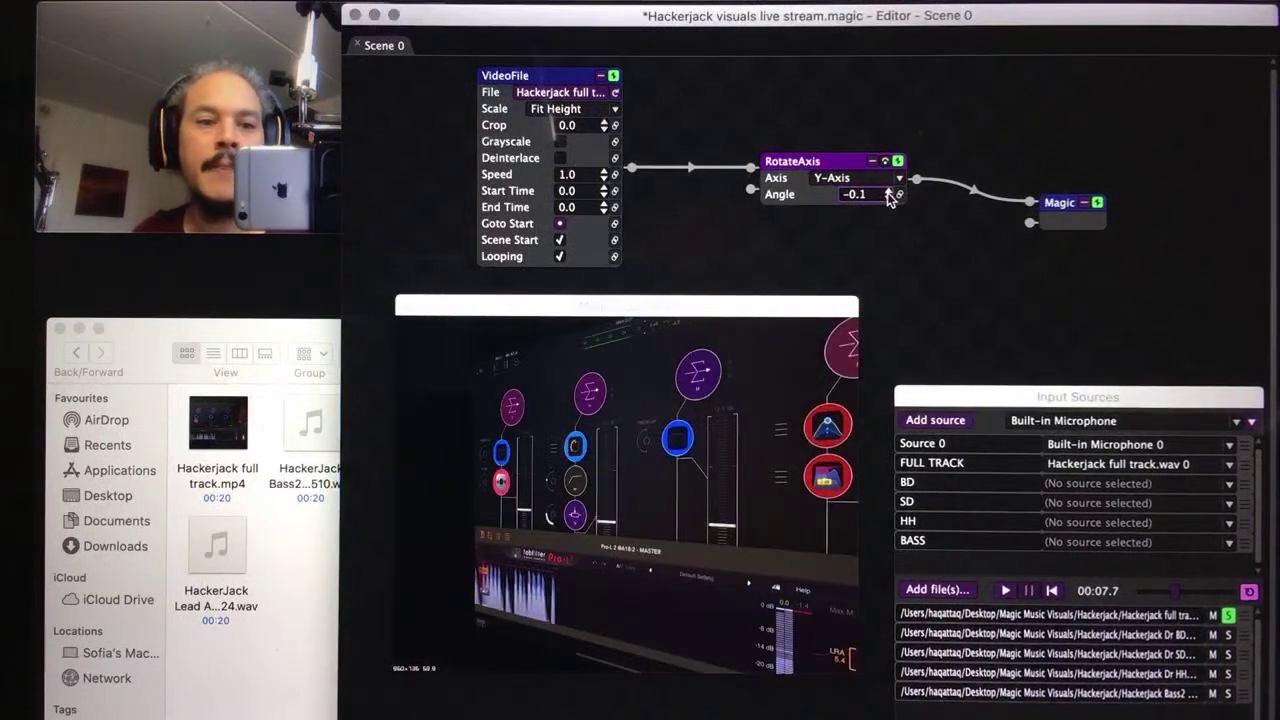
left_click(888, 191)
left_click(888, 191)
left_click(889, 199)
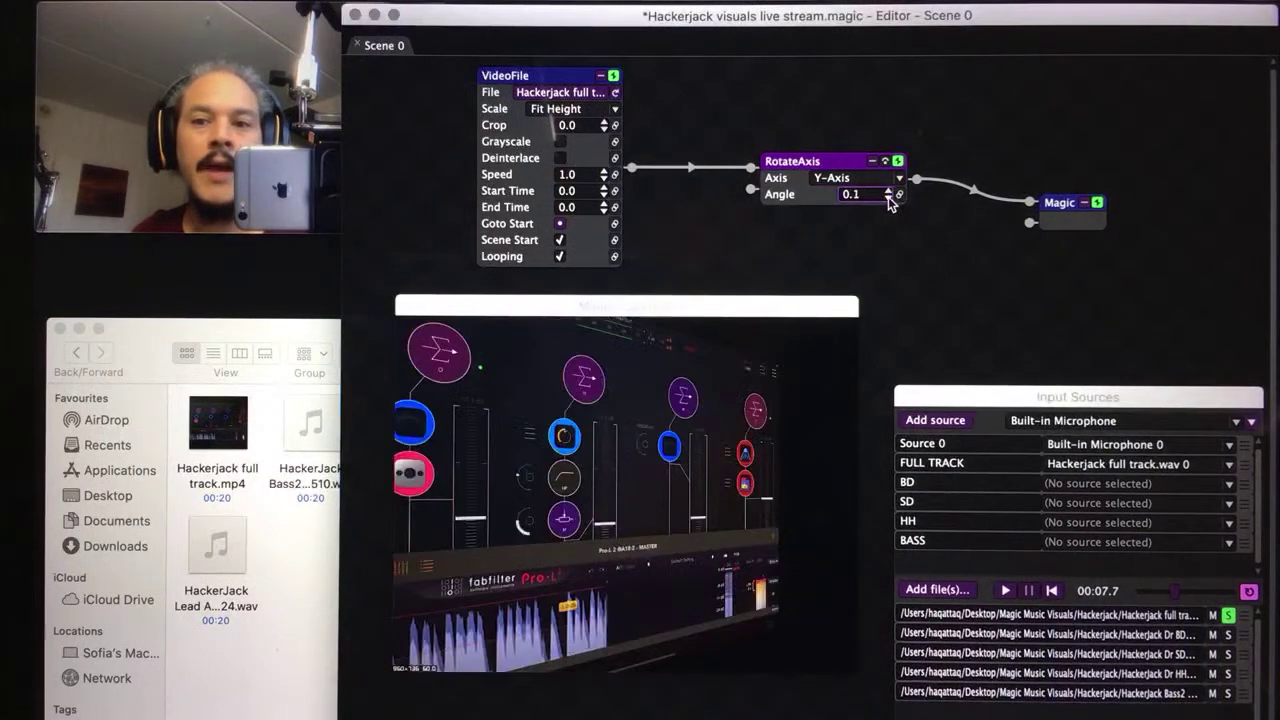
left_click(889, 199)
Set RotateAxis to the X-Axis, try an angle of 0.1, and set the angle to -0.2
left_click(878, 178)
left_click(860, 196)
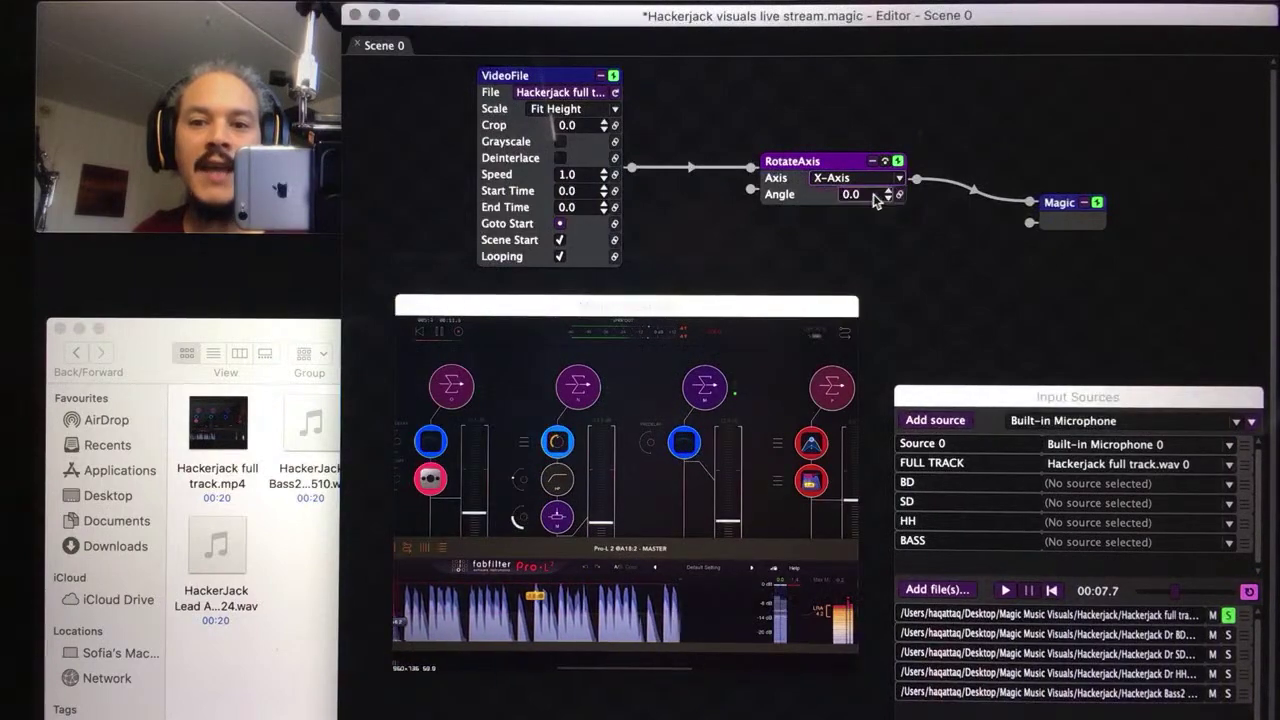
left_click(887, 191)
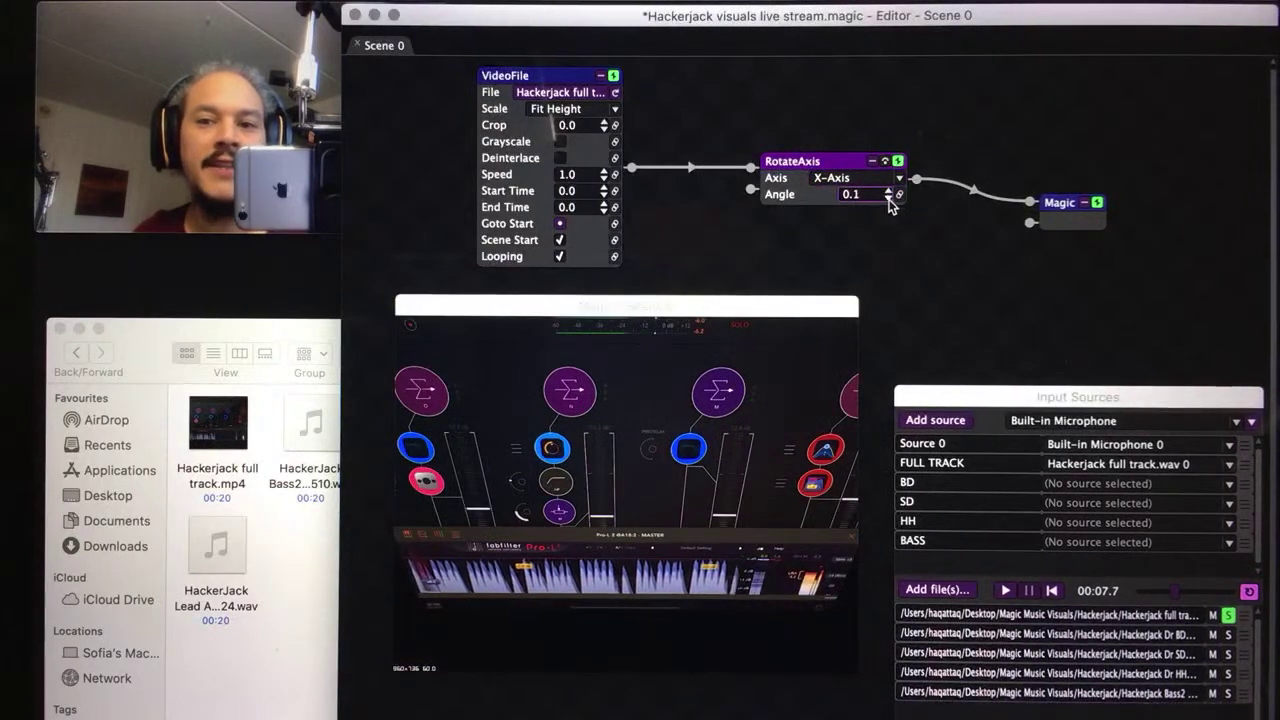
left_click(889, 199)
left_click(889, 199)
left_click(889, 199)
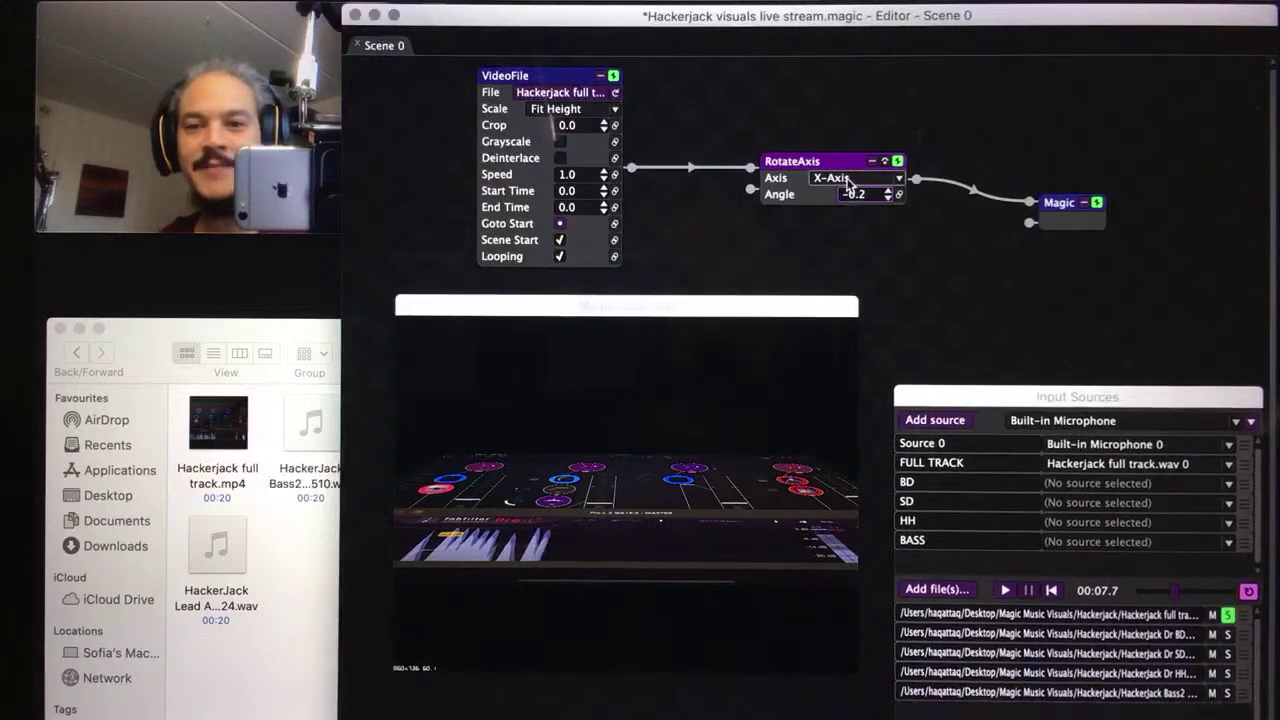
Collapse the VideoFile module and spread the chain along the canvas's upper edge, with RotateAxis beside VideoFile and Magic at the far end
left_click(600, 77)
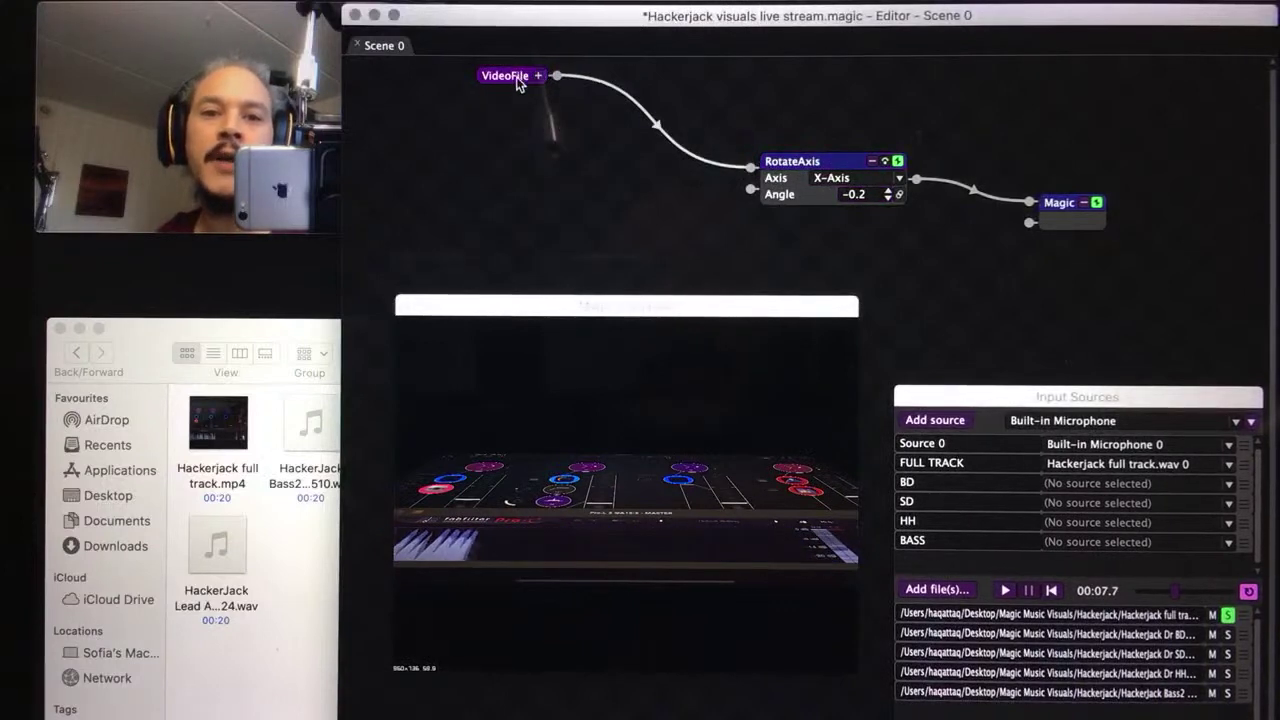
left_click_drag(518, 84, 390, 84)
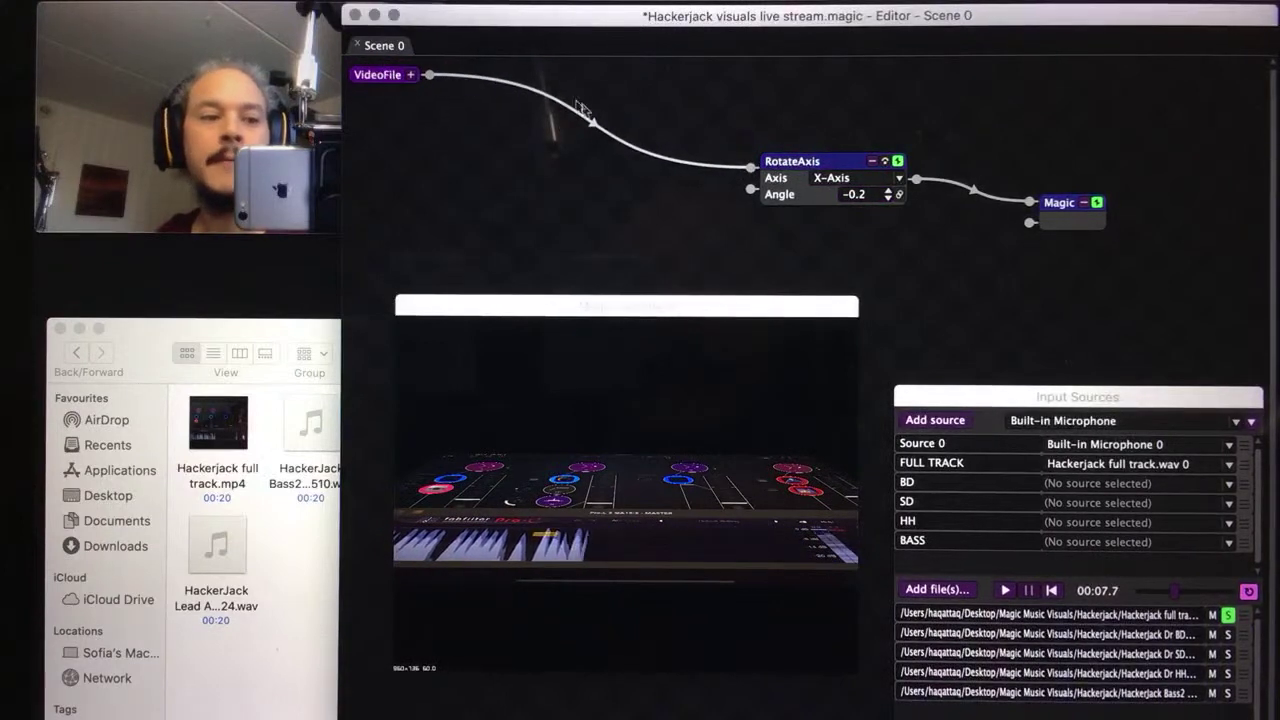
left_click_drag(817, 168, 496, 92)
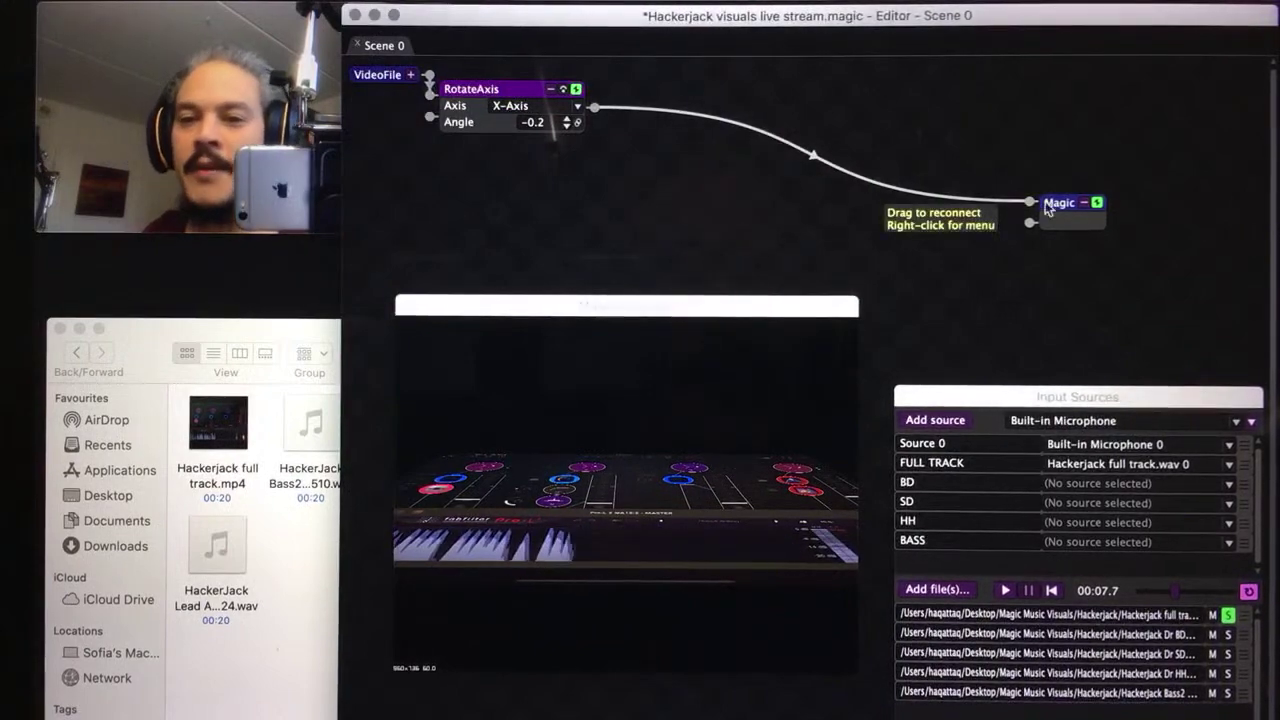
left_click_drag(1060, 204, 1140, 113)
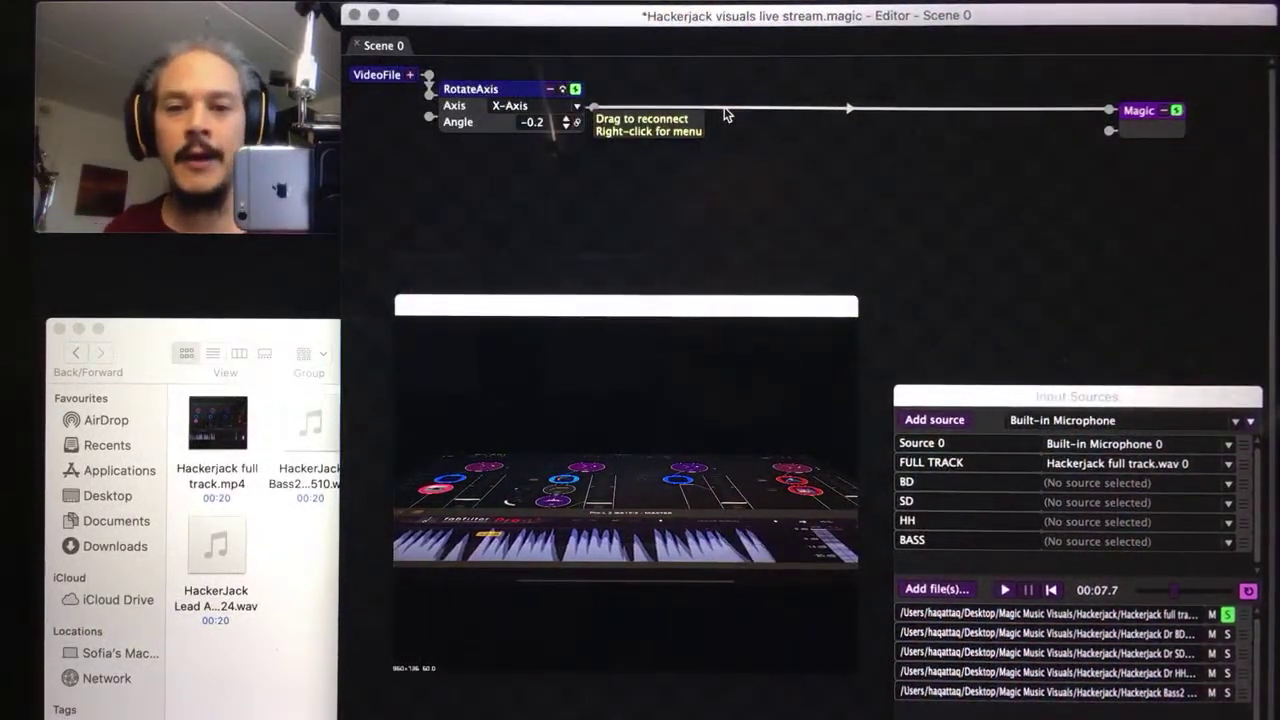
right_click(726, 114)
mouse_move(719, 120)
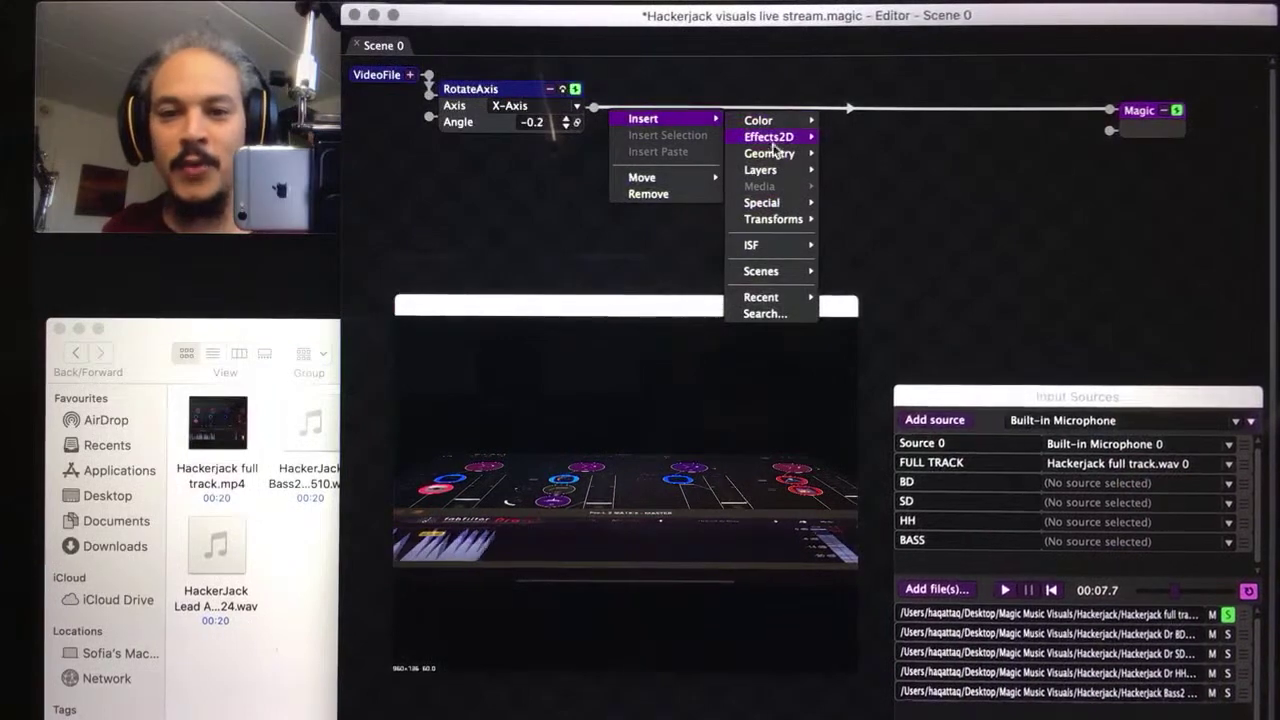
mouse_move(775, 221)
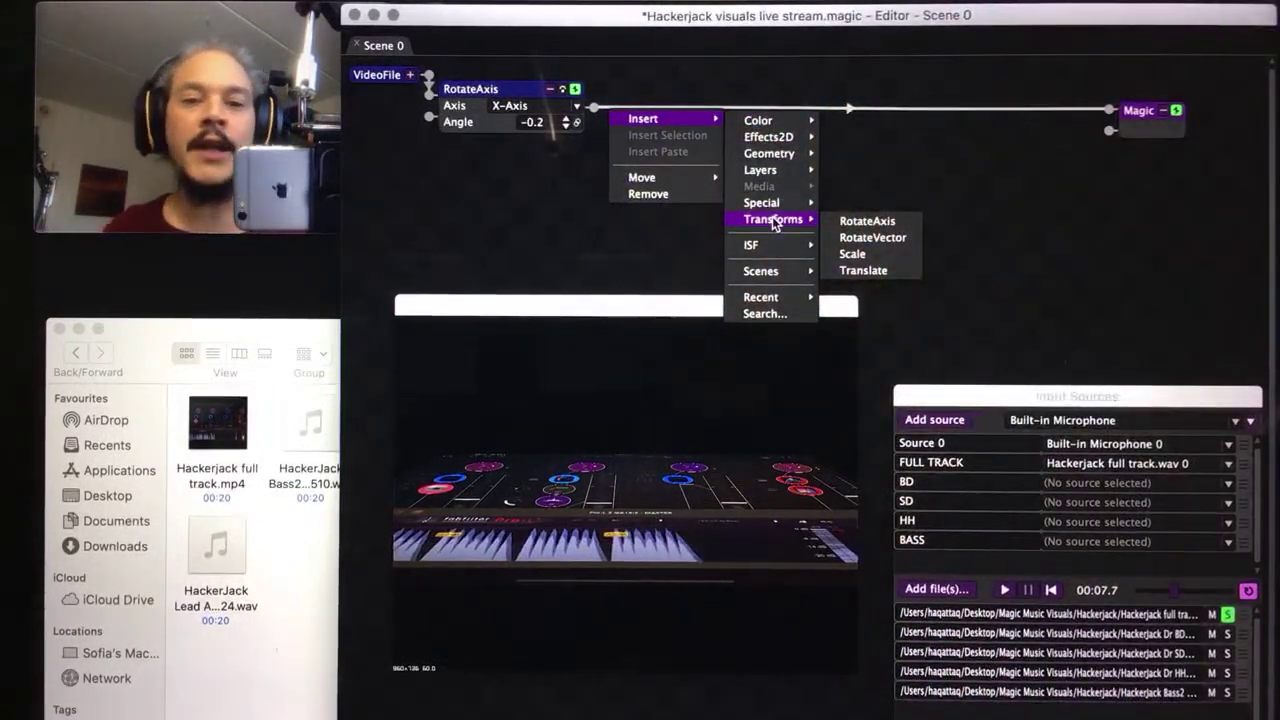
left_click(831, 197)
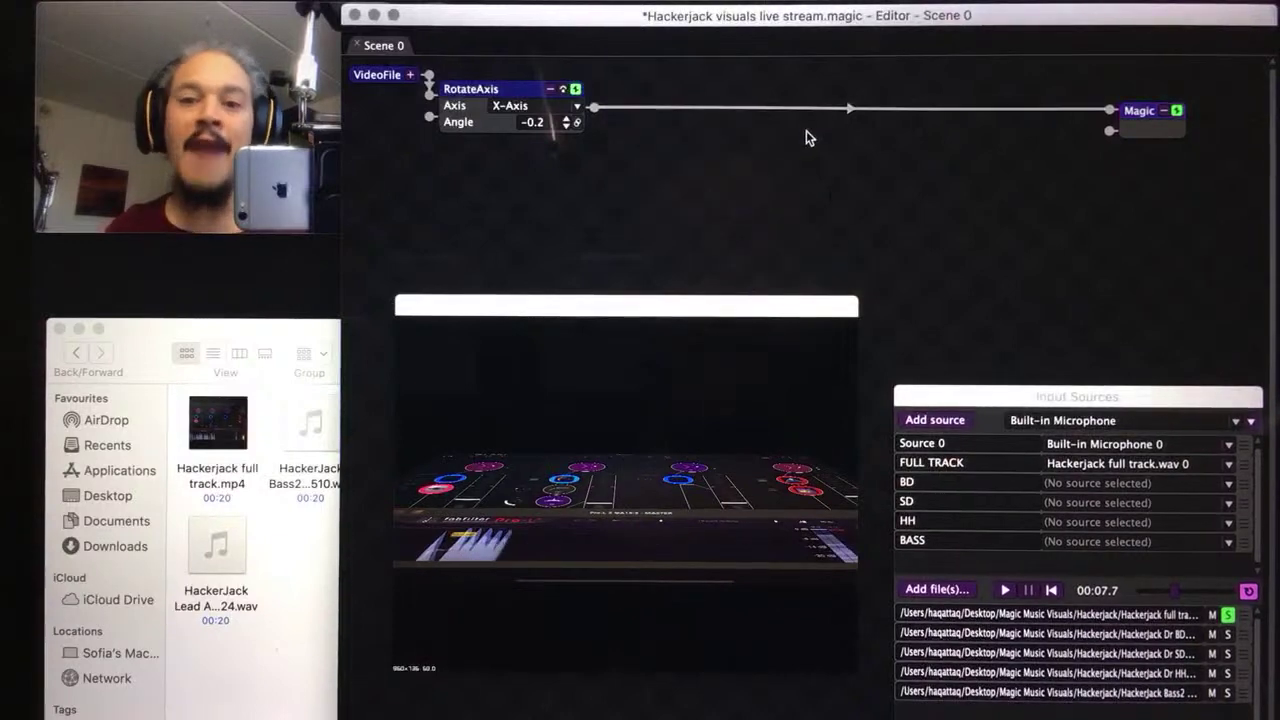
right_click(674, 192)
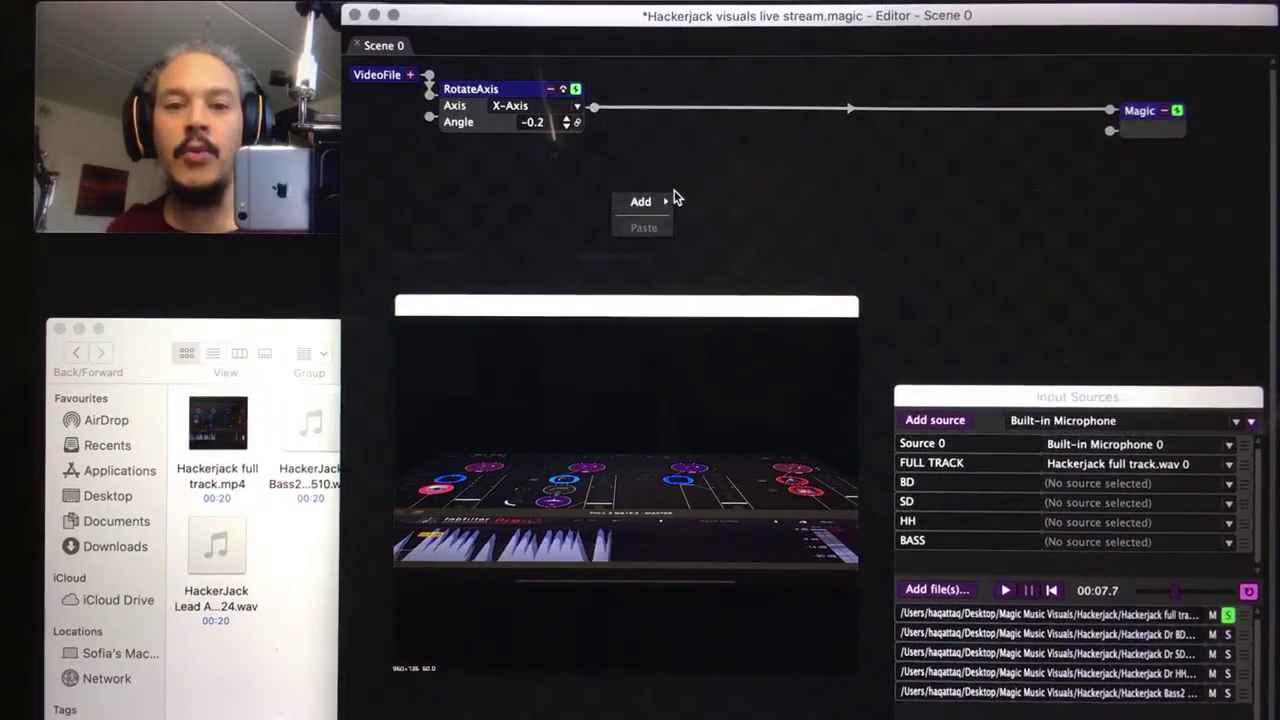
mouse_move(672, 201)
mouse_move(731, 272)
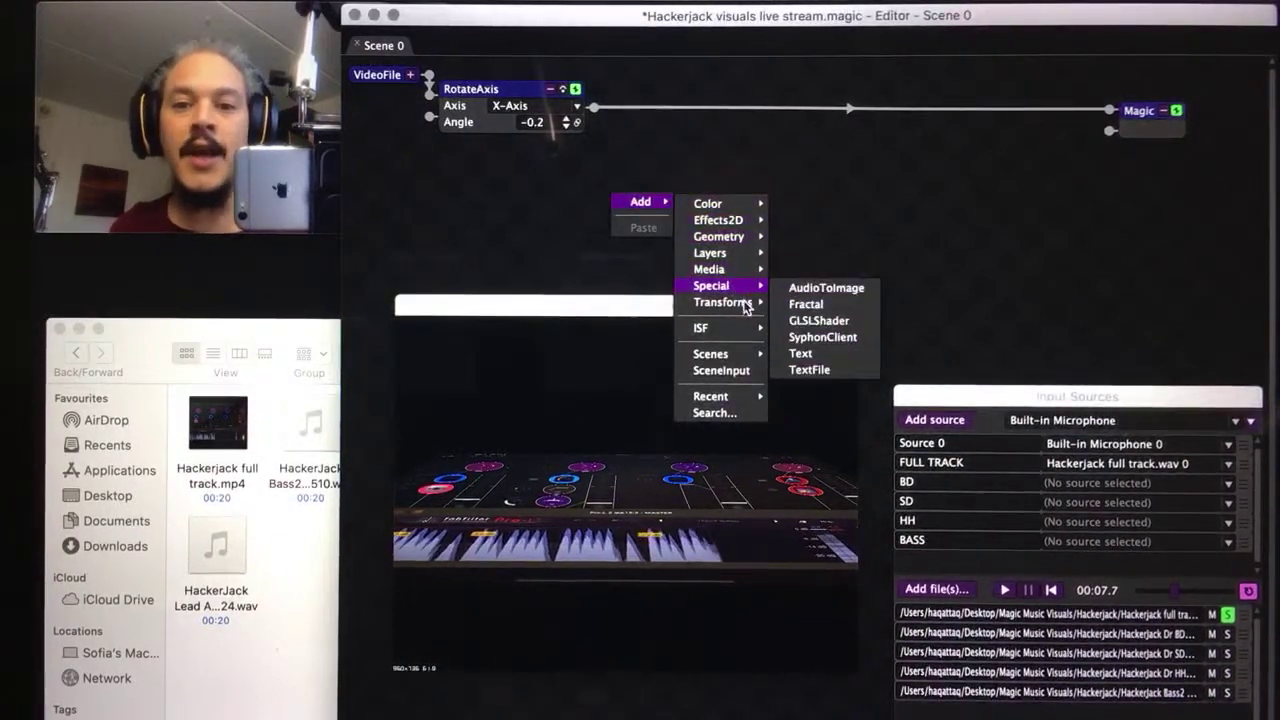
mouse_move(748, 303)
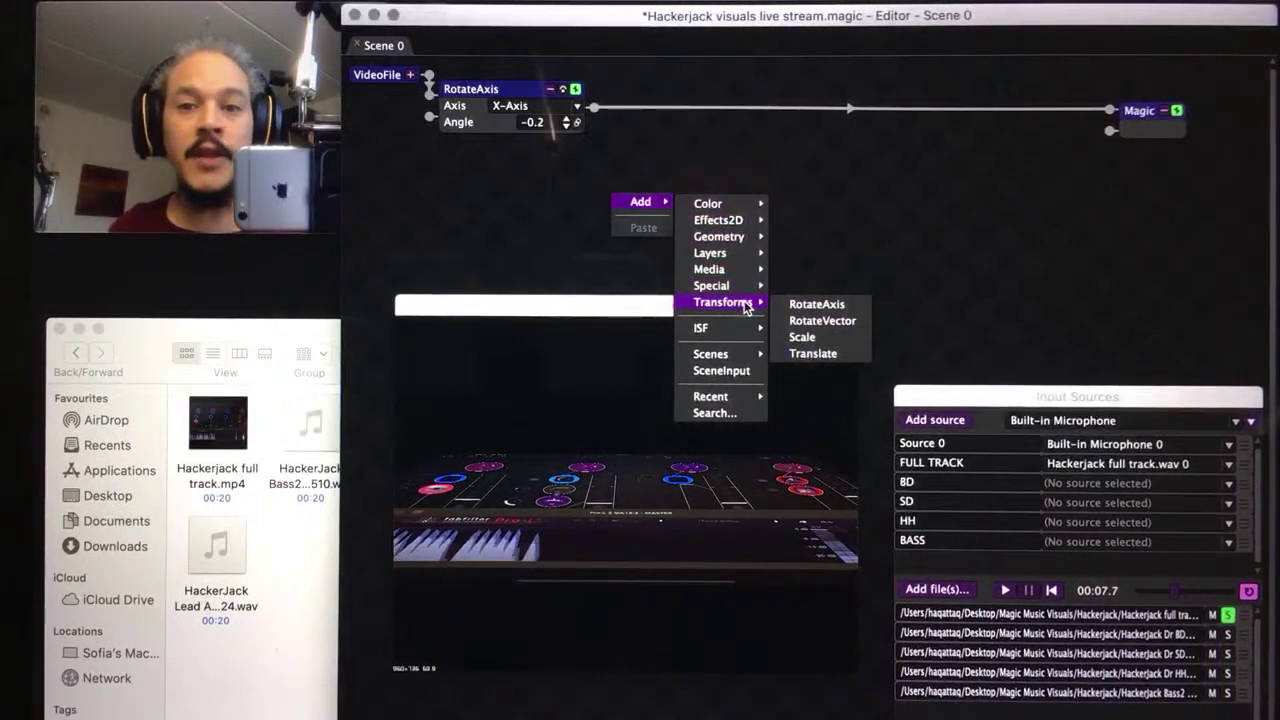
left_click(722, 190)
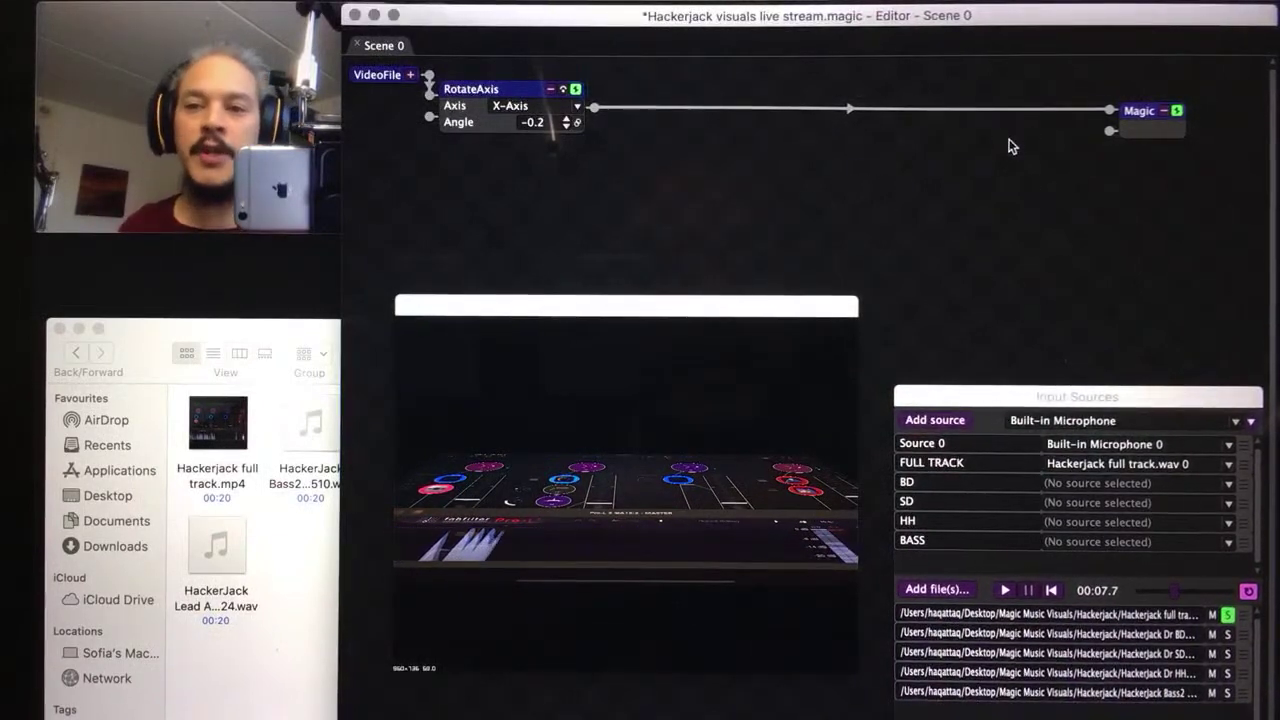
Insert a Translate transform module into the connection between RotateAxis and Magic
right_click(758, 108)
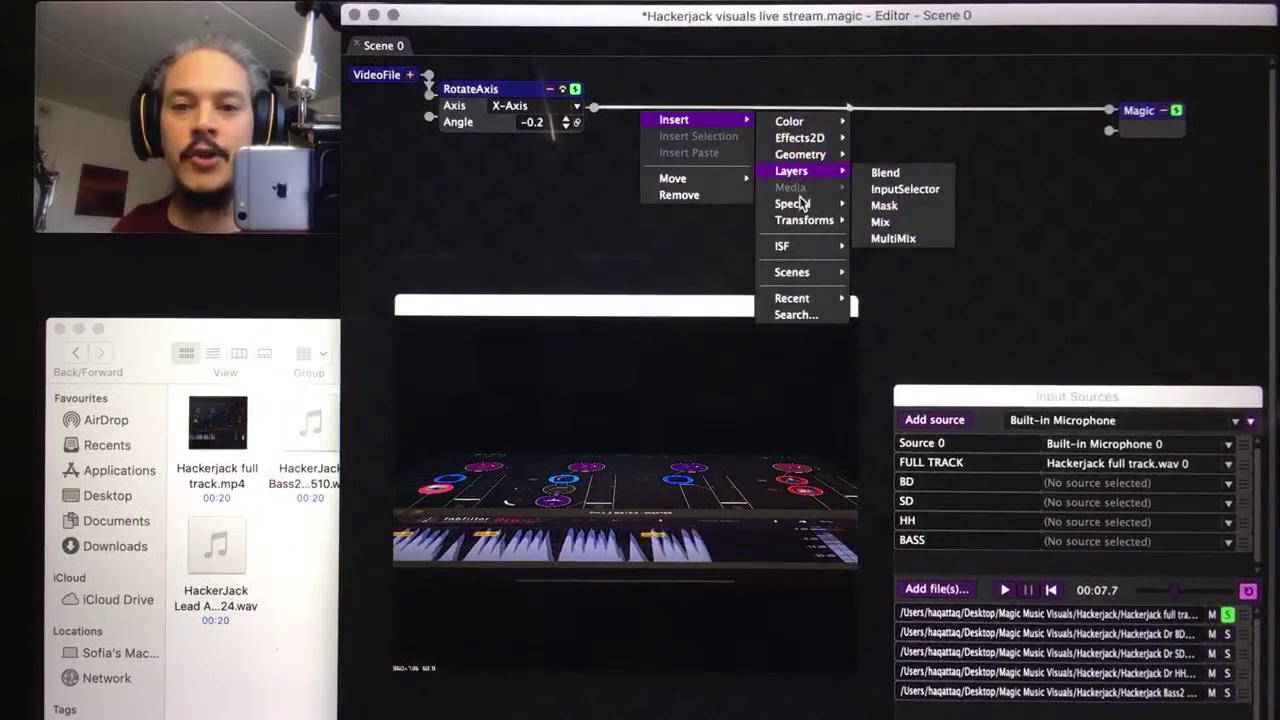
mouse_move(812, 221)
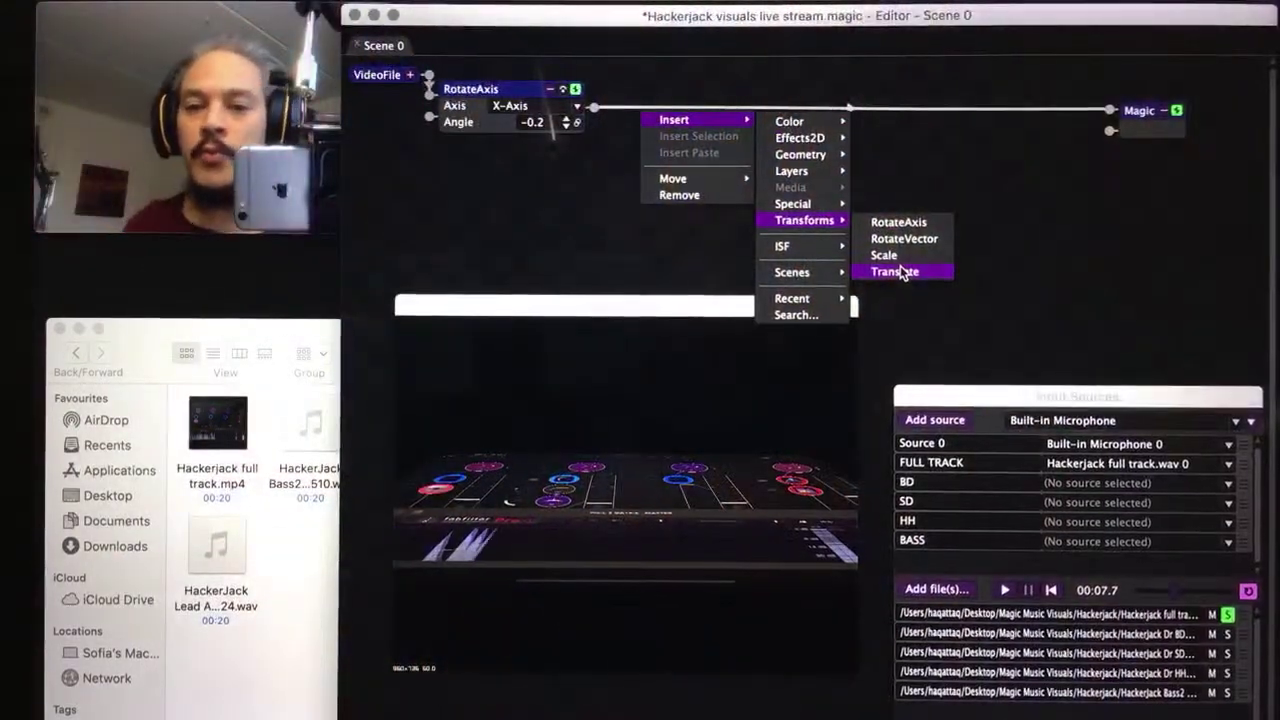
left_click(901, 270)
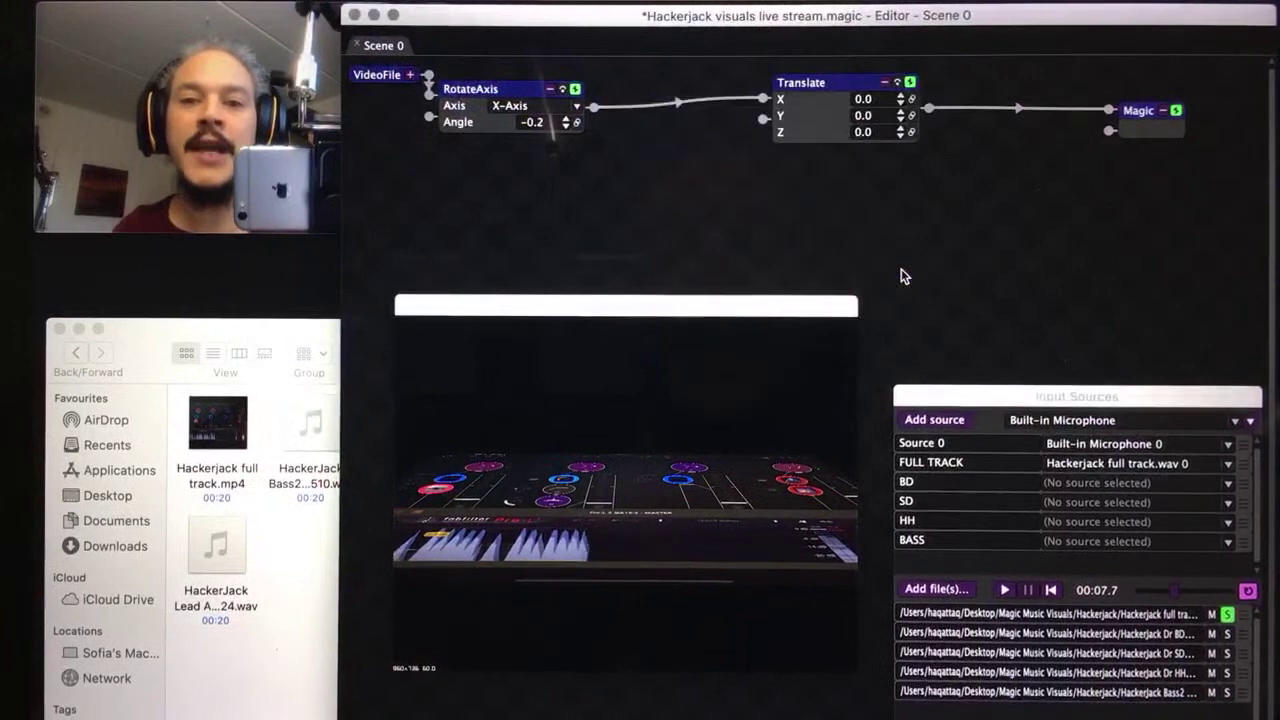
Move Translate closer to RotateAxis and set its X to 0.1, Y to -0.2 and Z to 0.6
left_click_drag(838, 86, 789, 124)
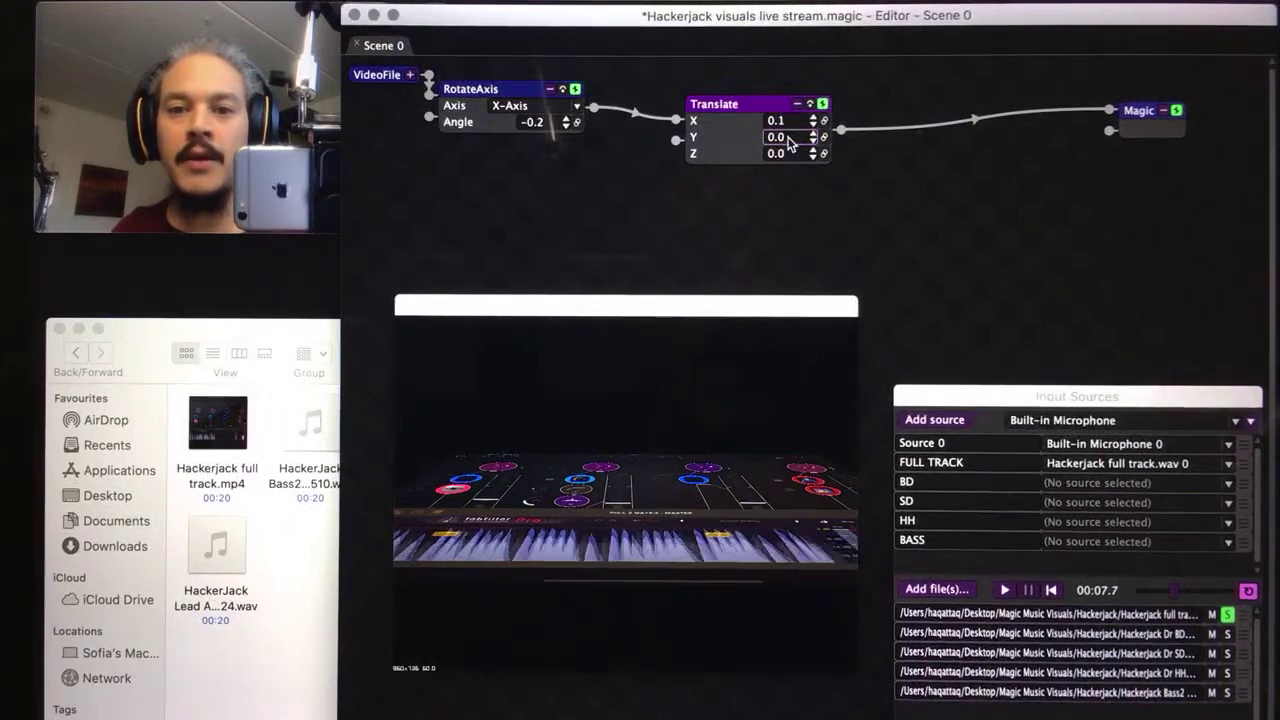
mouse_move(790, 143)
left_mouse_down()
mouse_move(795, 176)
mouse_move(797, 158)
left_mouse_up()
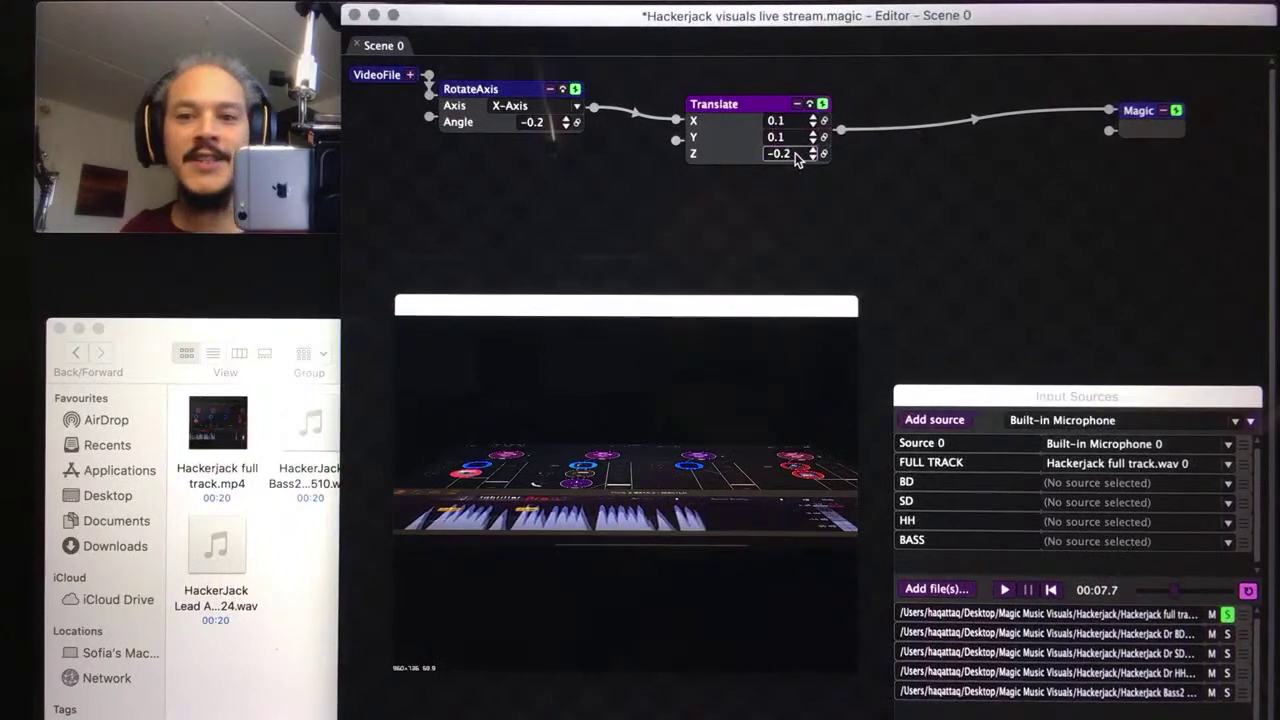
left_click_drag(797, 158, 798, 146)
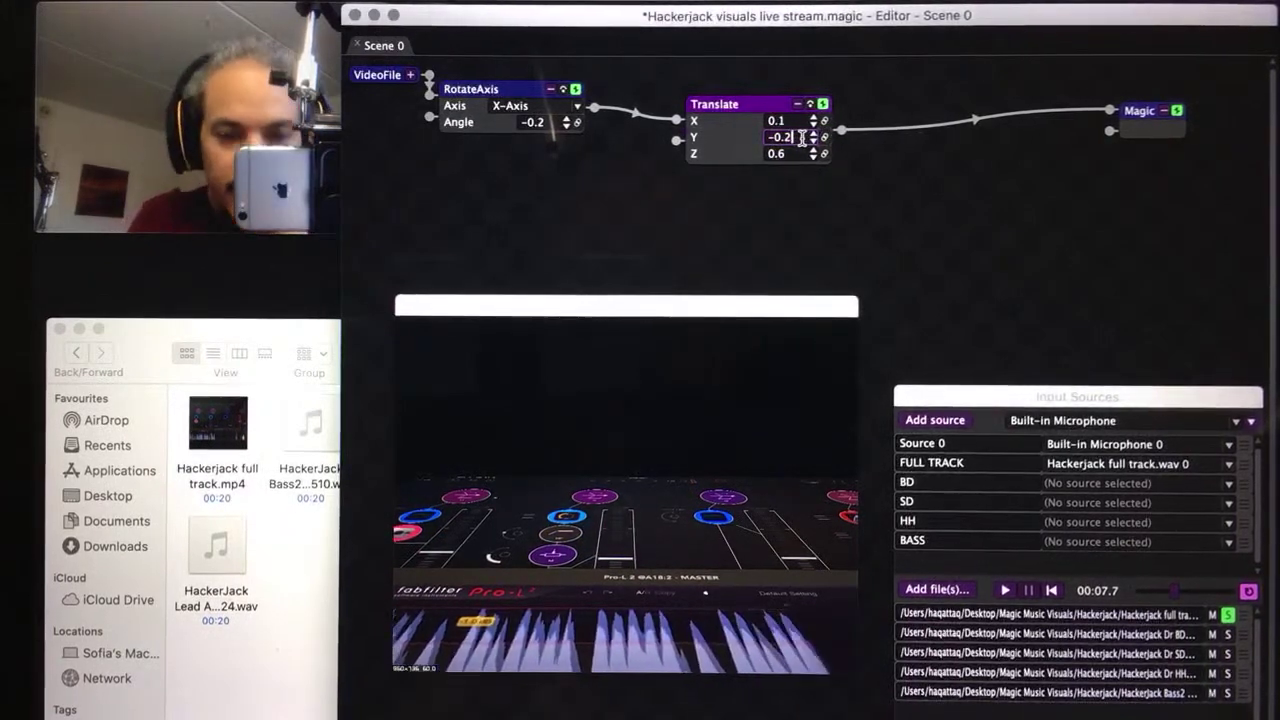
Try Translate Y values of -0.22, -0.18 and -0.17, and set Y to -0.15
type("2")
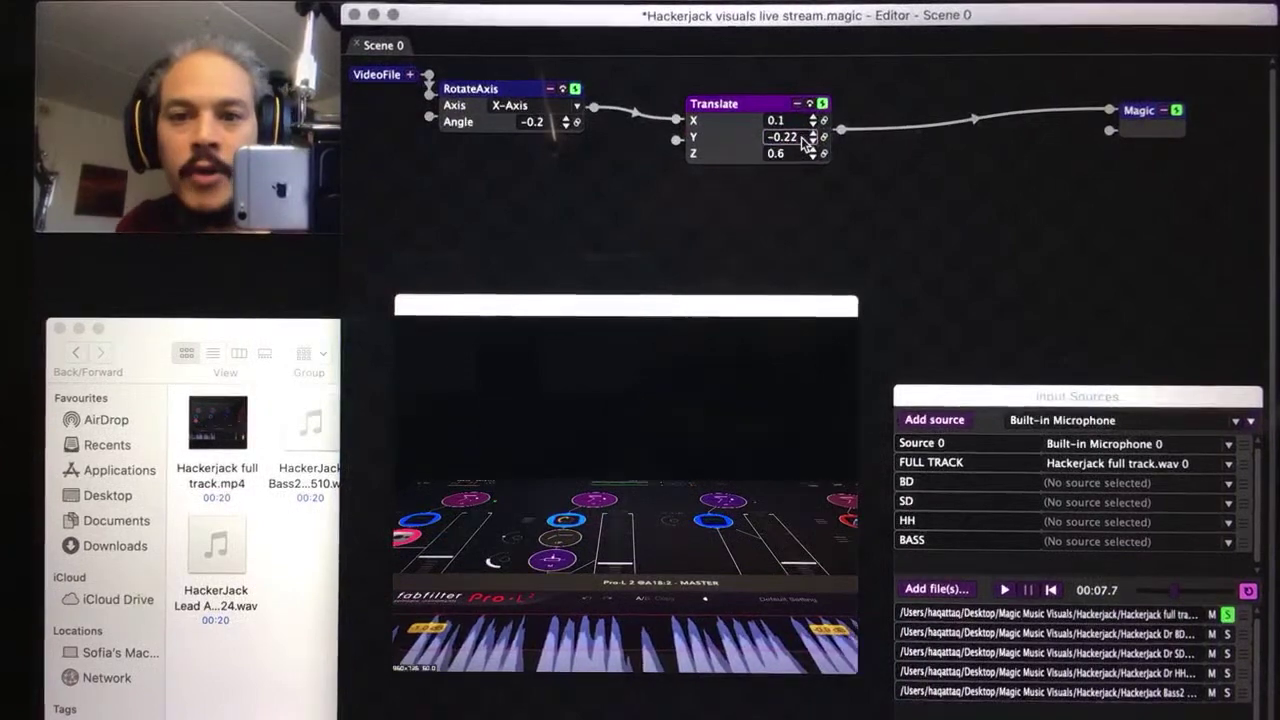
key("BackSpace")
key("BackSpace")
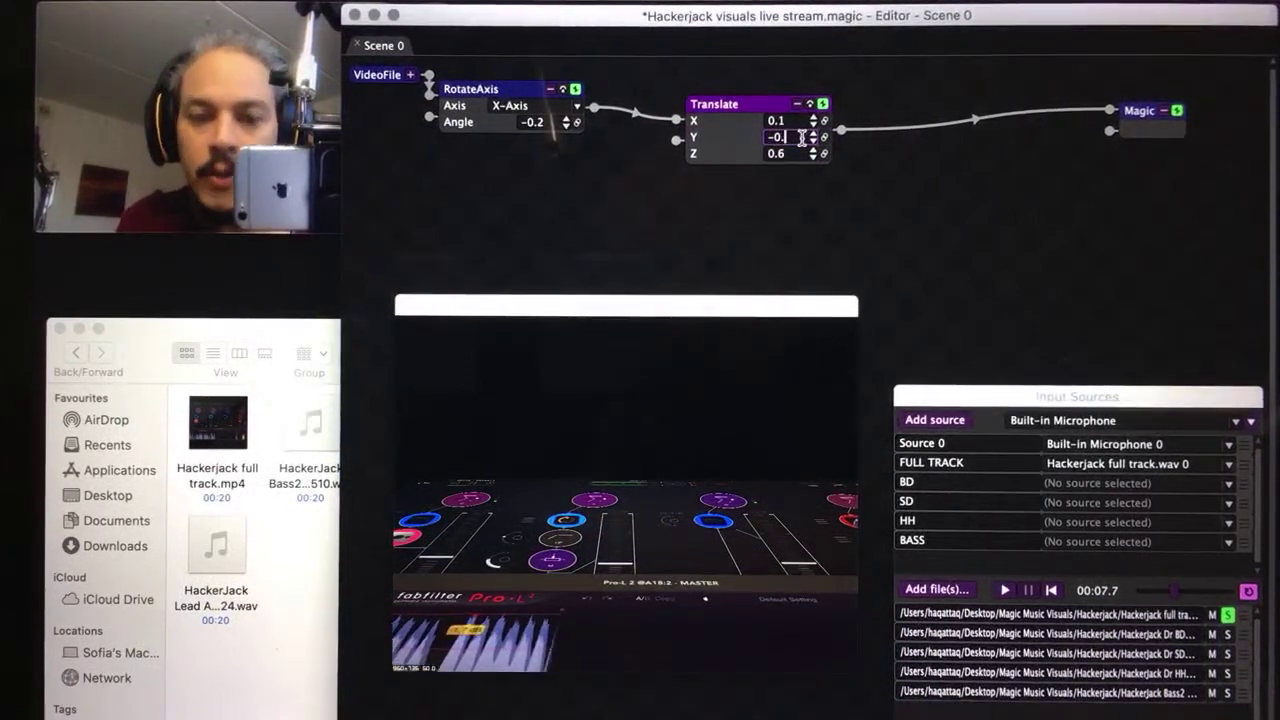
type("1")
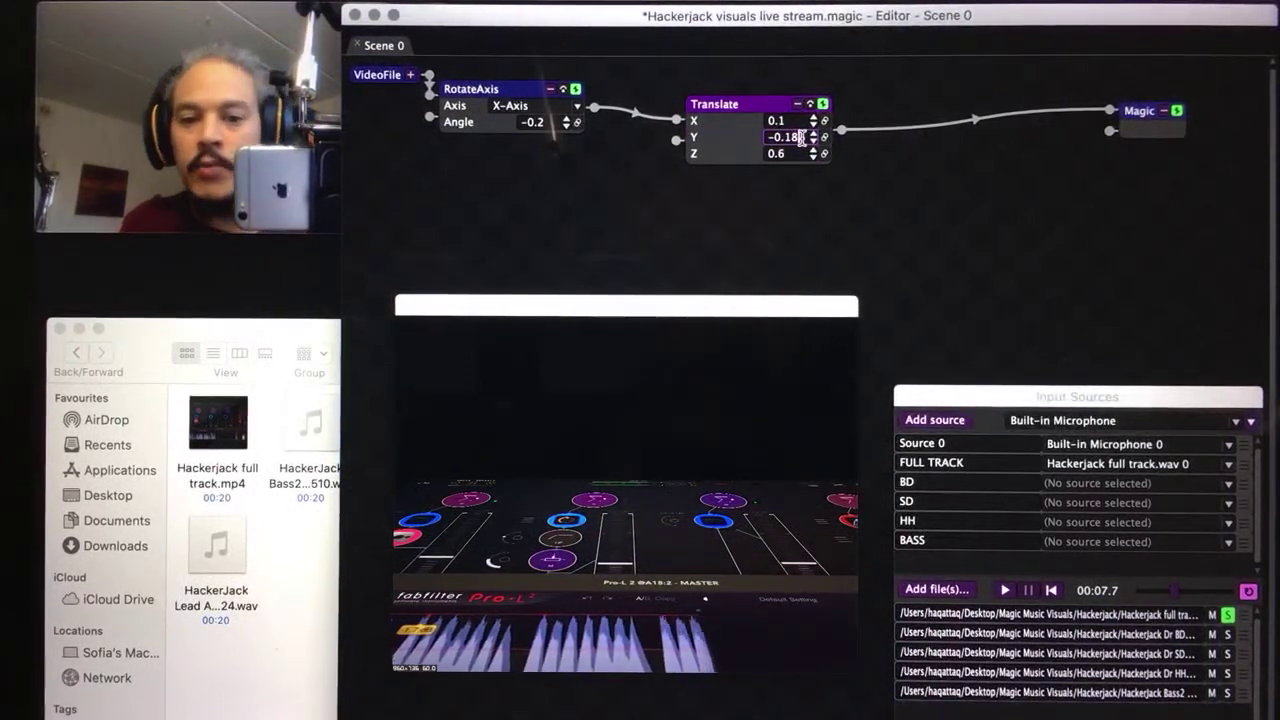
type("8")
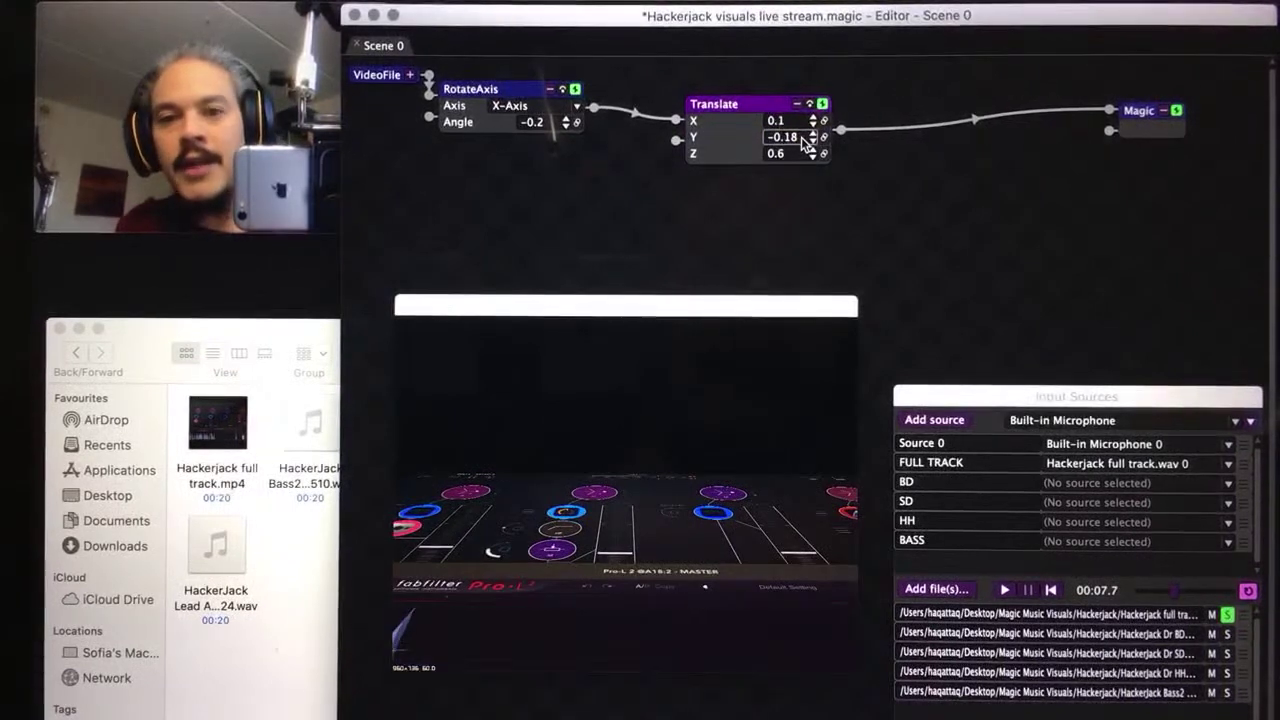
double_click(800, 137)
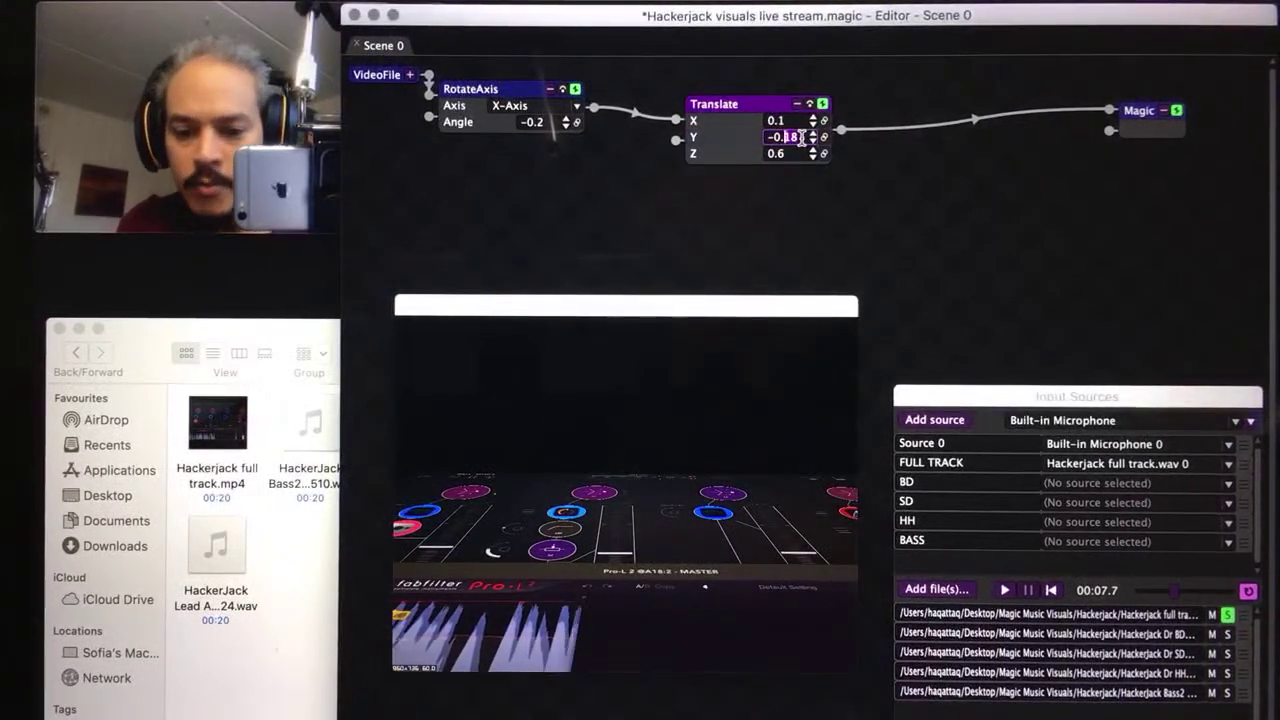
type("17")
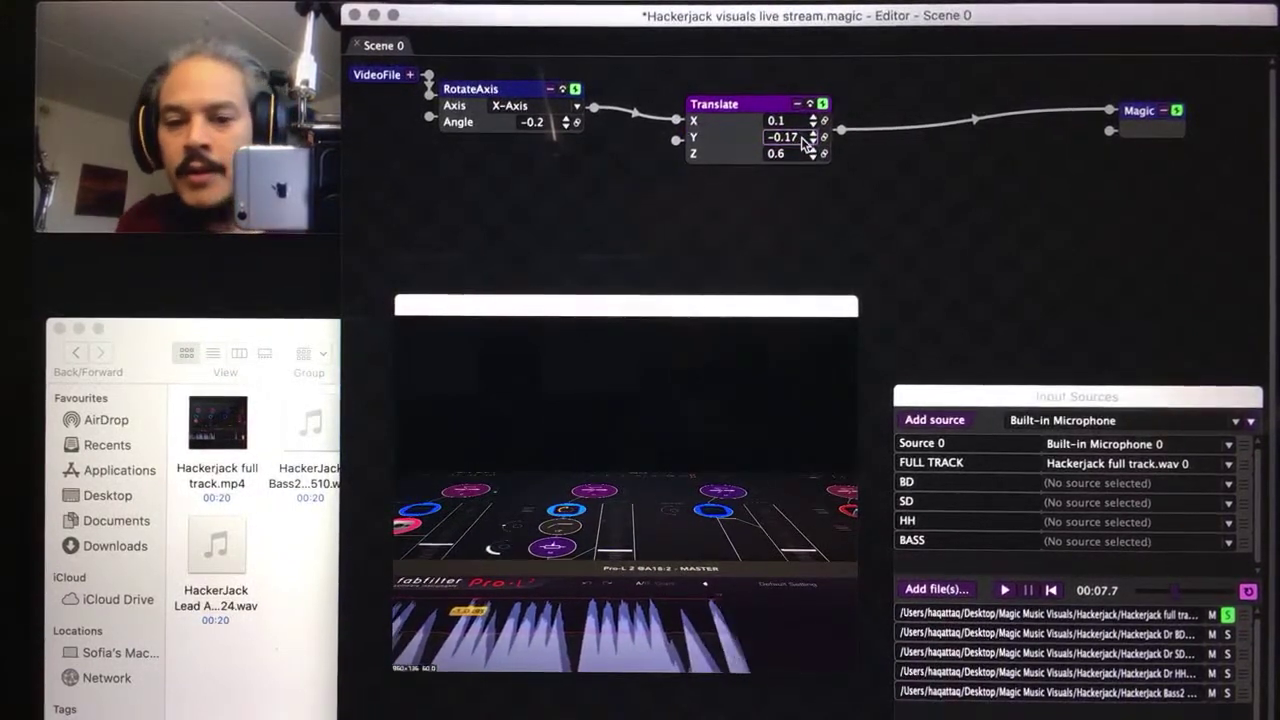
double_click(801, 137)
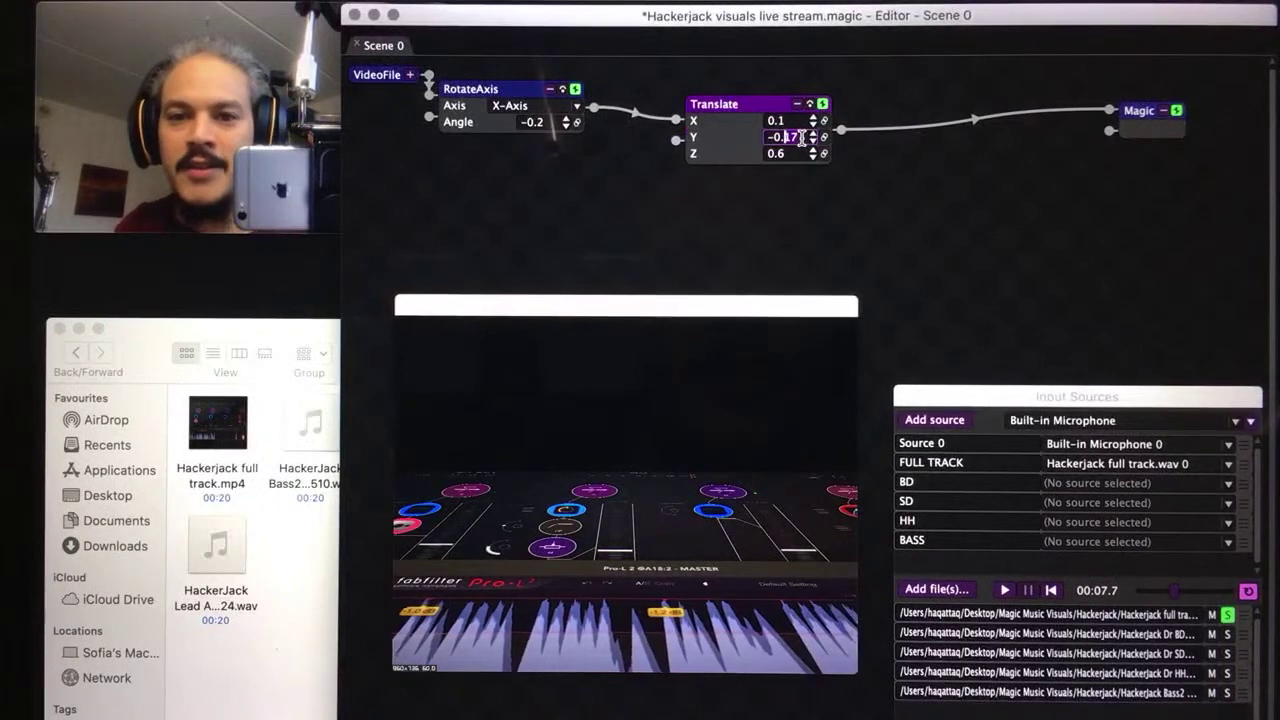
type("1")
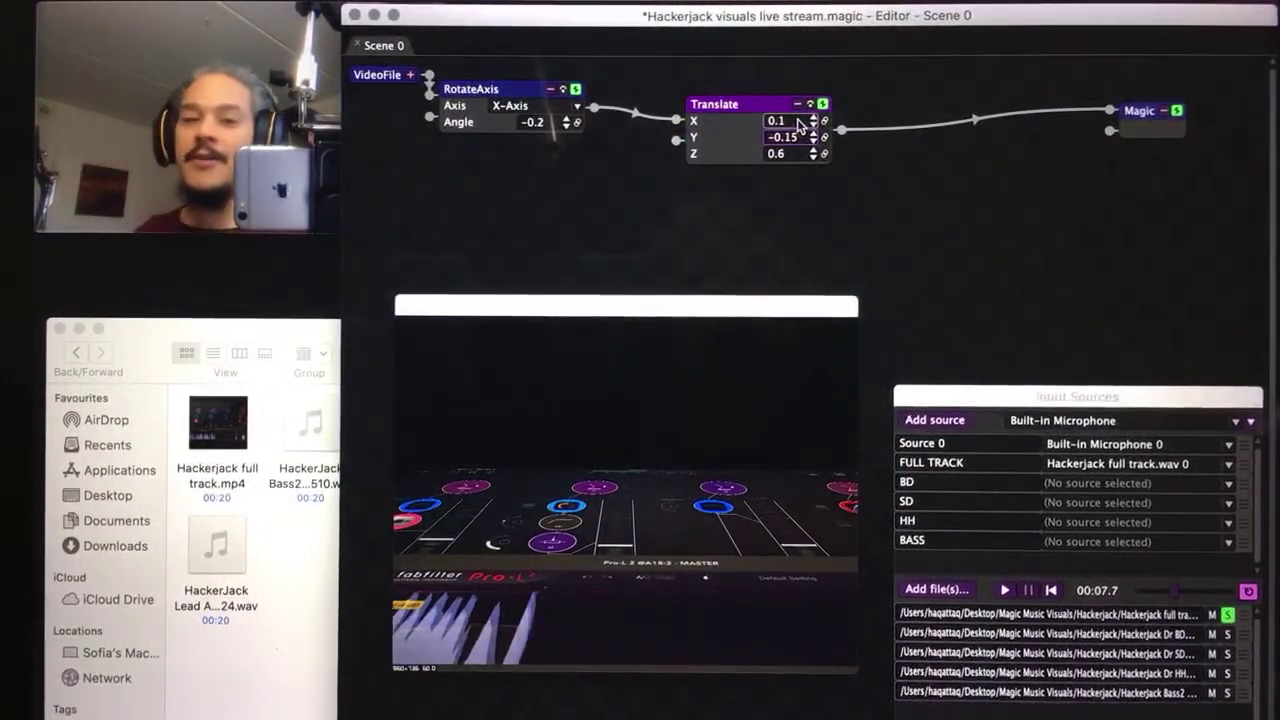
Collapse the RotateAxis module and place Translate directly beside it in the chain
left_click_drag(768, 106, 703, 100)
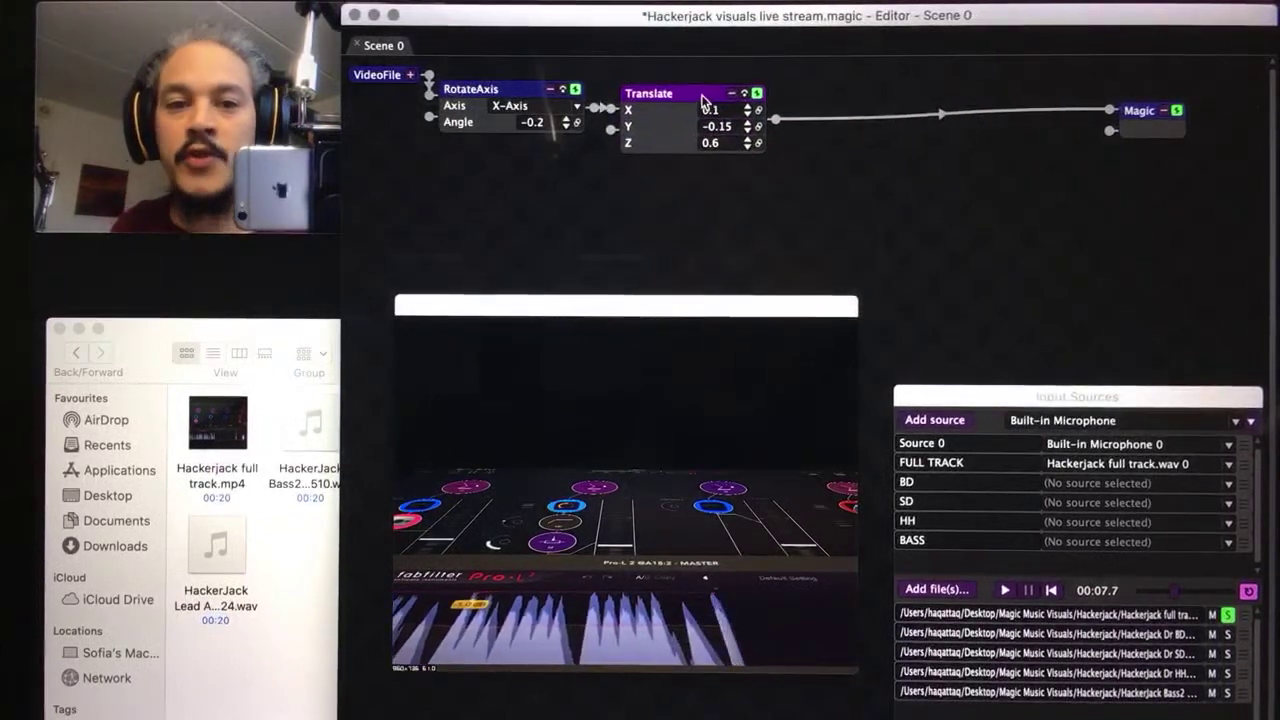
left_click(555, 89)
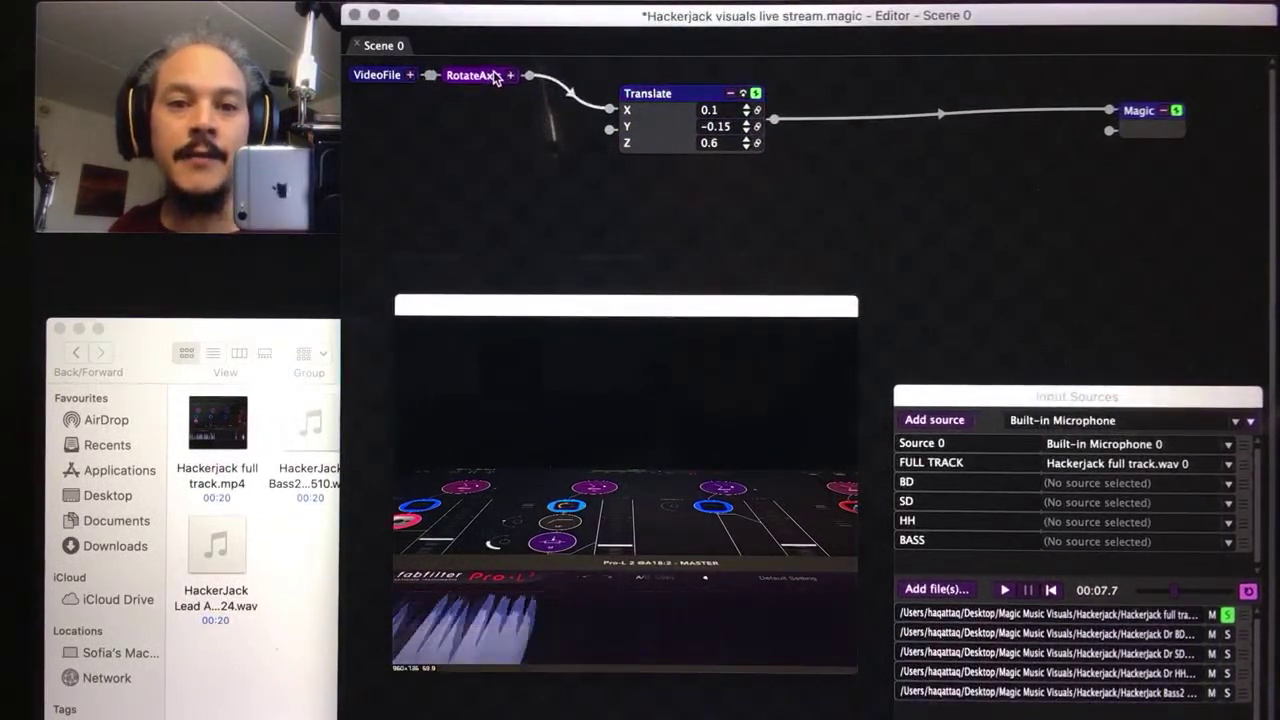
left_click_drag(645, 97, 568, 93)
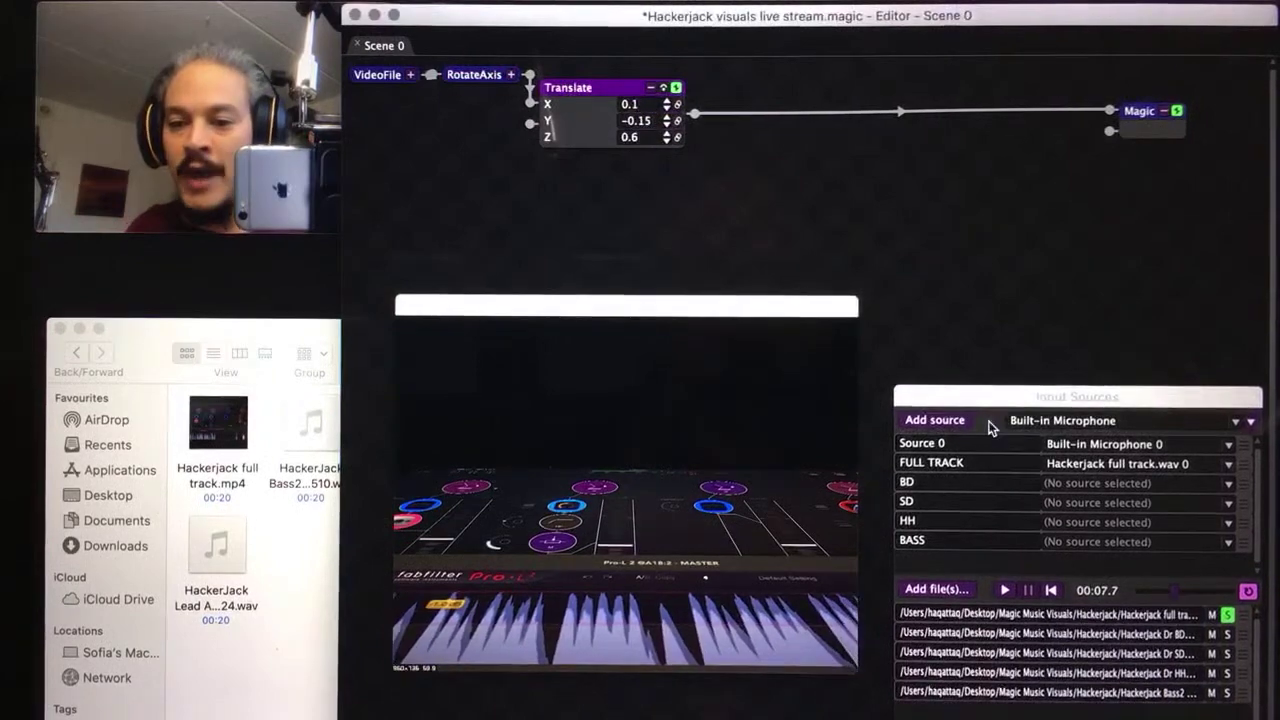
Play the full track briefly and add the file HackerJack Lead Arp1 95Bpm 210303-154524.wav to the input sources' audio files
left_click(1005, 591)
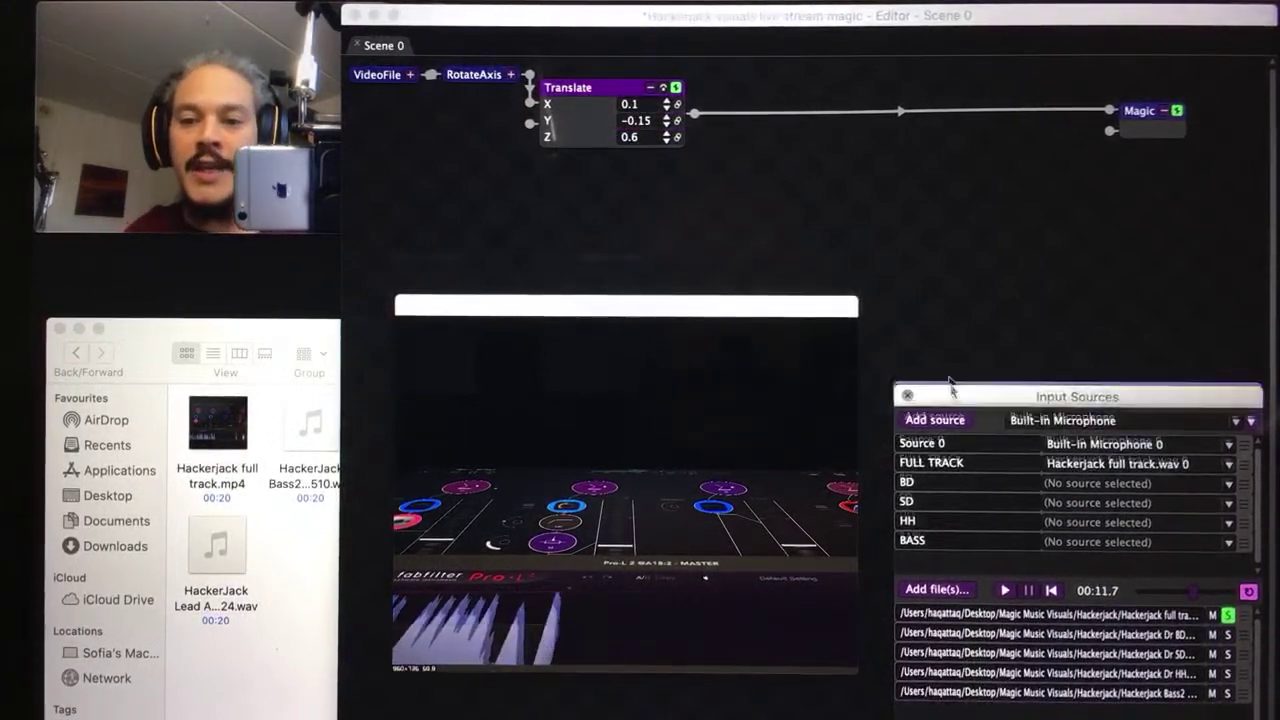
left_click_drag(951, 389, 772, 187)
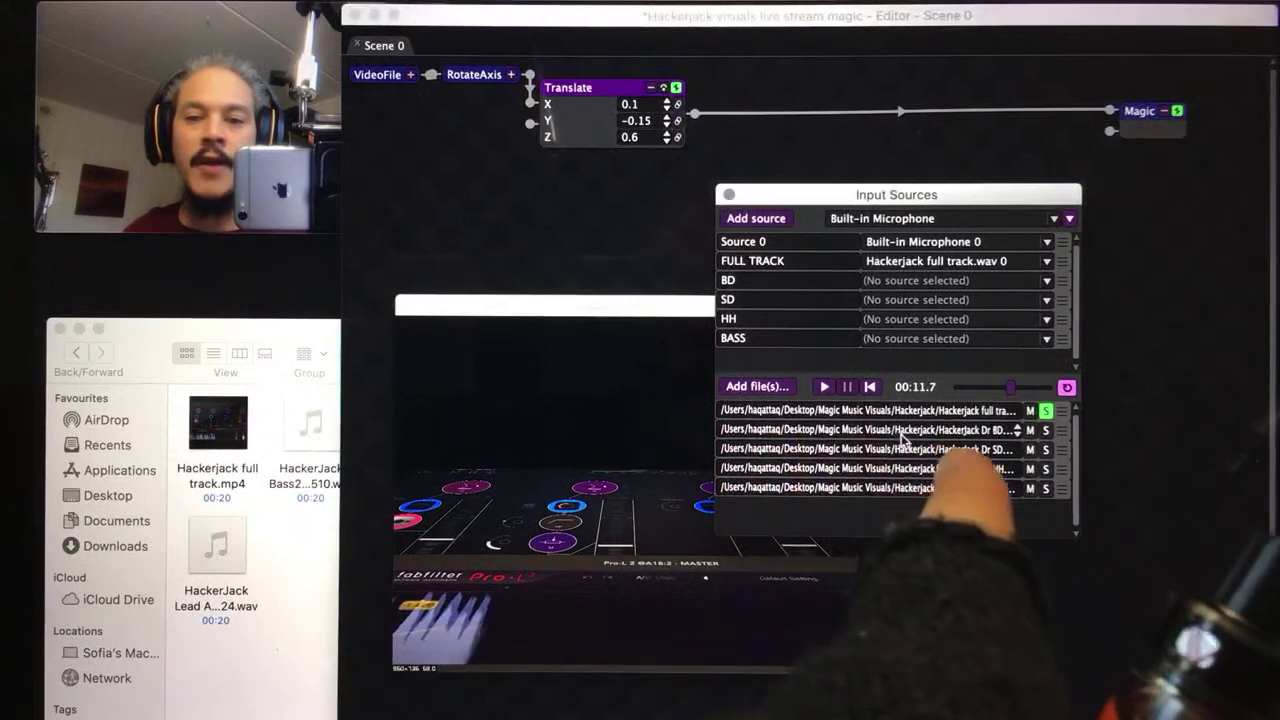
left_click(776, 392)
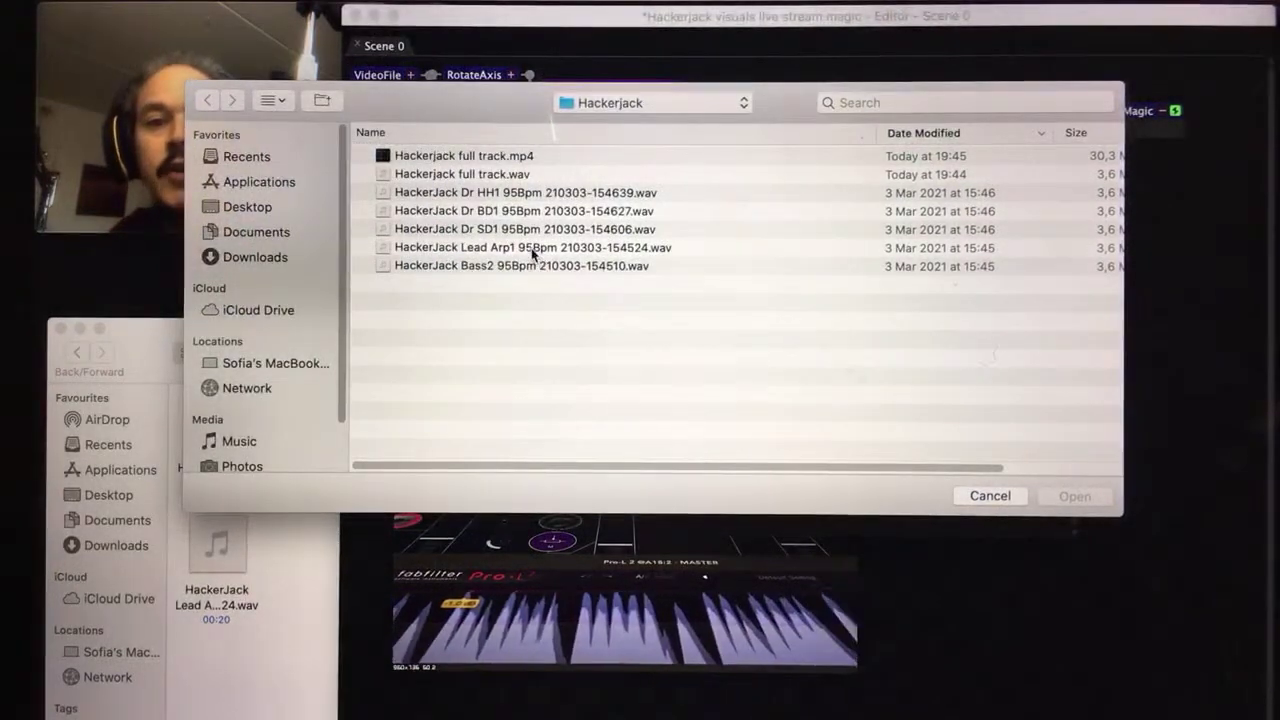
left_click(532, 250)
double_click(532, 250)
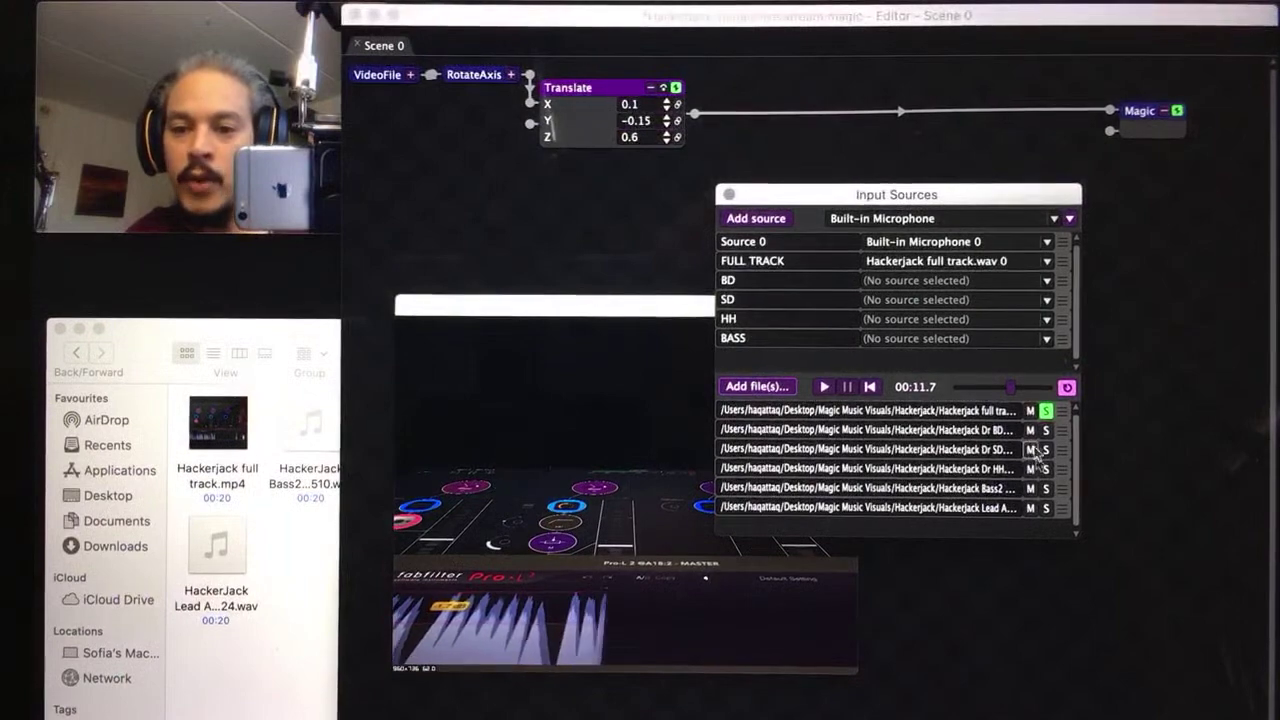
Solo the HackerJack Lead Arp1 file, play it from the start, and pause playback
left_click(1045, 508)
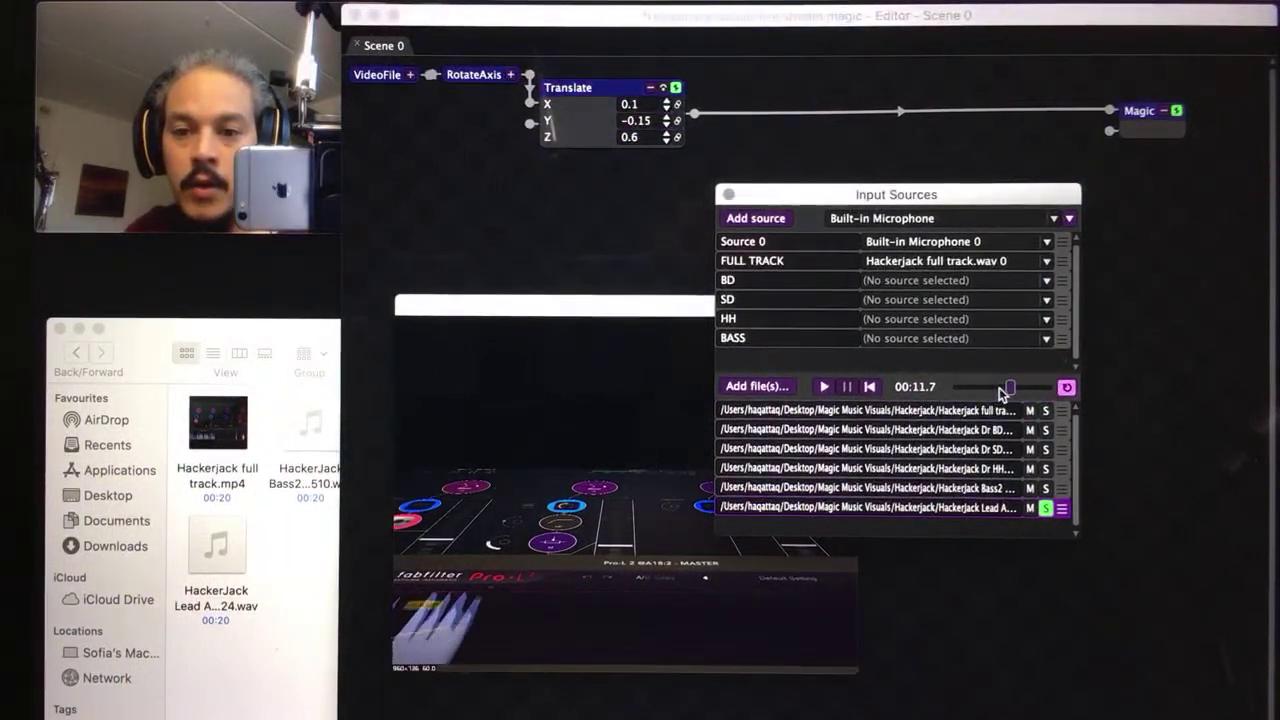
left_click(868, 387)
left_click(827, 387)
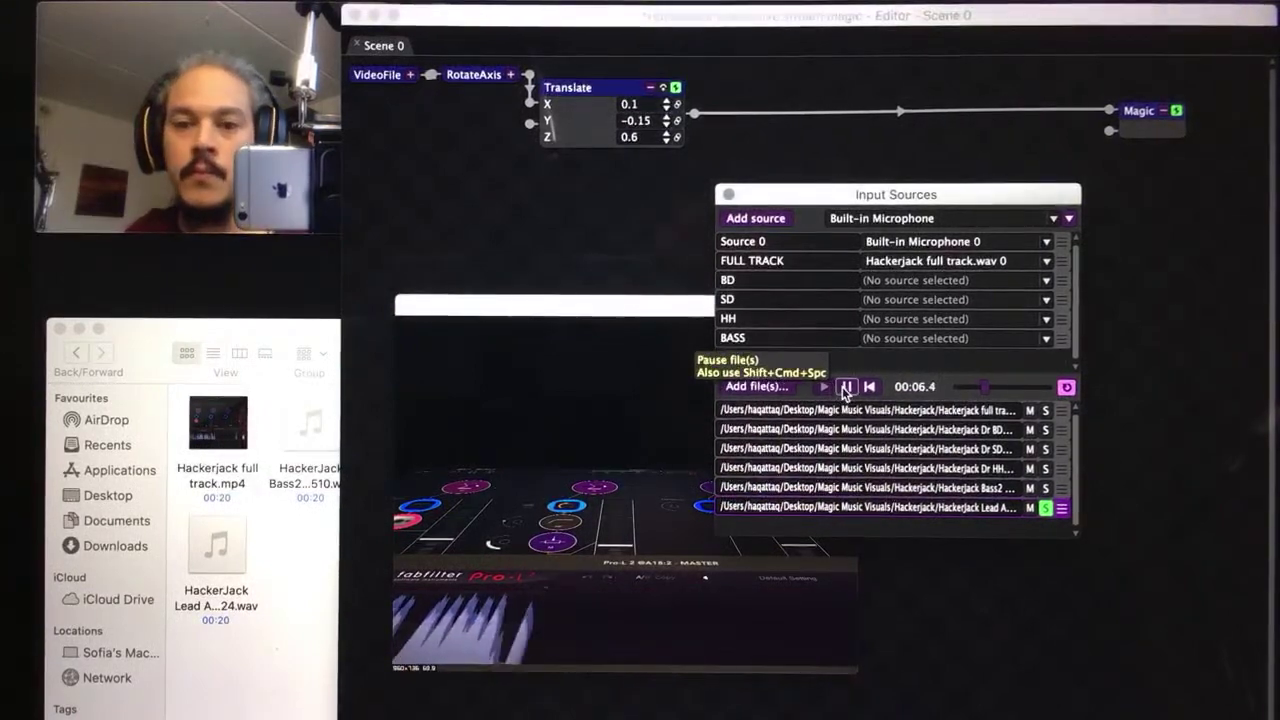
left_click(841, 389)
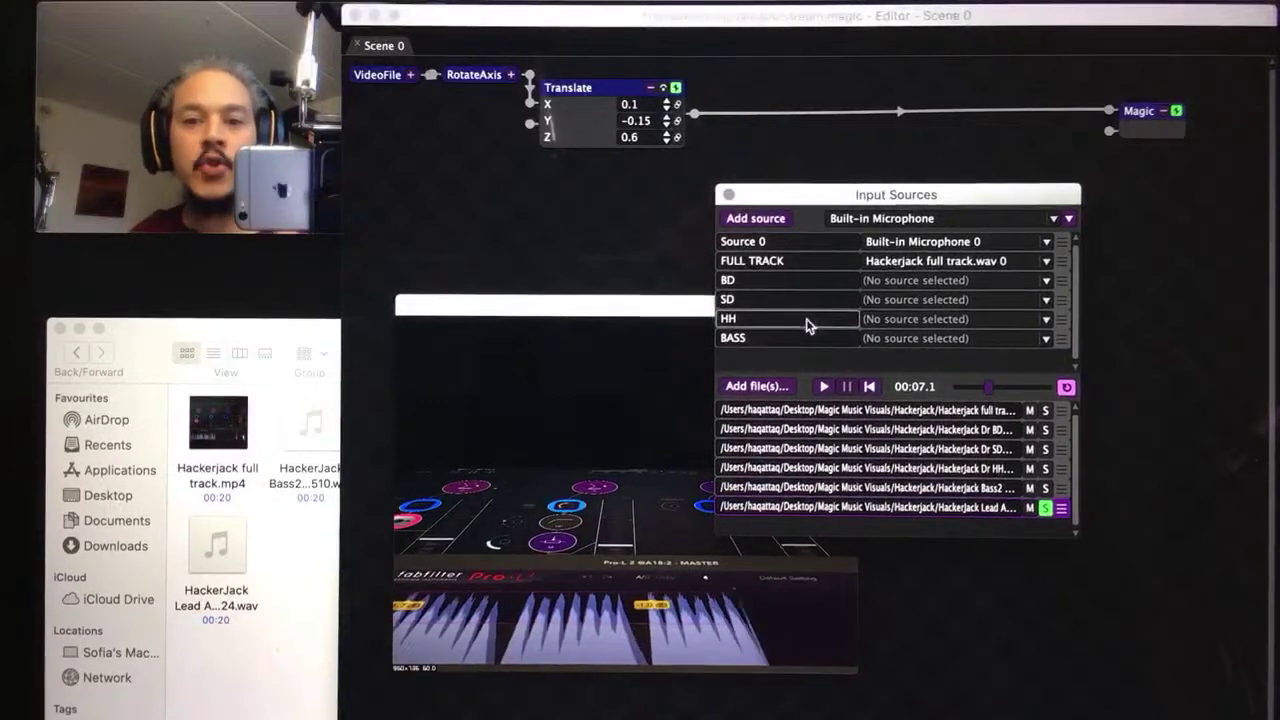
Add another input source, and assign channel 0 of the HackerJack Dr BD1 wav to BD and of the Dr SD1 wav to SD
left_click(765, 222)
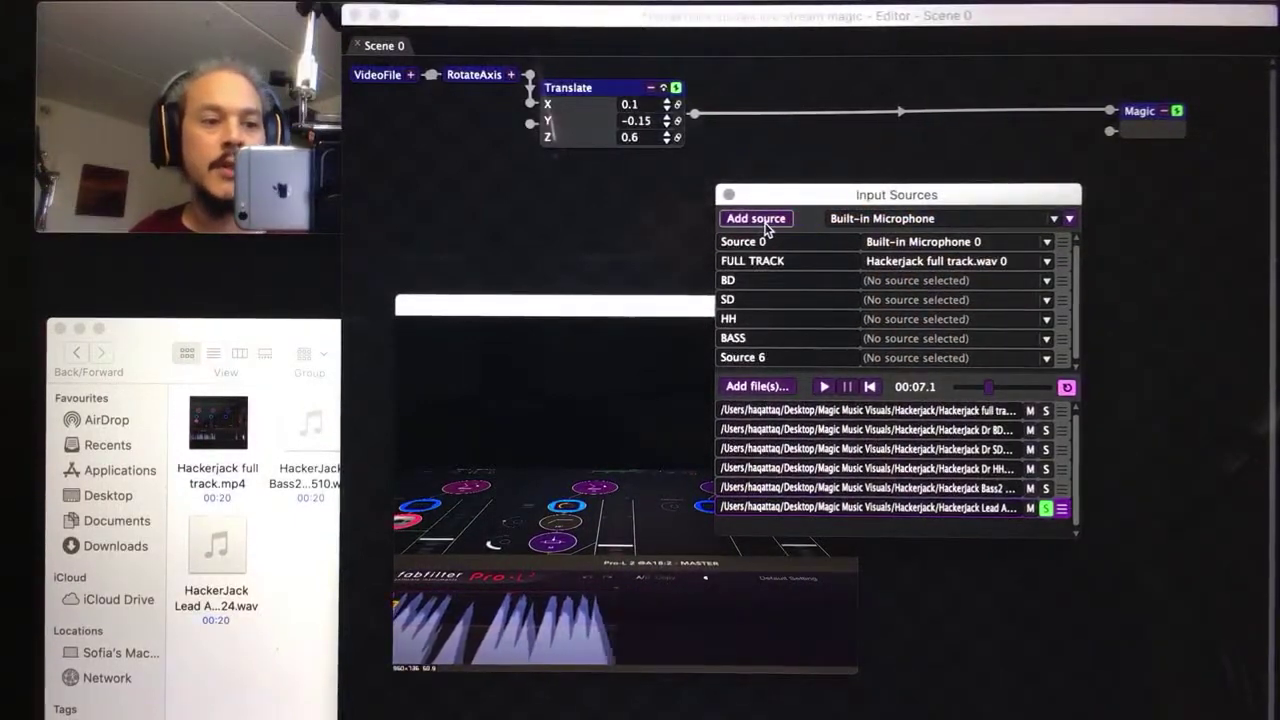
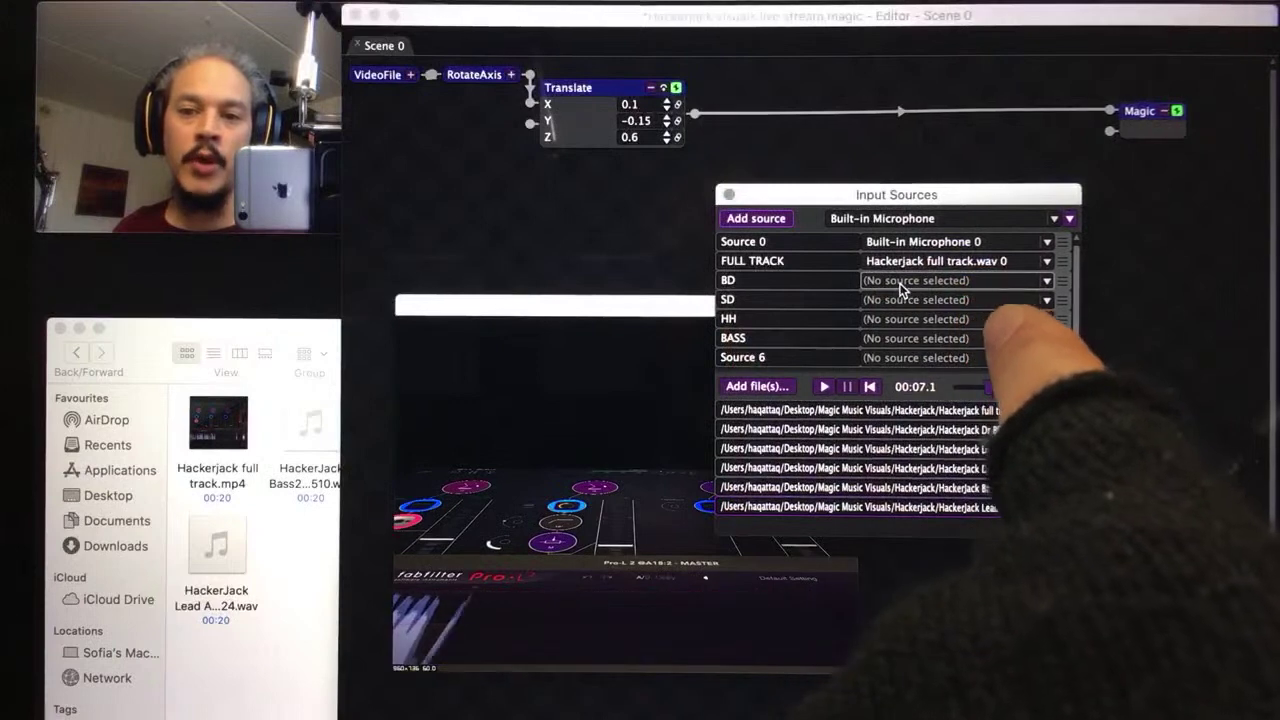
left_click(900, 283)
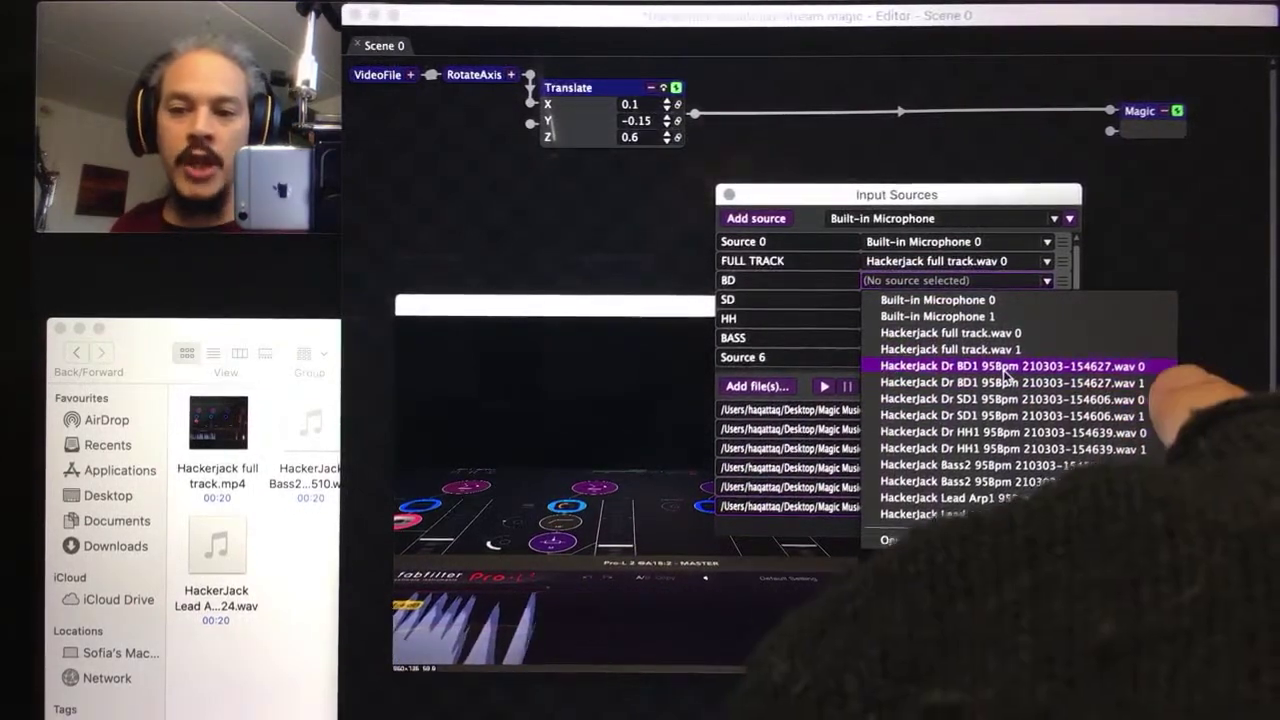
left_click(1003, 370)
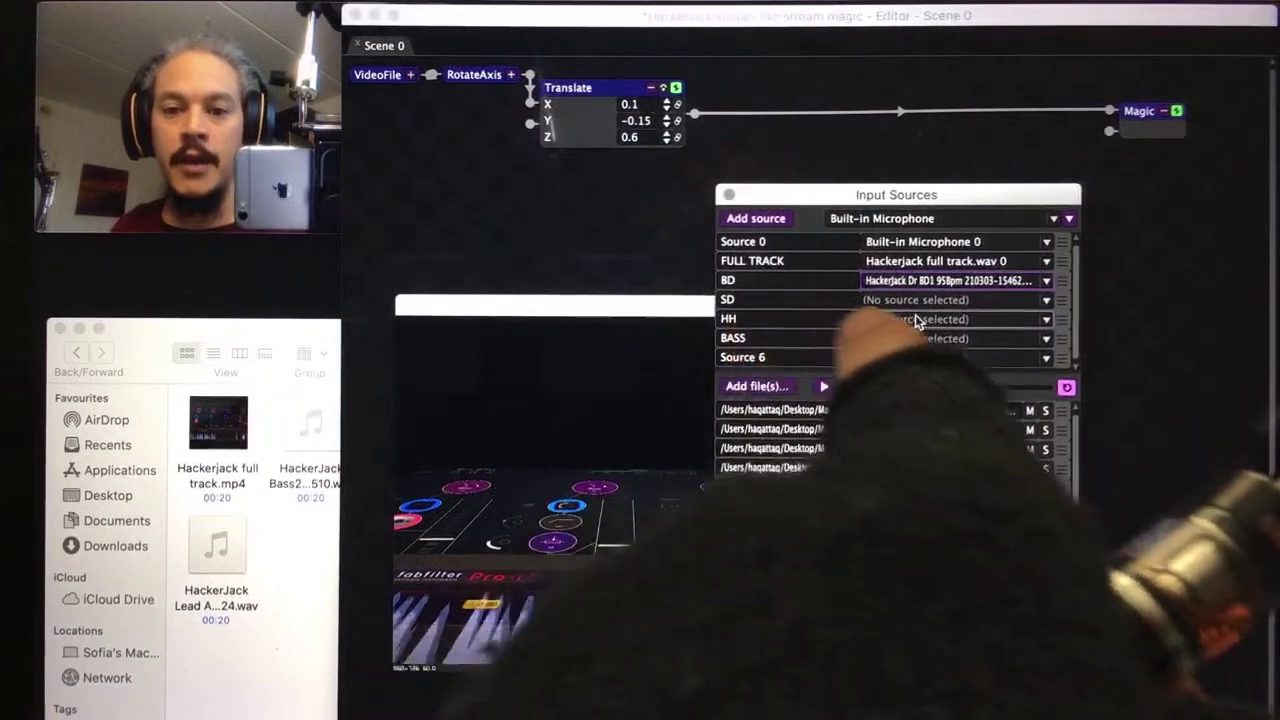
left_click(925, 301)
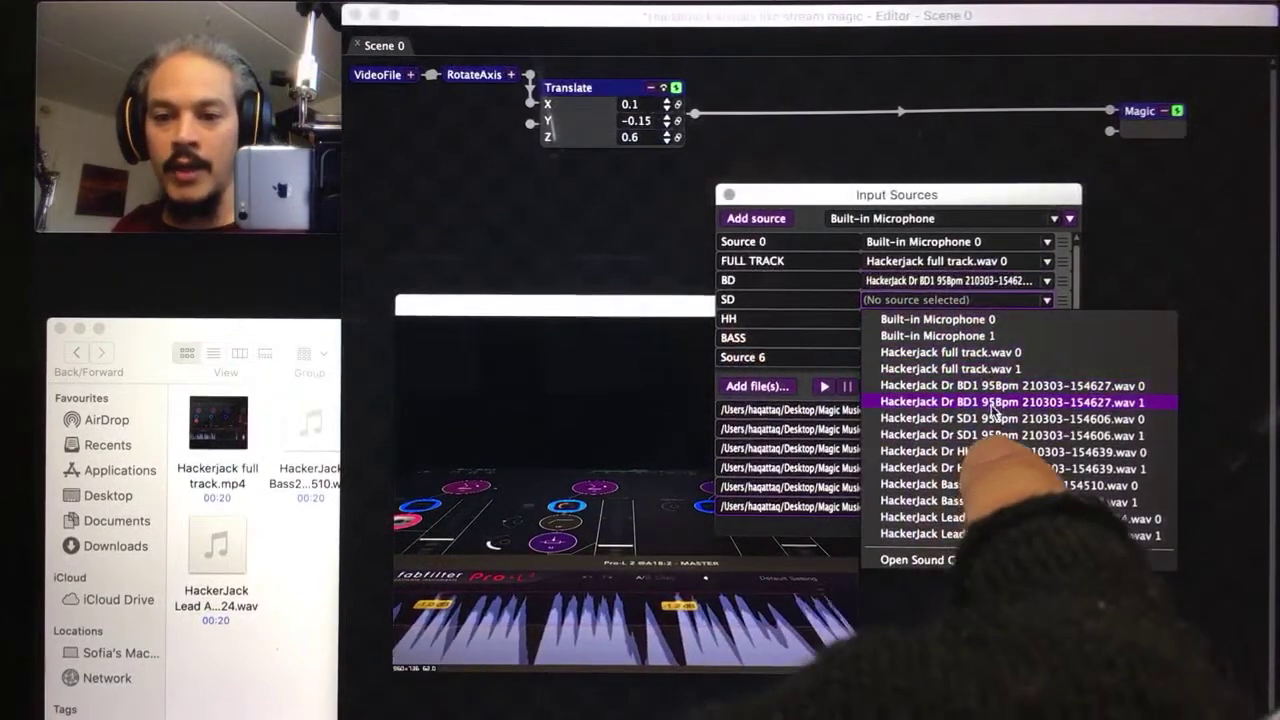
left_click(990, 418)
Assign channel 0 of the HackerJack Dr HH1 wav to the HH source and of the Bass2 wav to the BASS source
left_click(905, 319)
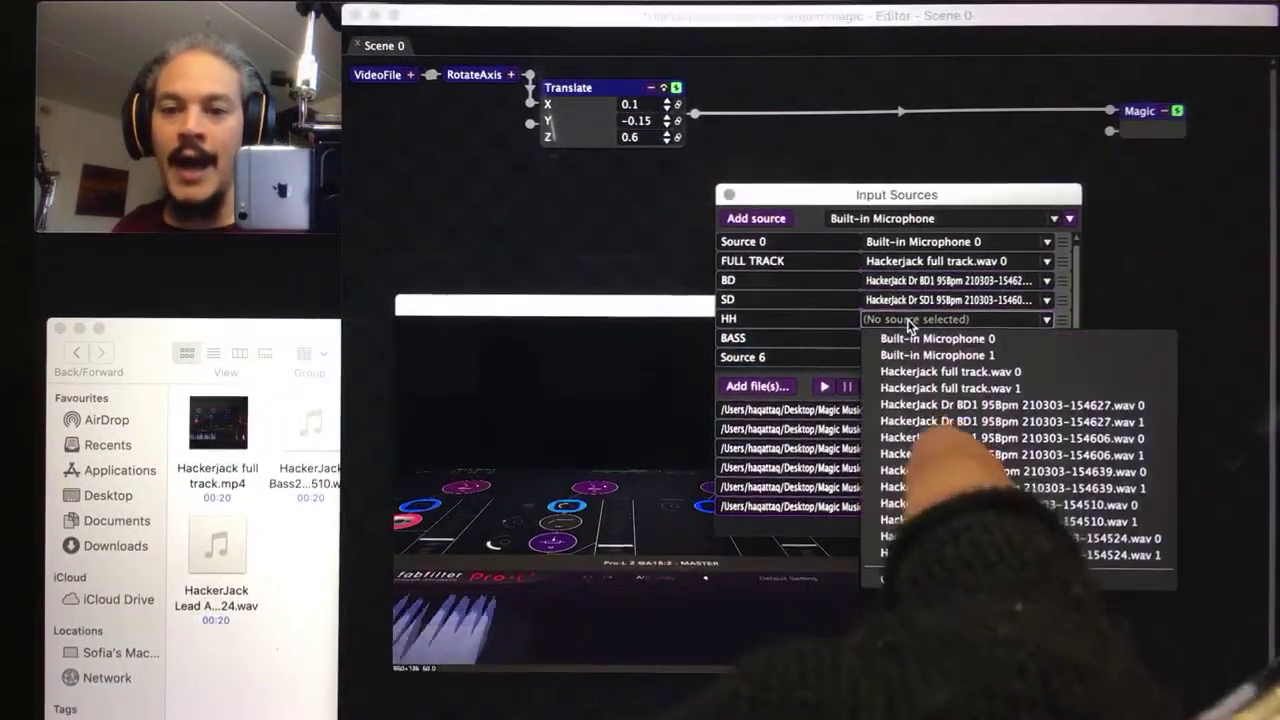
left_click(985, 471)
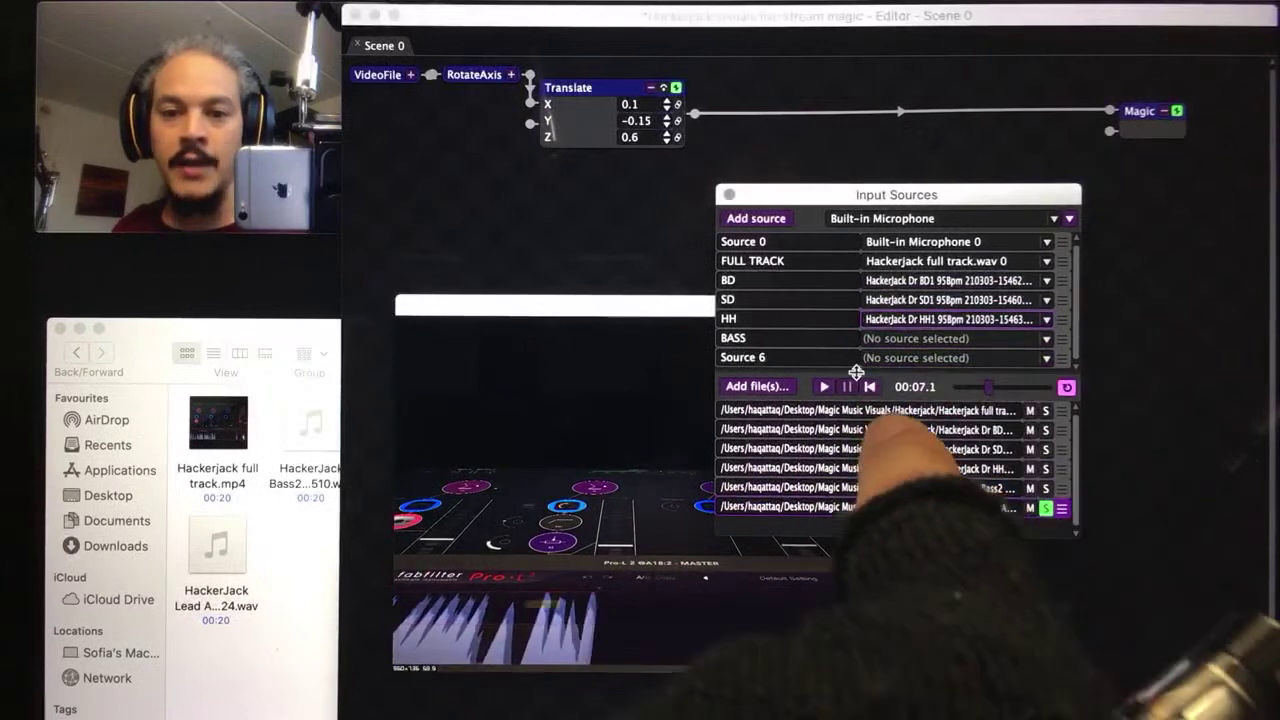
left_click(914, 341)
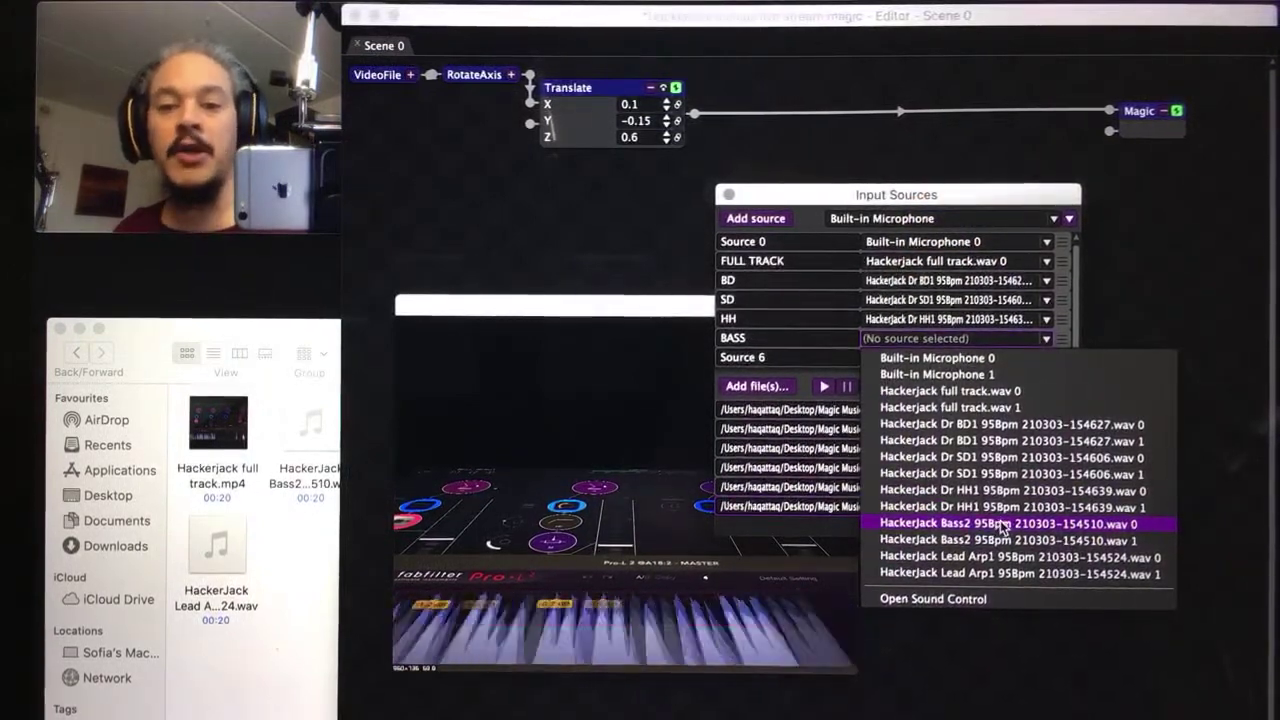
left_click(1003, 524)
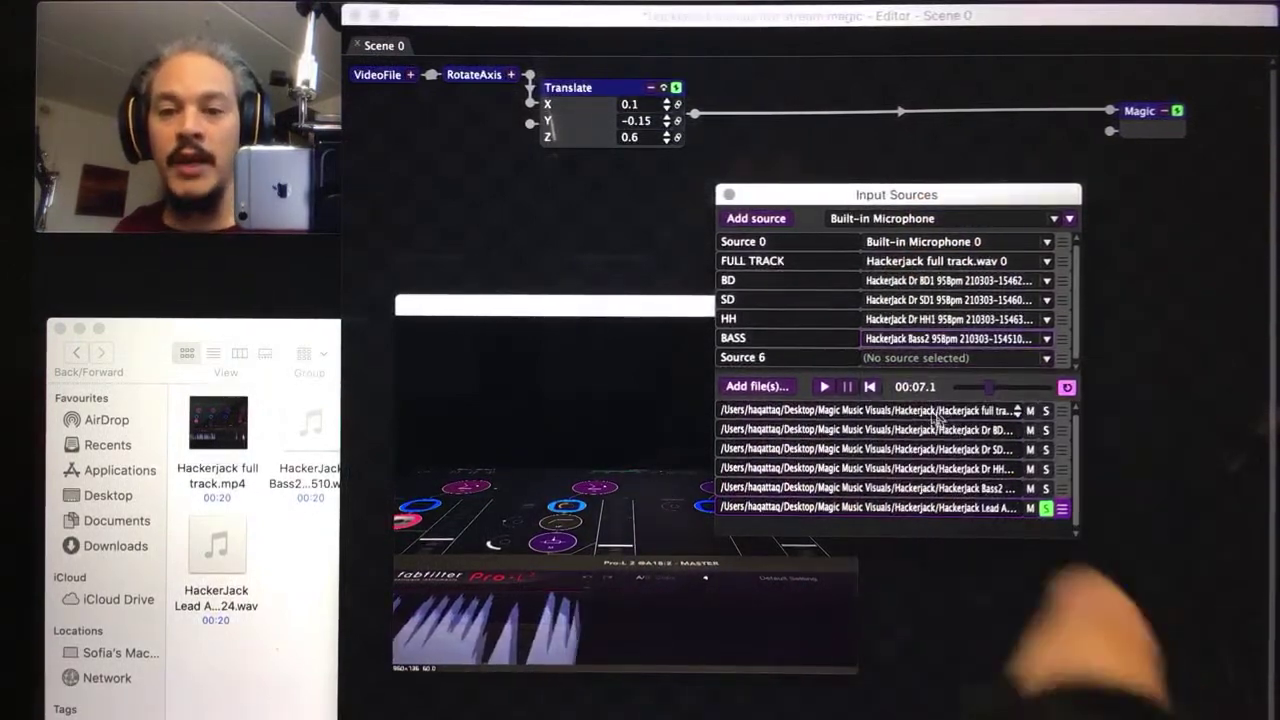
Rename the input source Source 6 as ARP
left_click(838, 358)
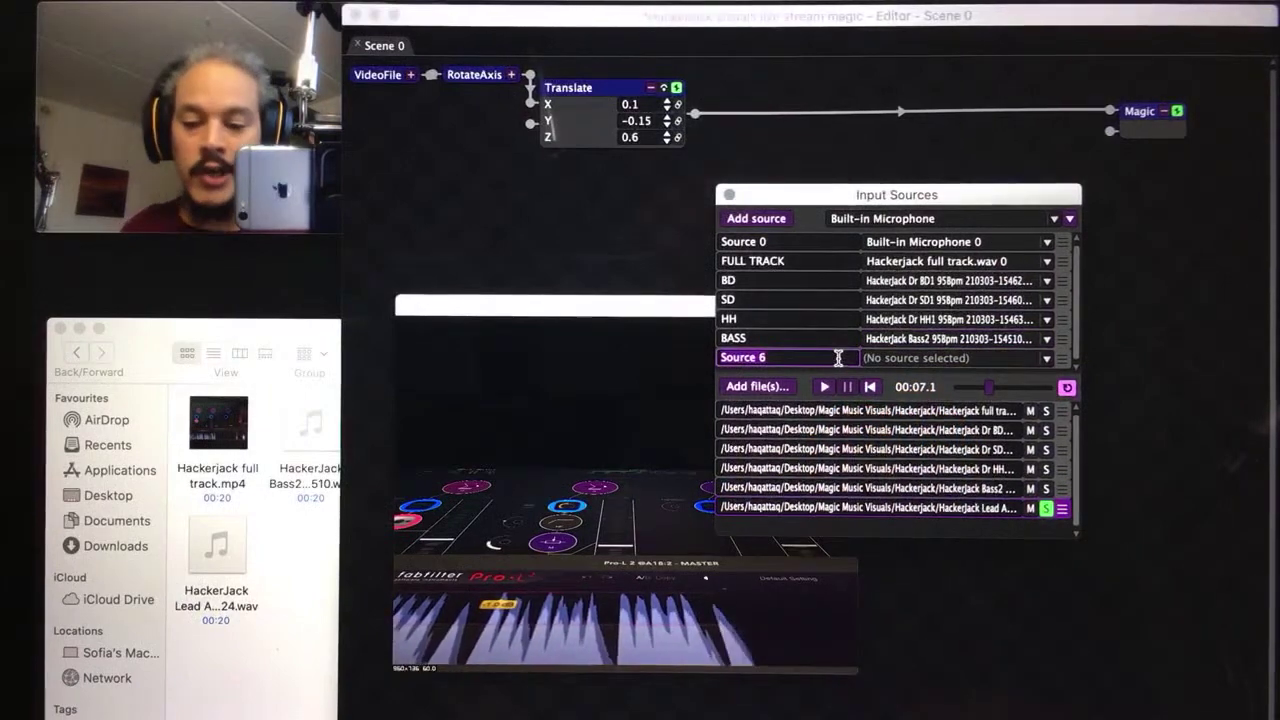
key("BackSpace")
key("BackSpace")
key("BackSpace")
key("BackSpace")
key("BackSpace")
key("BackSpace")
key("BackSpace")
key("BackSpace")
type("ARP")
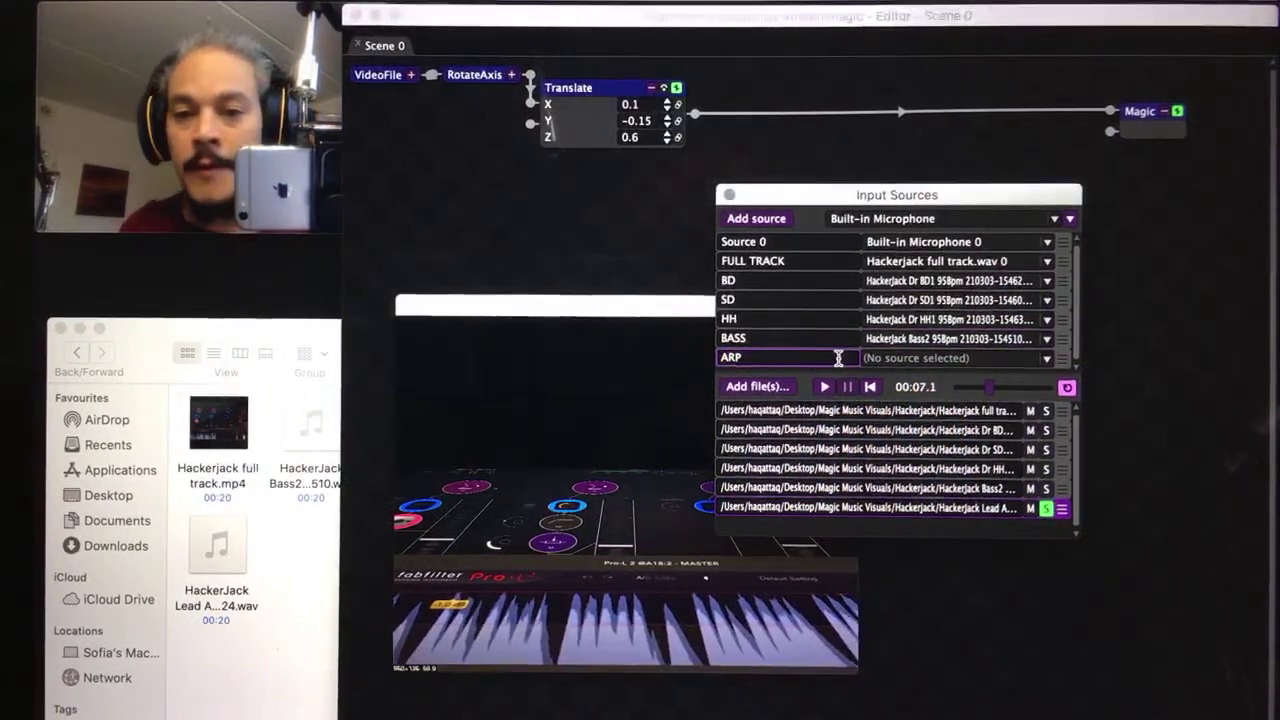
Assign the HackerJack Lead Arp1 wav to the ARP source, and solo the Hackerjack full track file instead of the Lead Arp1 file
left_click(876, 360)
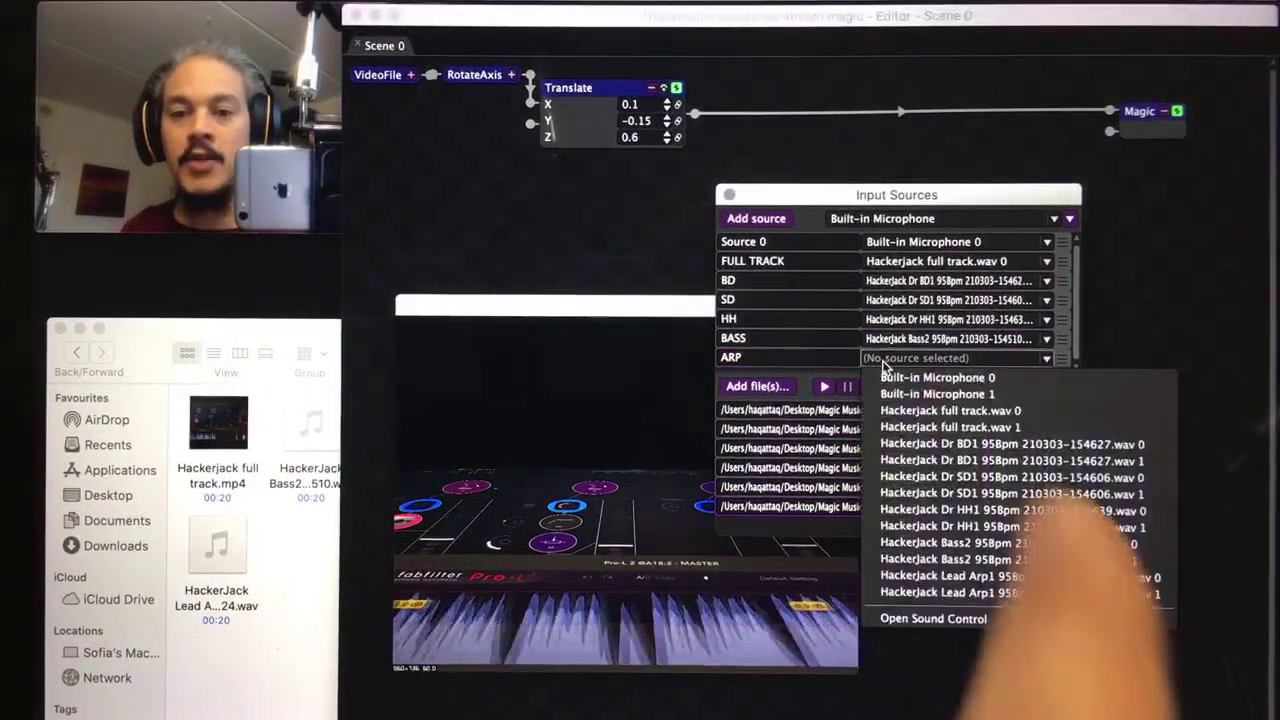
left_click(968, 593)
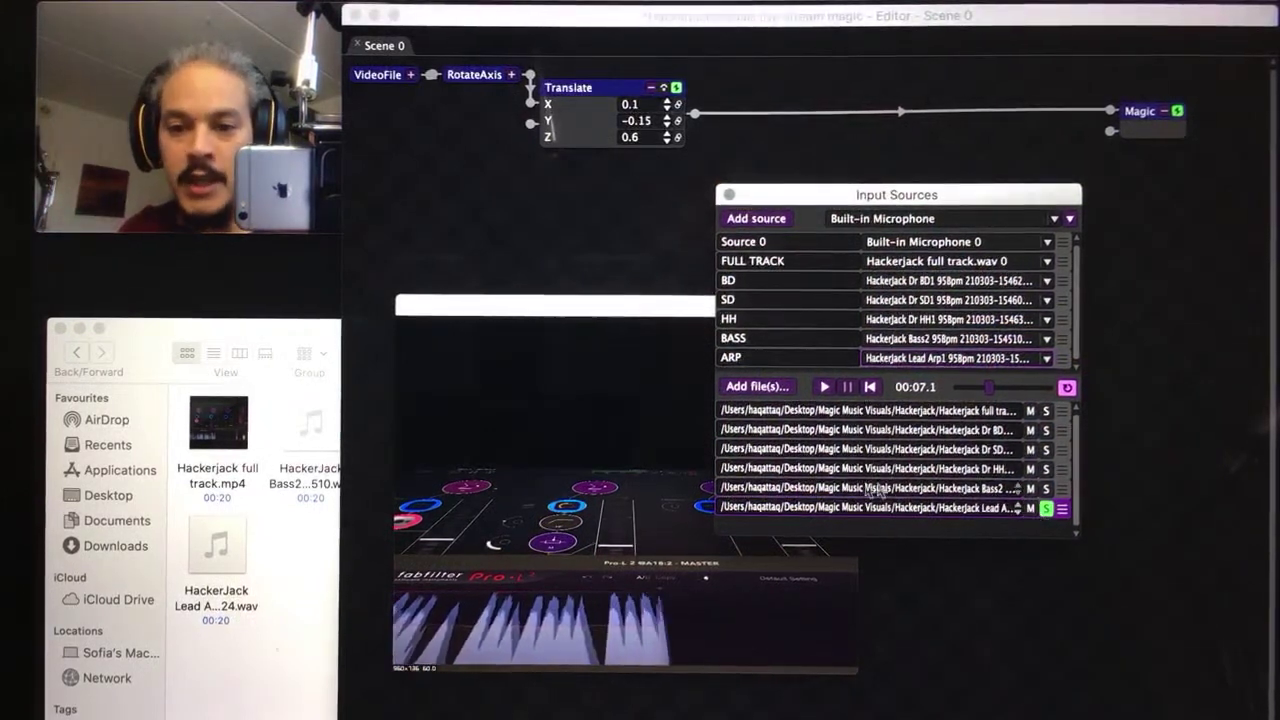
left_click(1045, 411)
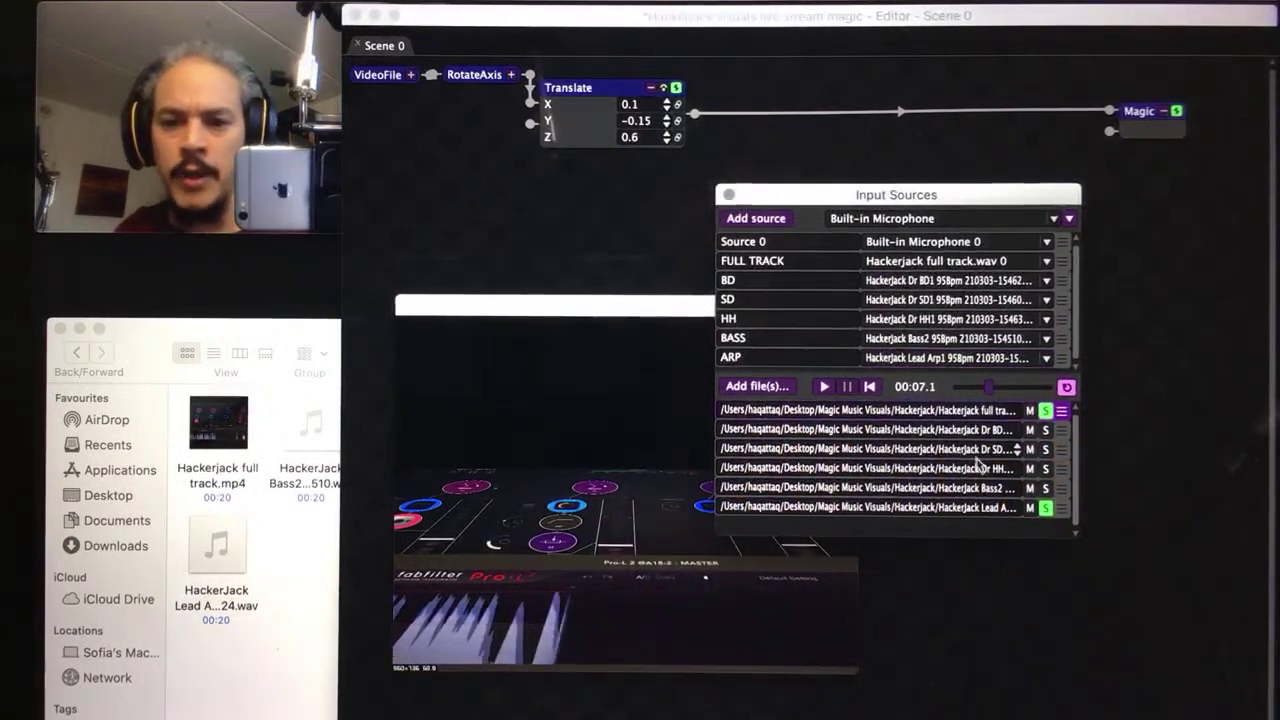
left_click(1045, 508)
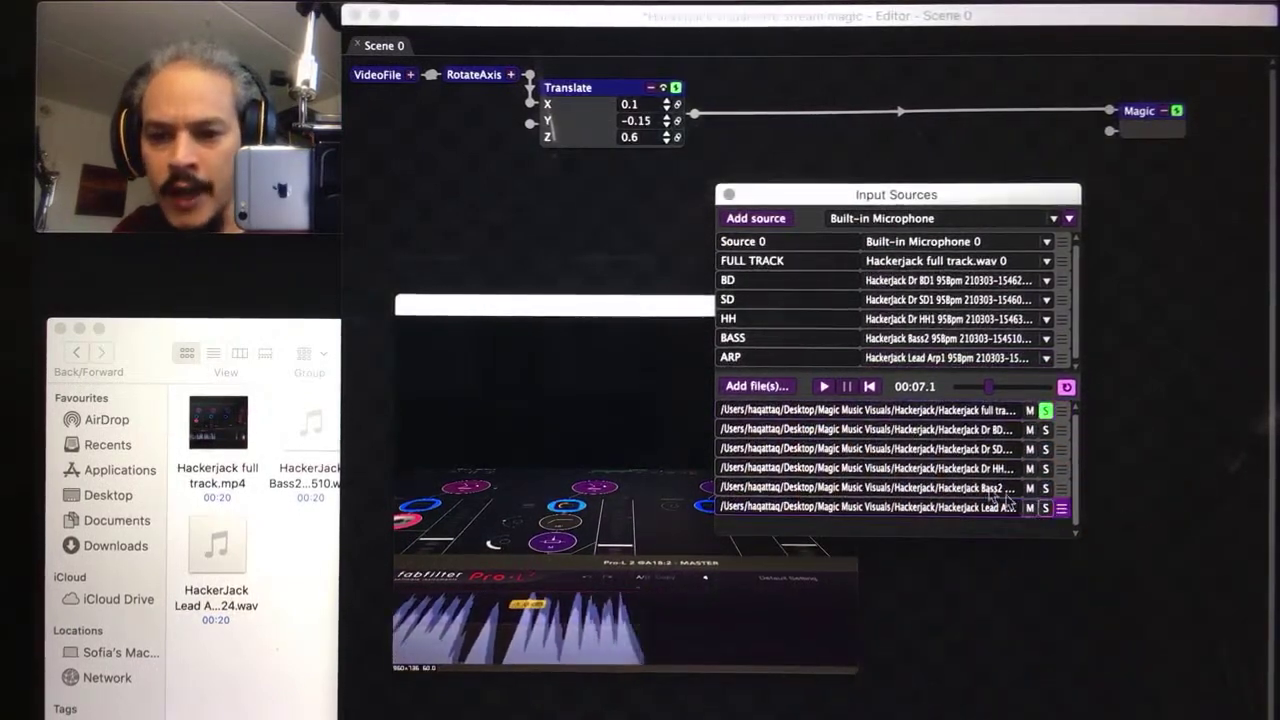
Play the full track with and without the Lead Arp1 file soloed alongside it, and return playback to the start
left_click(824, 390)
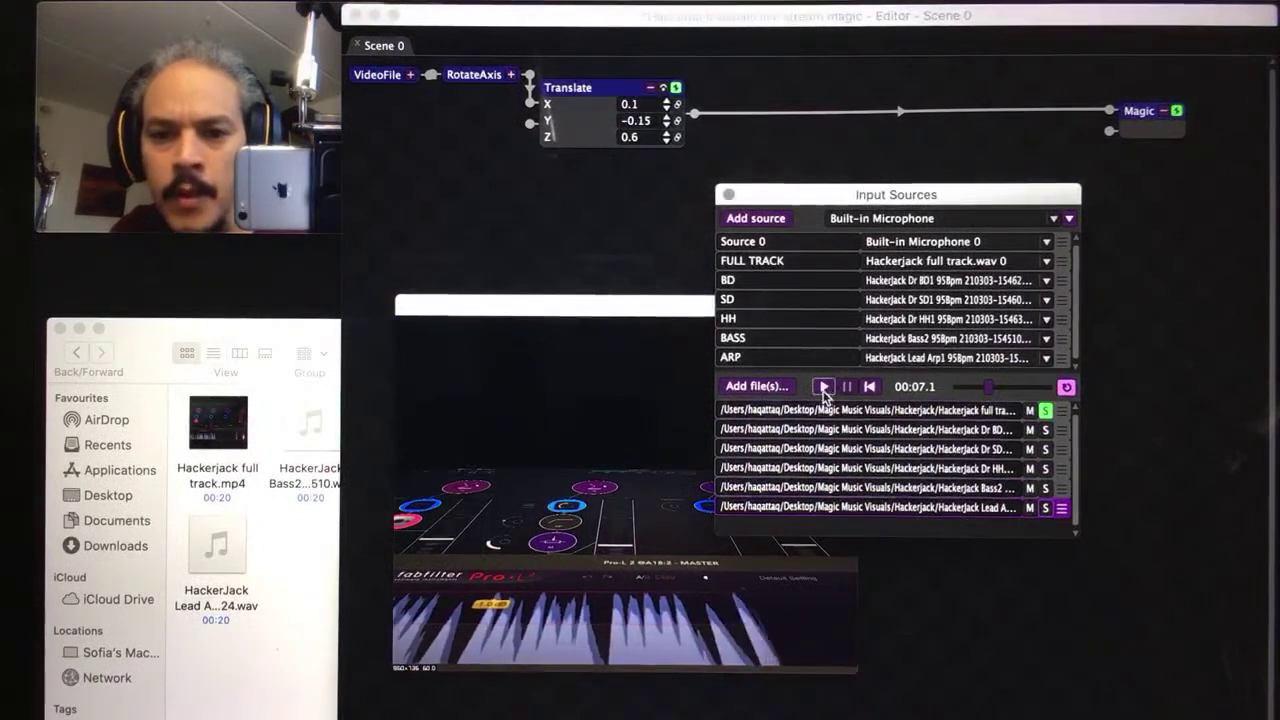
left_click(1045, 508)
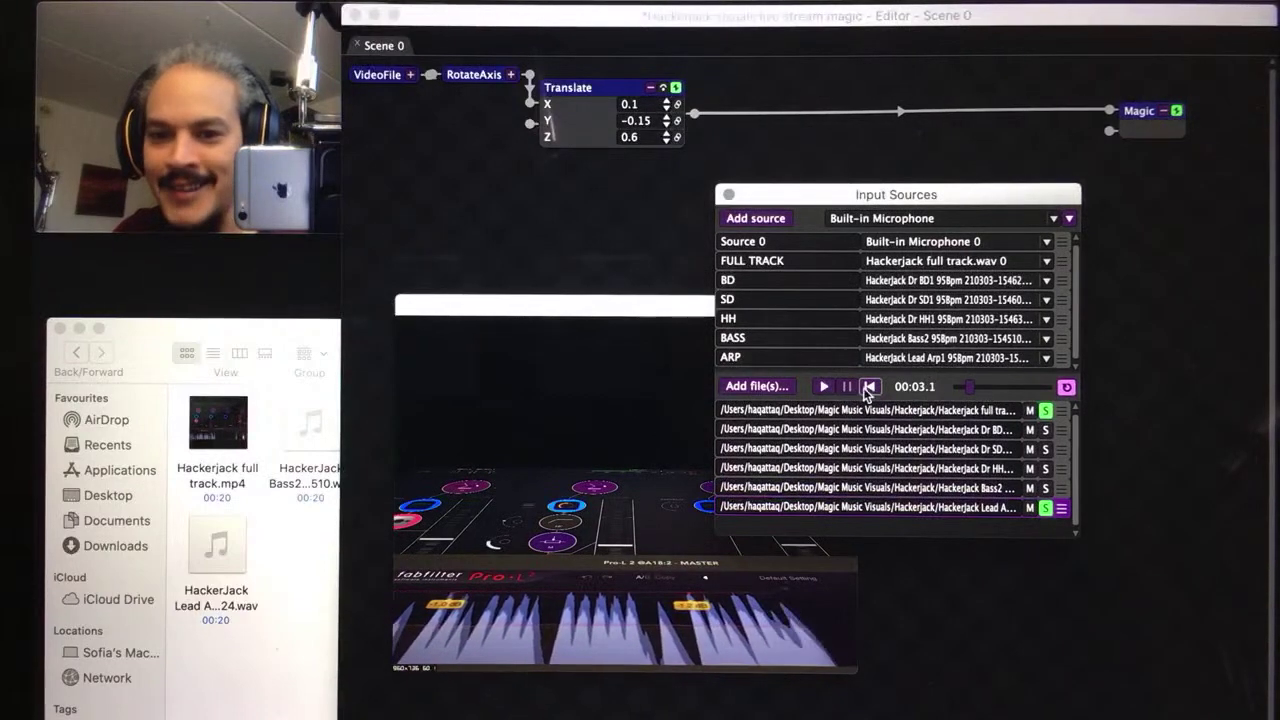
left_click(867, 389)
left_click(826, 388)
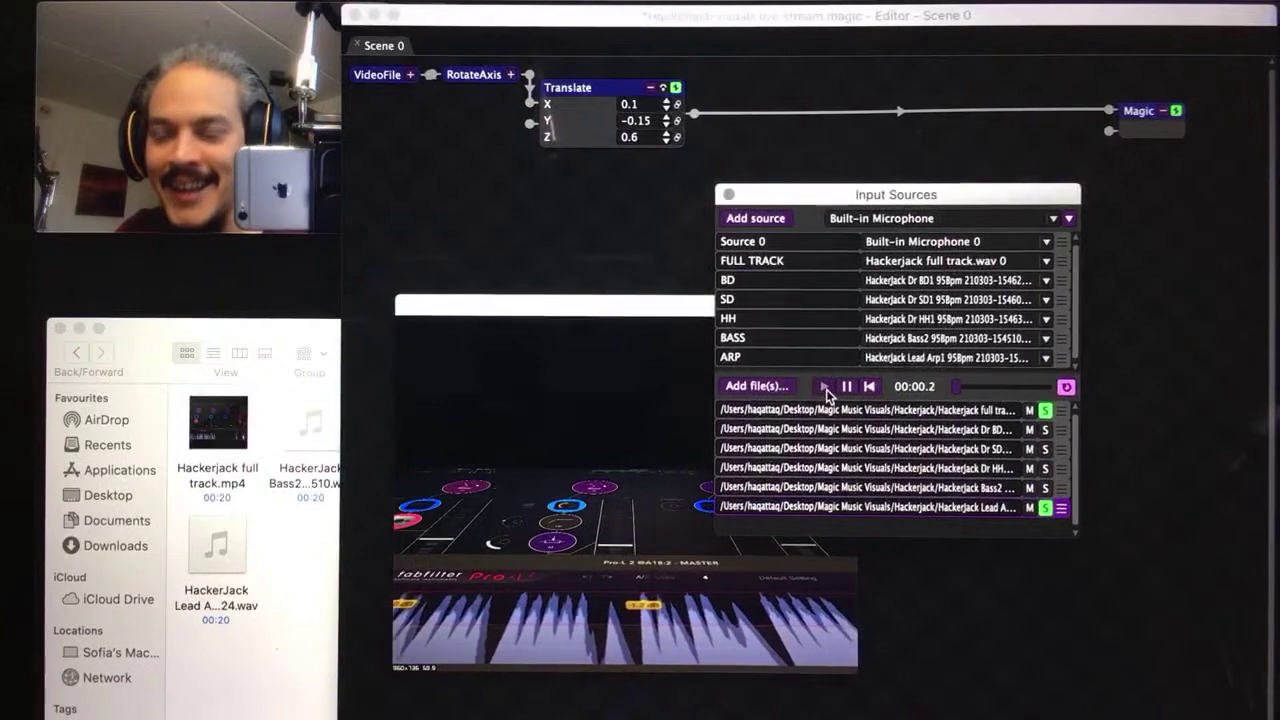
left_click(846, 387)
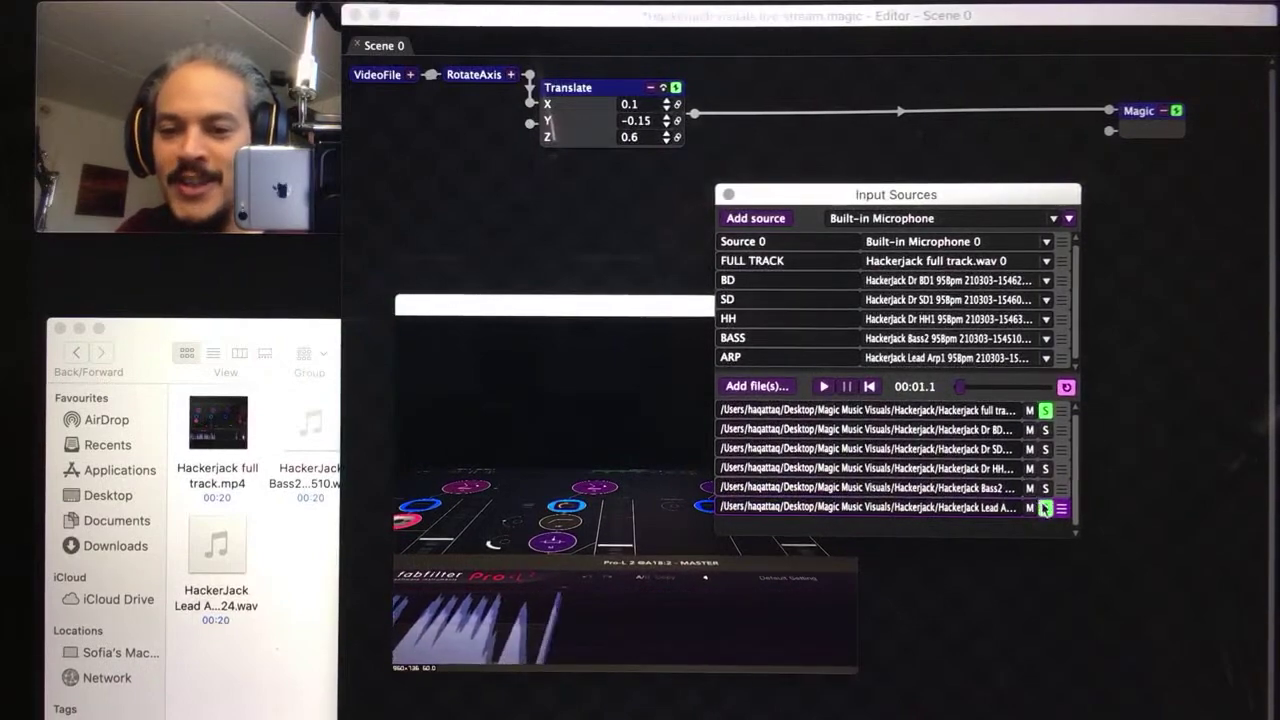
left_click(826, 387)
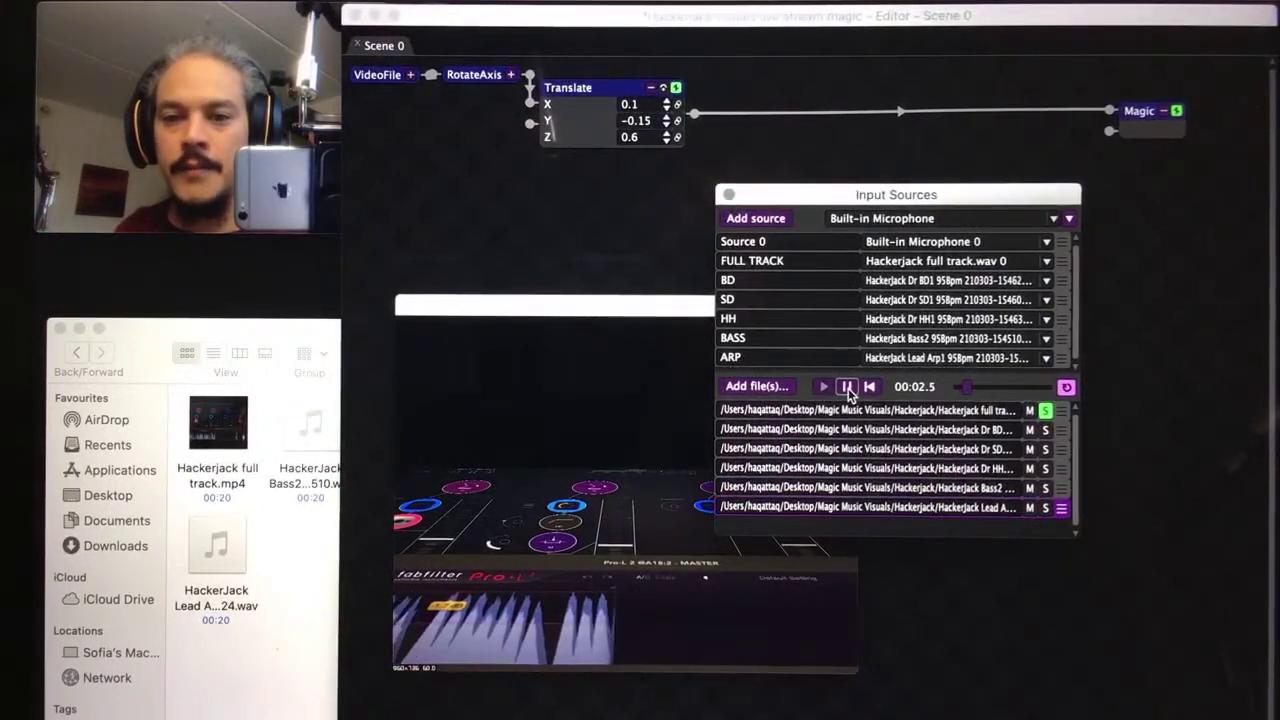
left_click(847, 388)
left_click(868, 387)
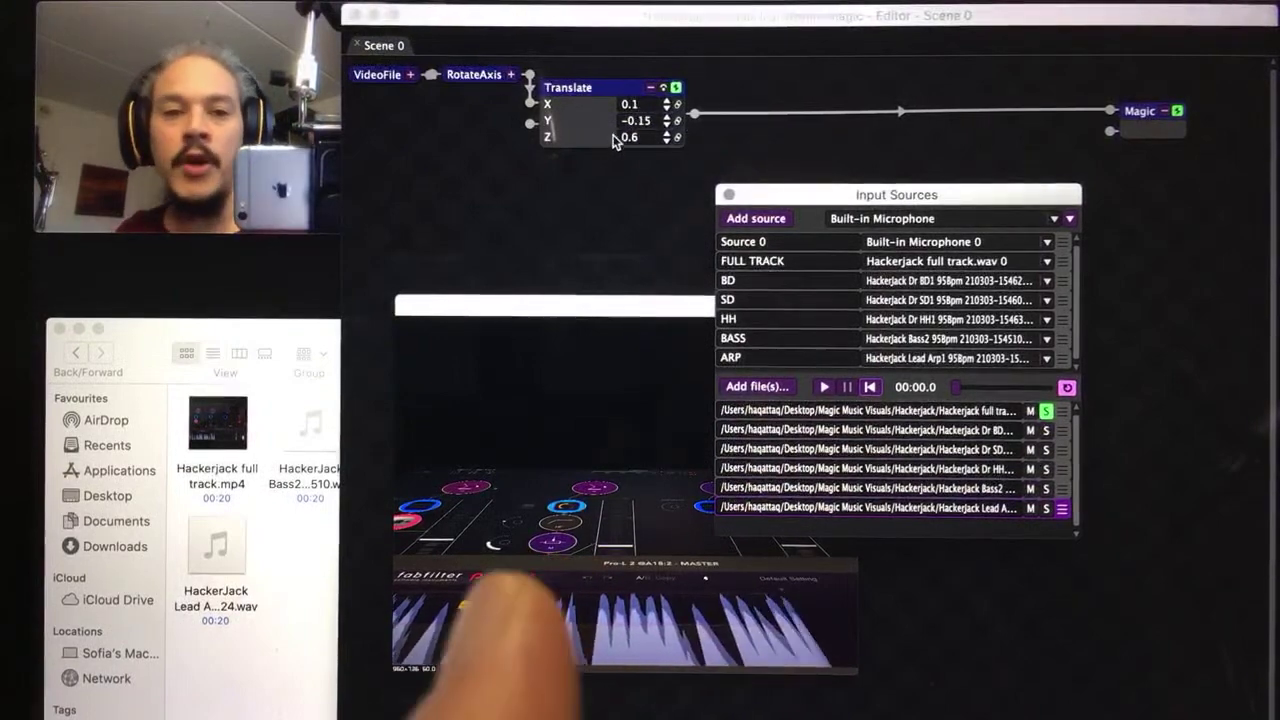
Set the Translate module's Z value to 0.7, and link Z to the volume of the BD input source
left_click_drag(649, 137, 649, 143)
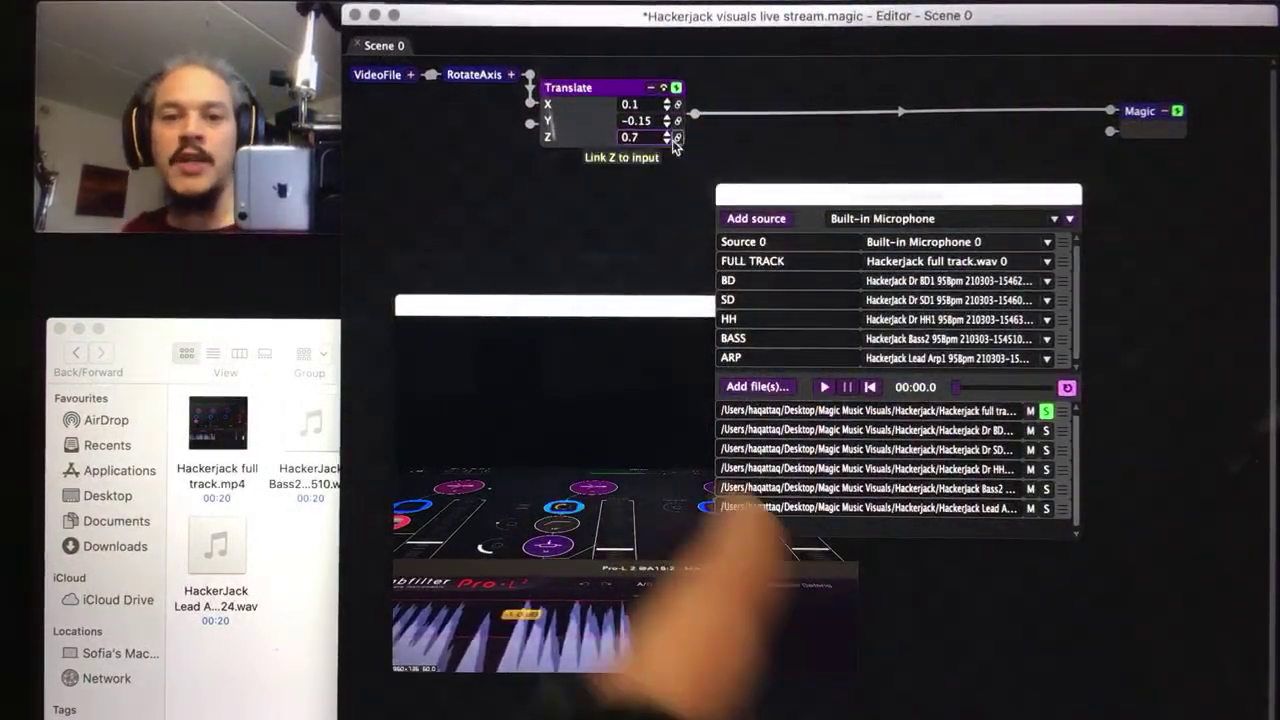
left_click(678, 137)
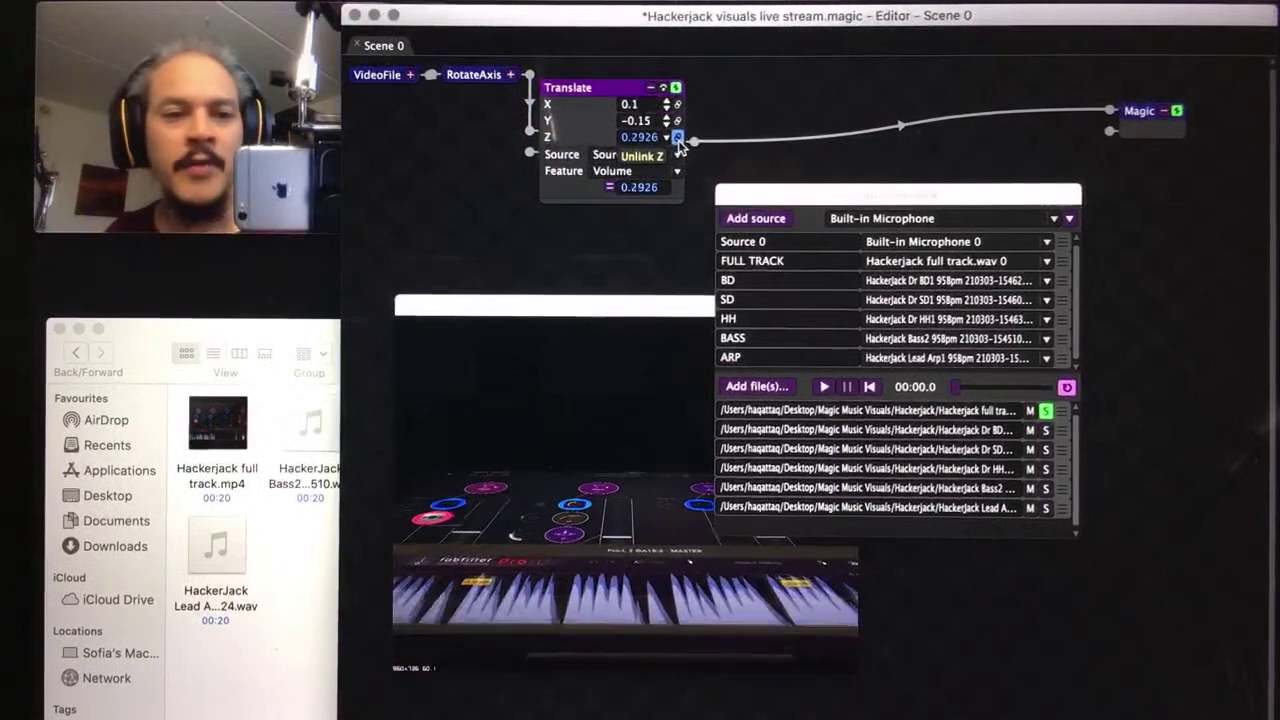
left_click(678, 139)
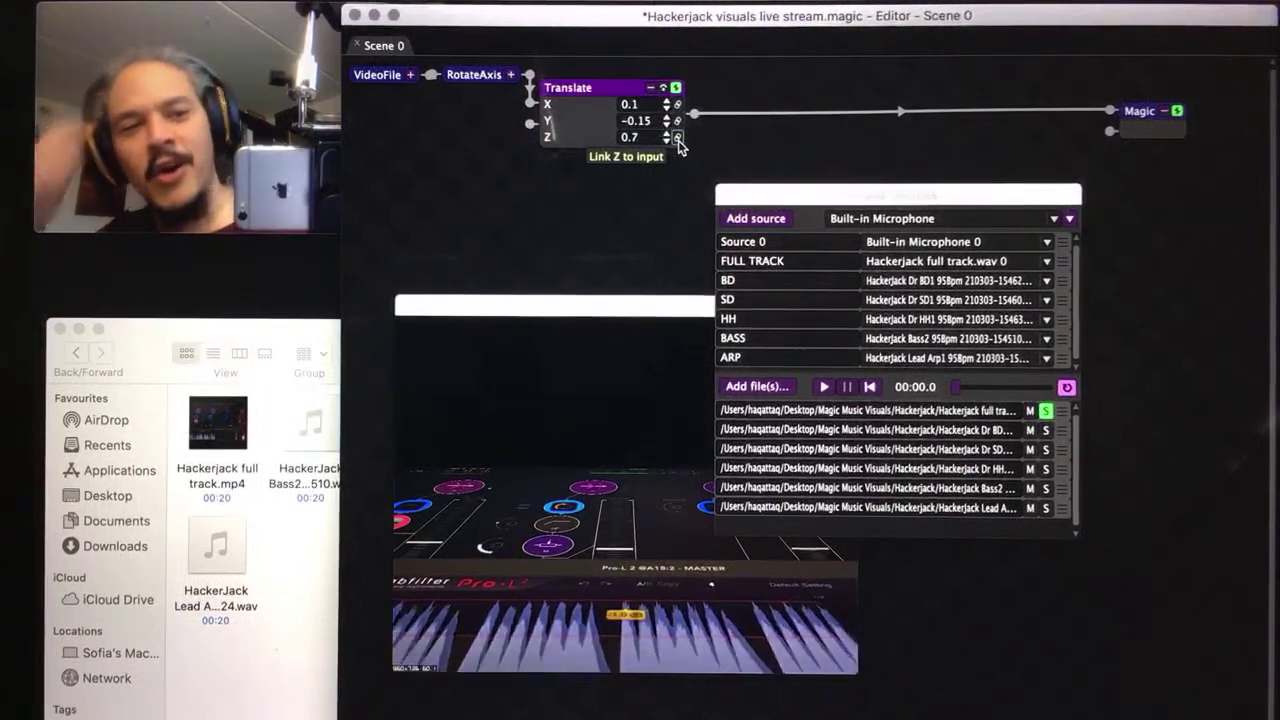
left_click(678, 138)
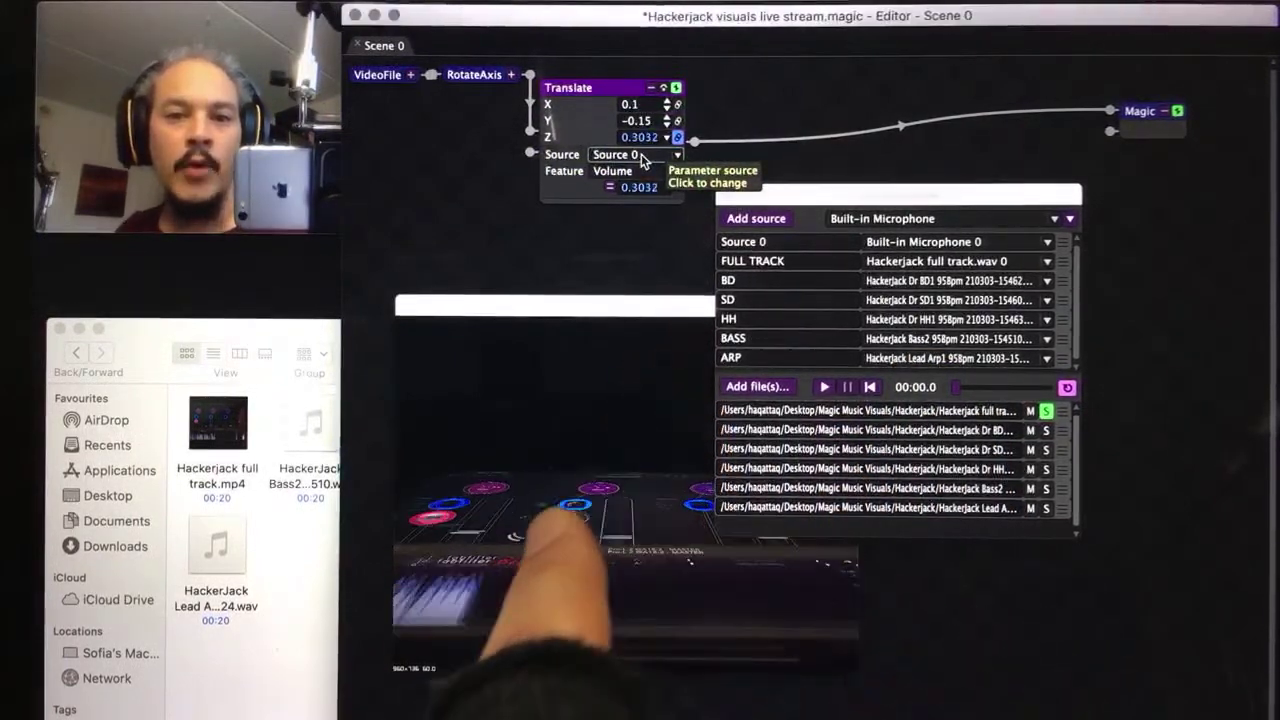
left_click(642, 158)
left_click(639, 205)
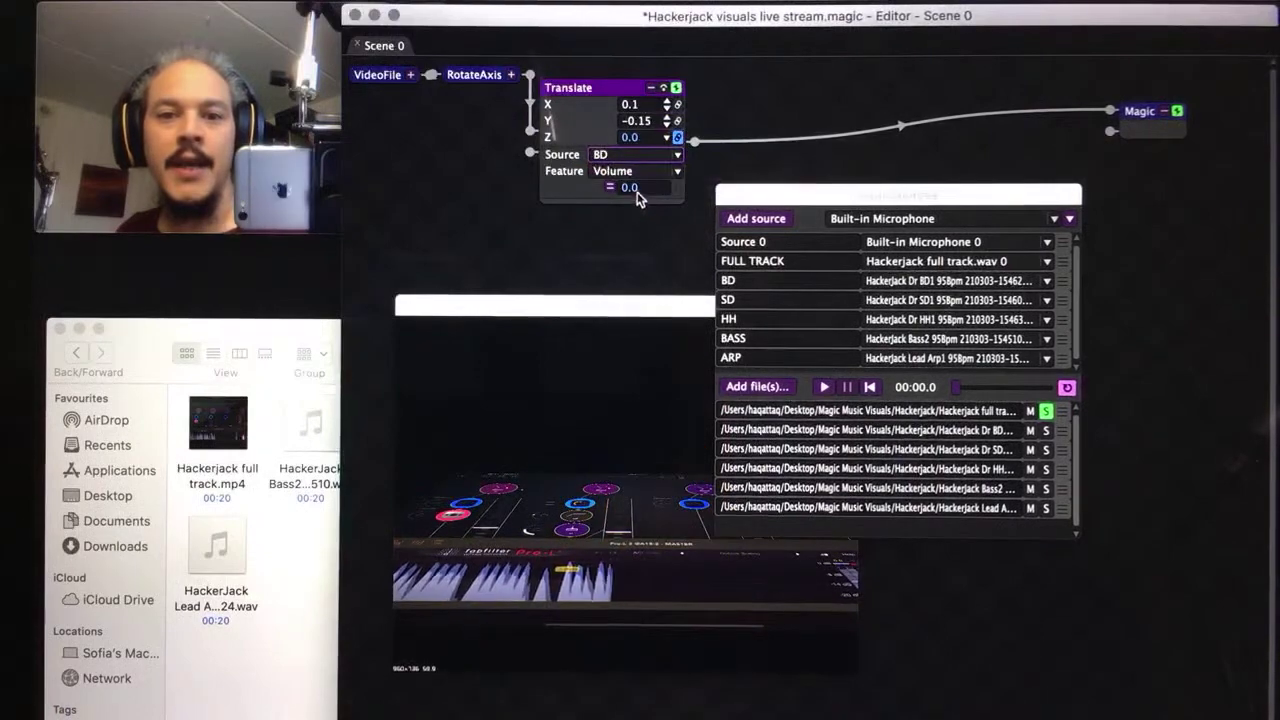
left_click(677, 137)
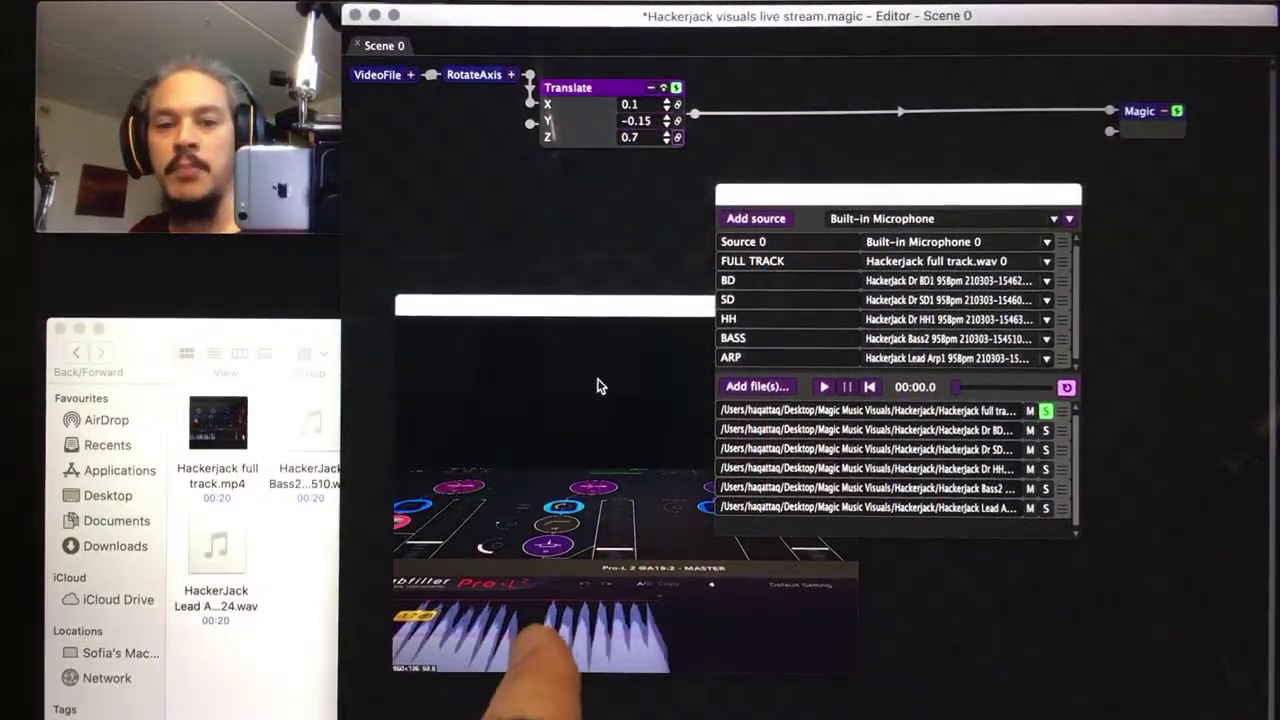
left_click(677, 137)
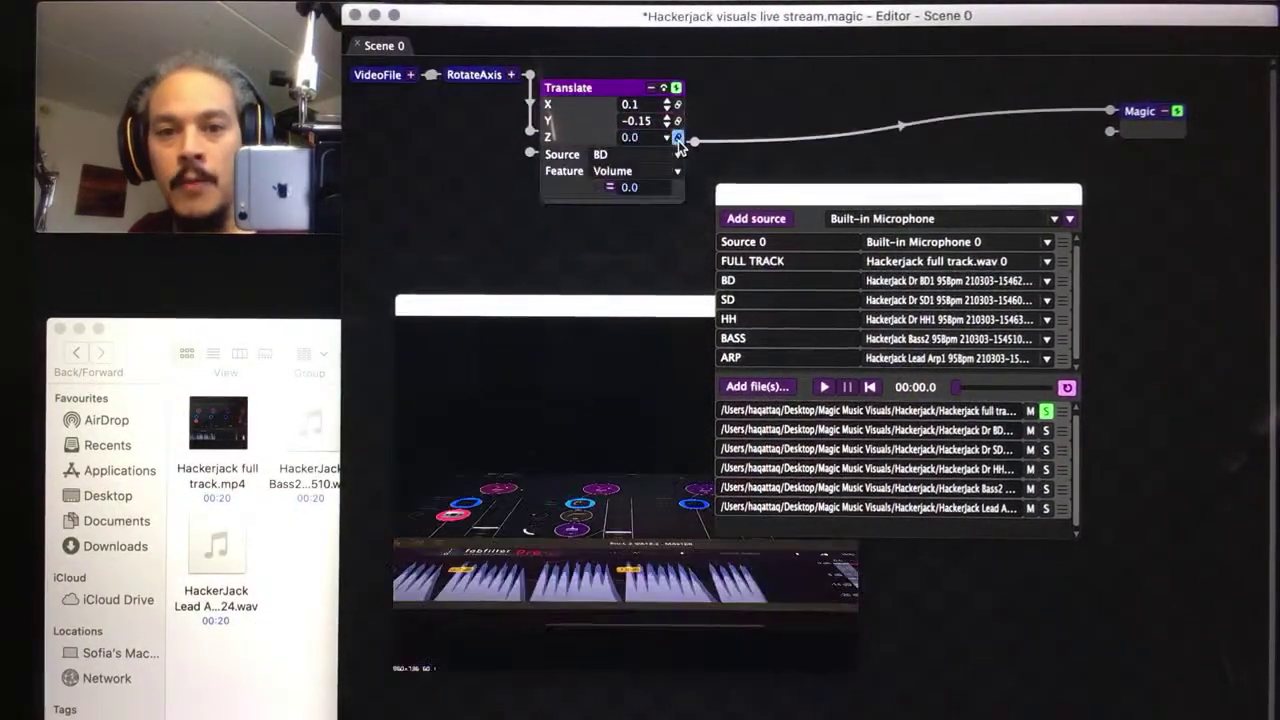
Add an Offset (Add) modifier of 0.7 to the linked Z value, and play the track to check the movement
left_click(611, 188)
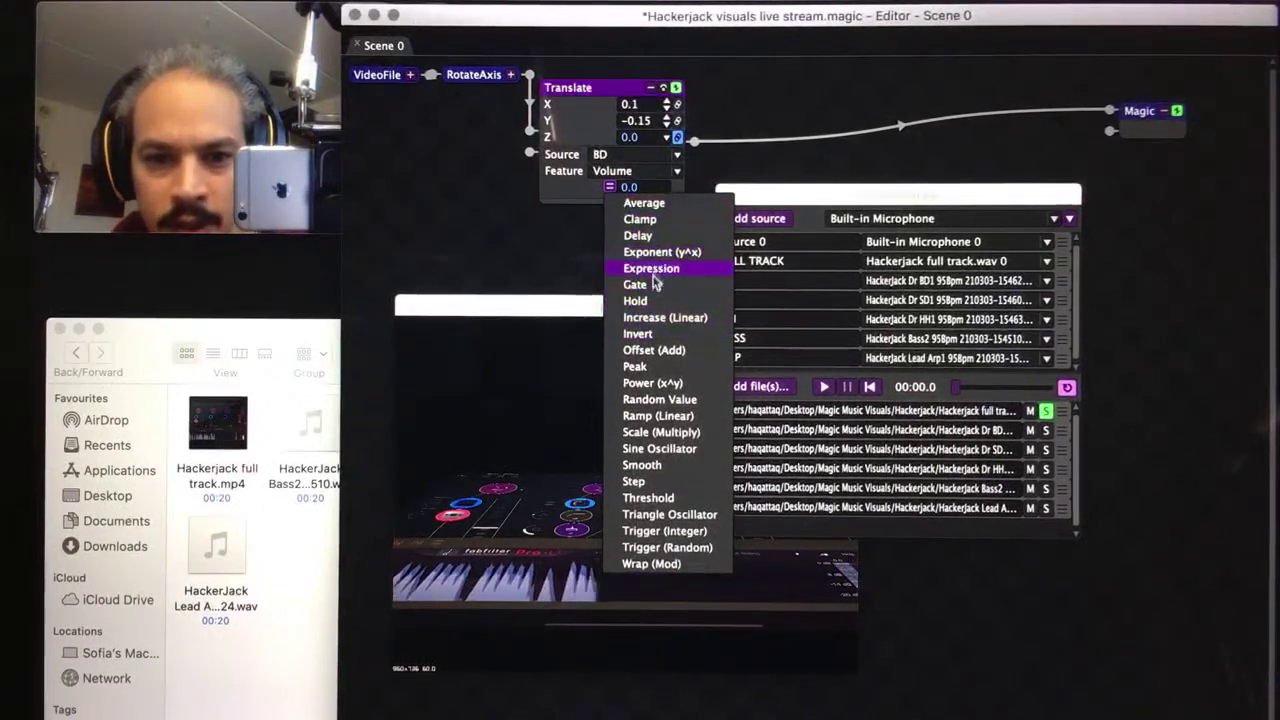
left_click(657, 352)
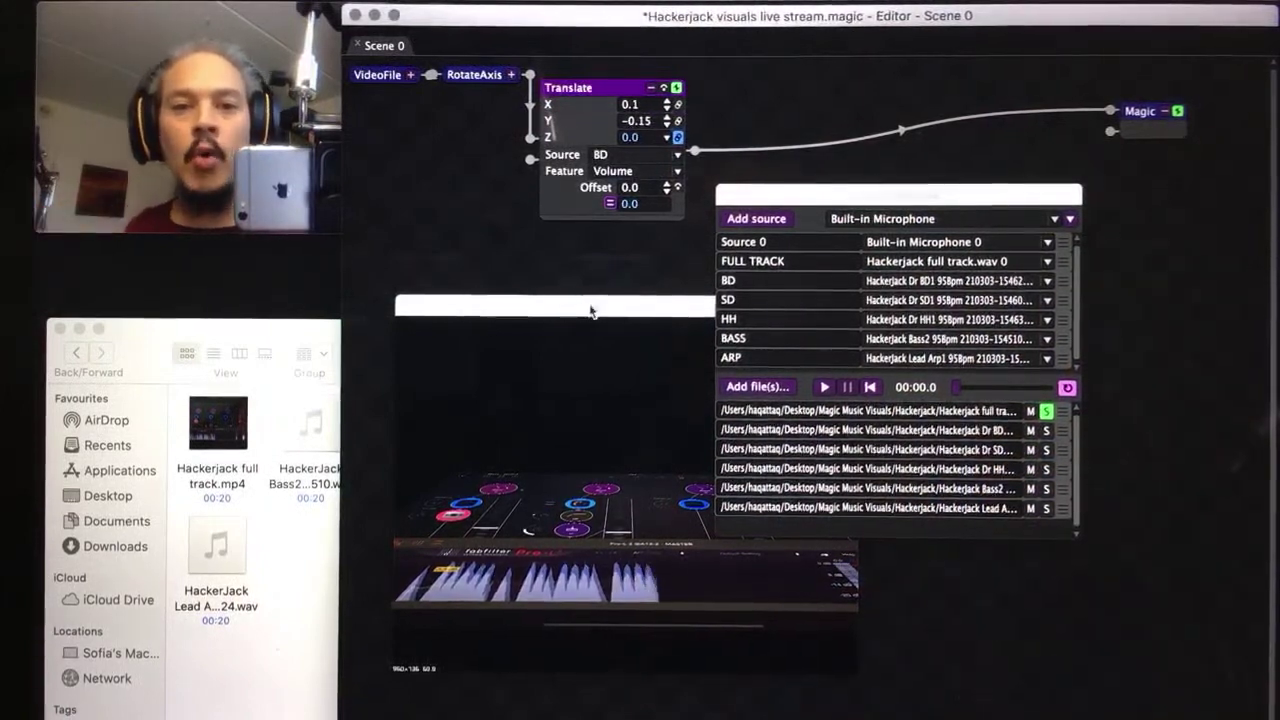
left_click(640, 190)
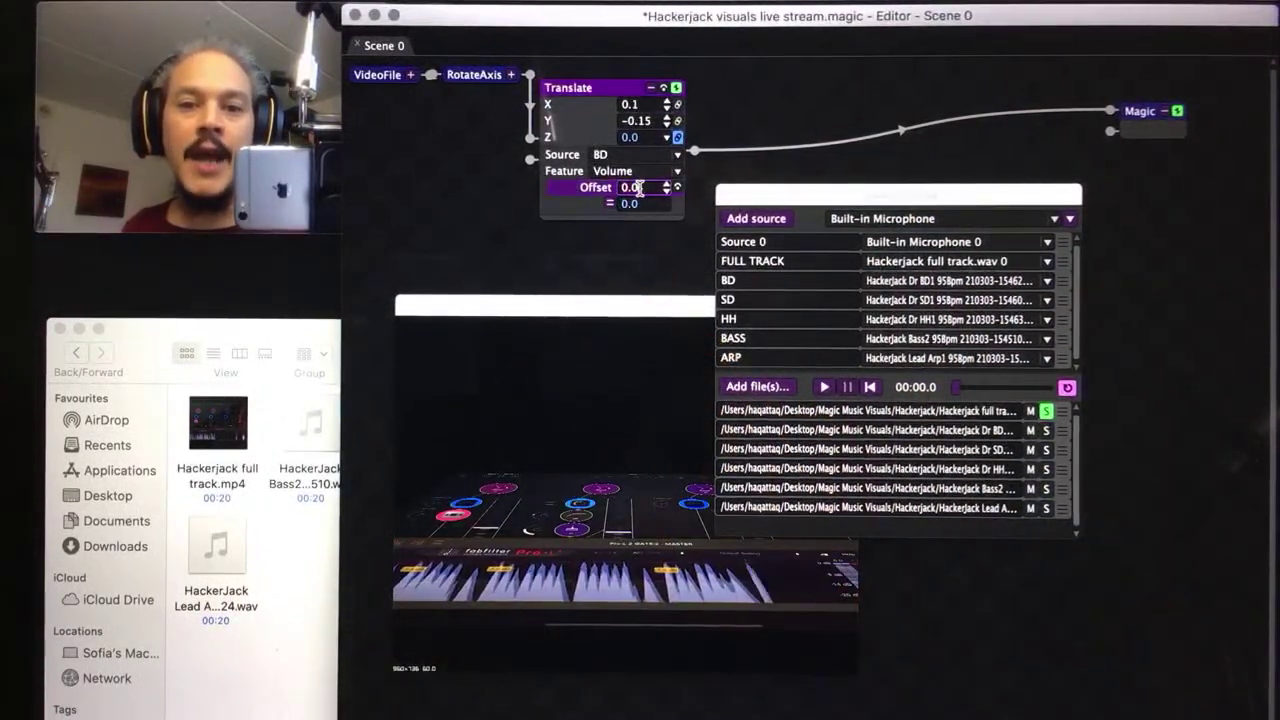
left_click_drag(647, 190, 651, 195)
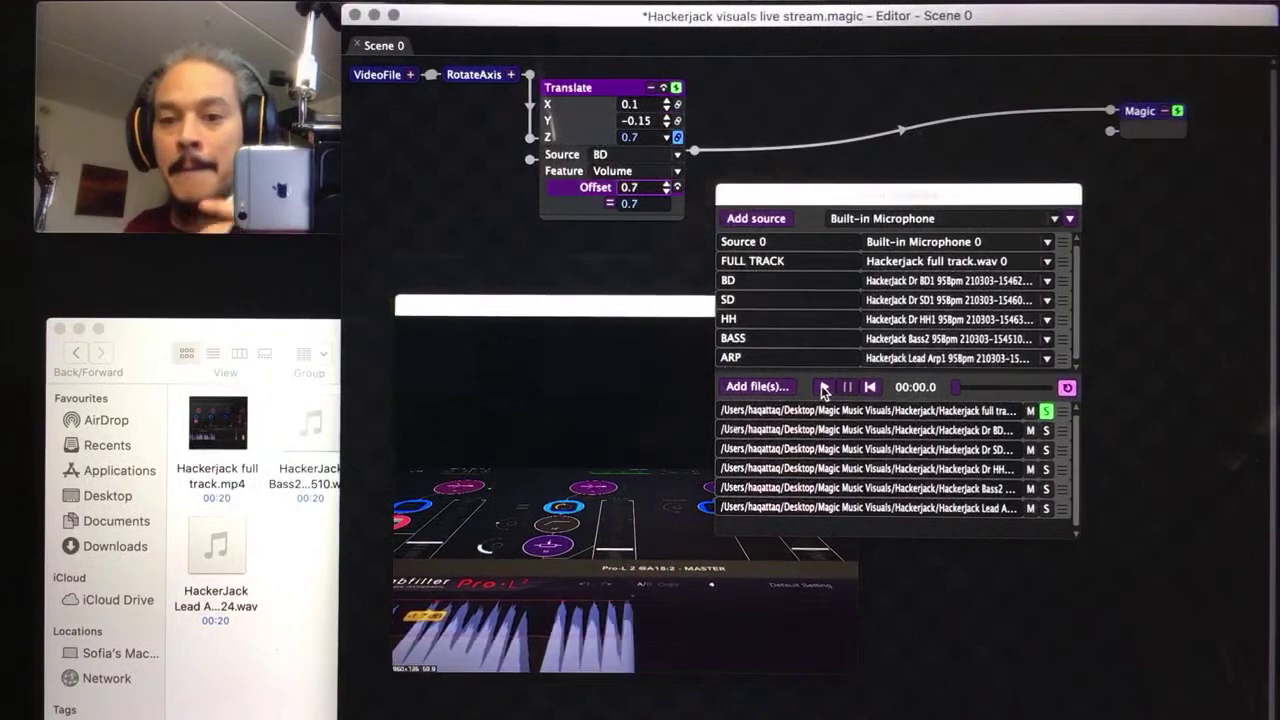
left_click(823, 388)
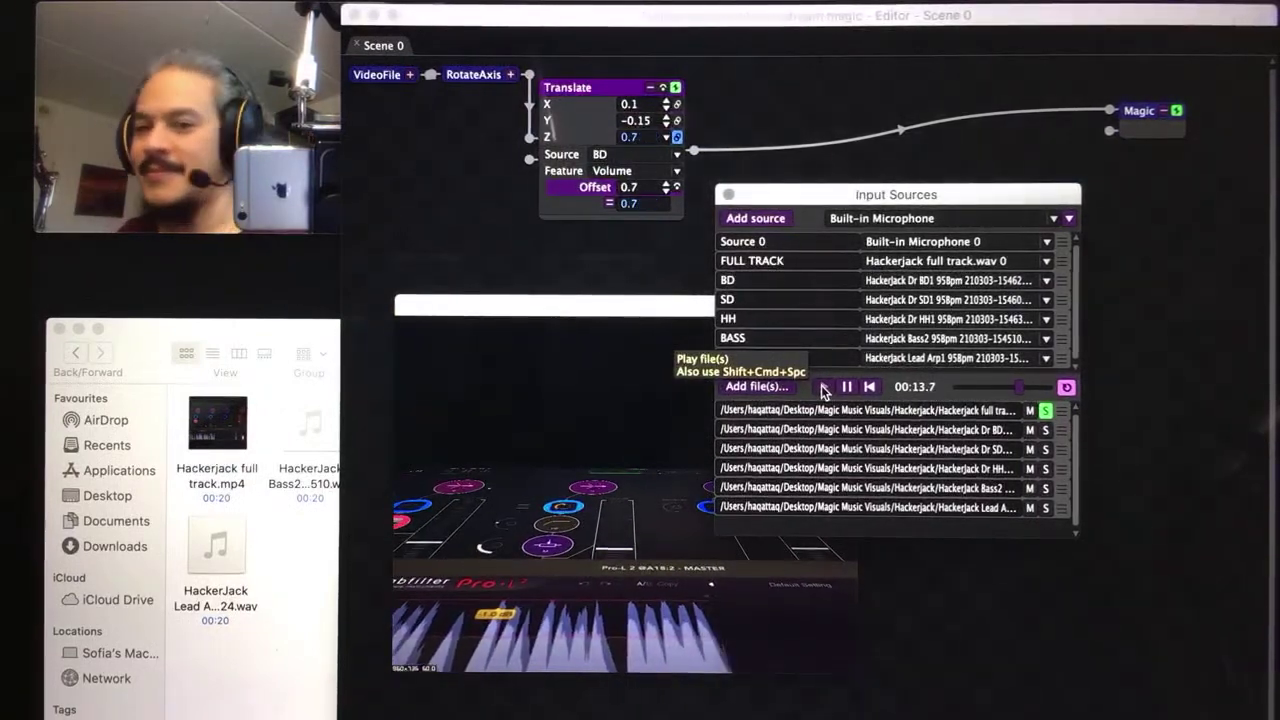
left_click(842, 388)
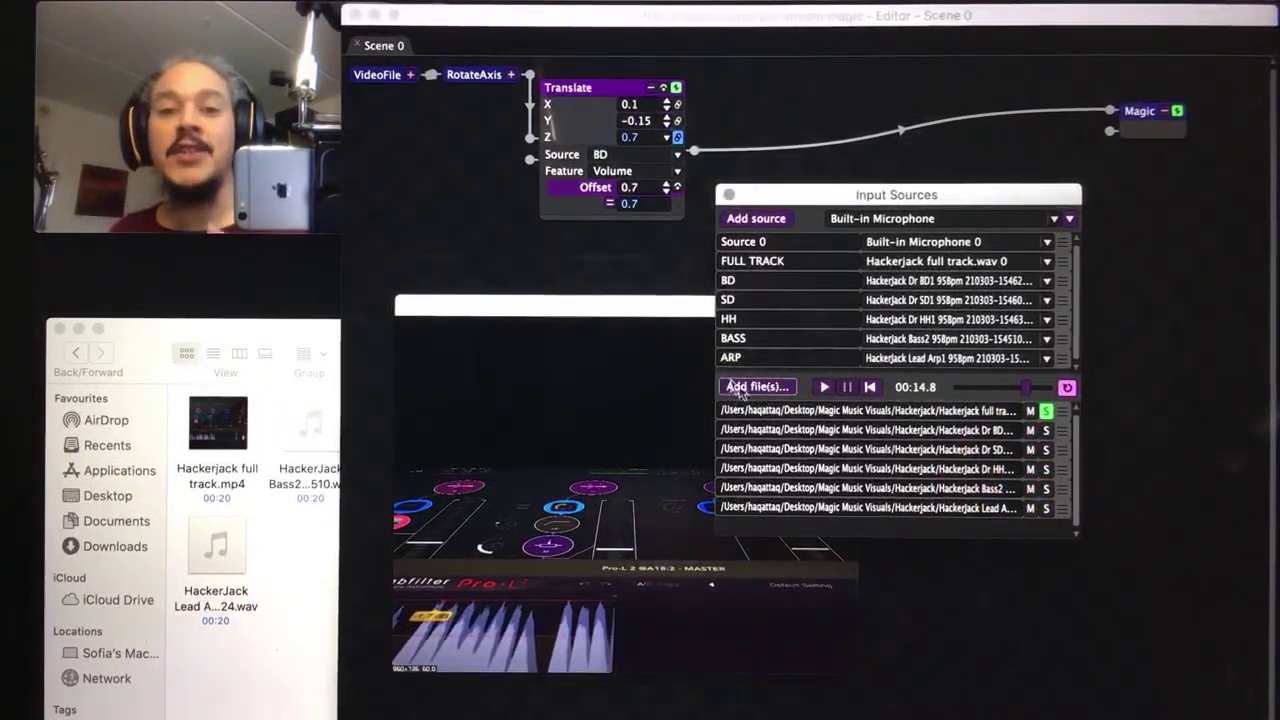
Add a Smooth modifier to the linked Z value and raise it to 0.25
left_click(610, 206)
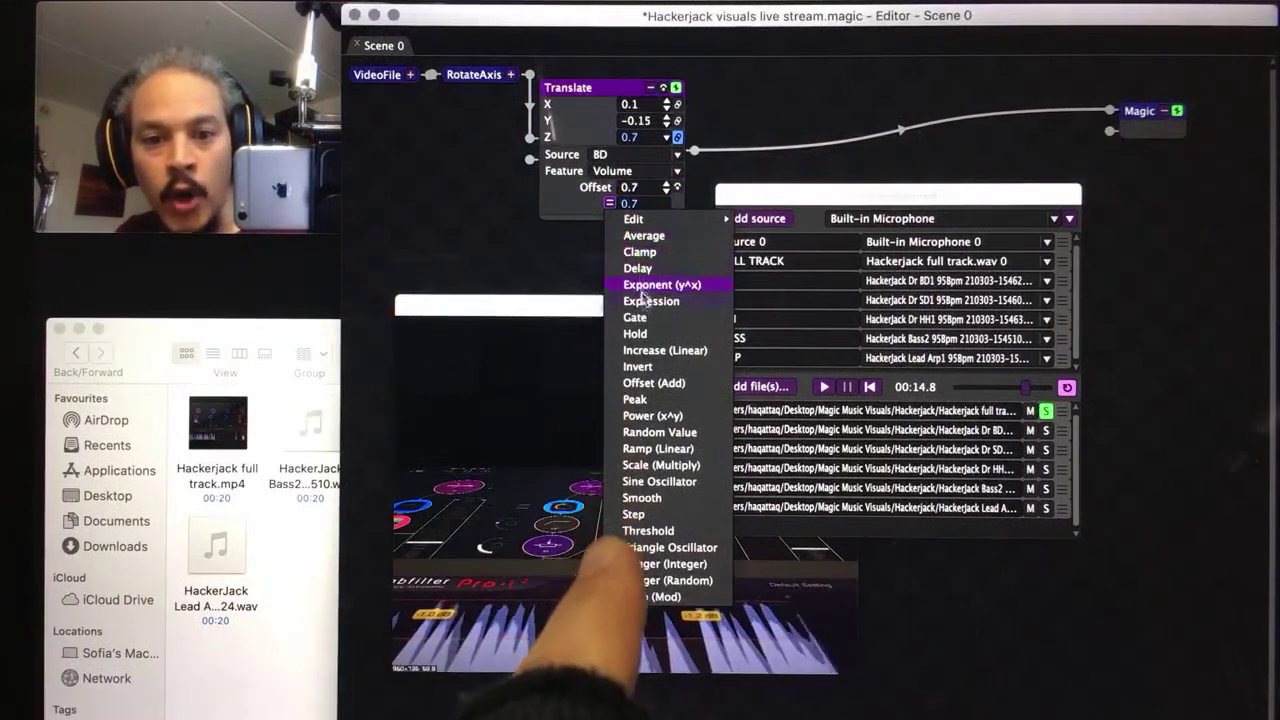
left_click(637, 498)
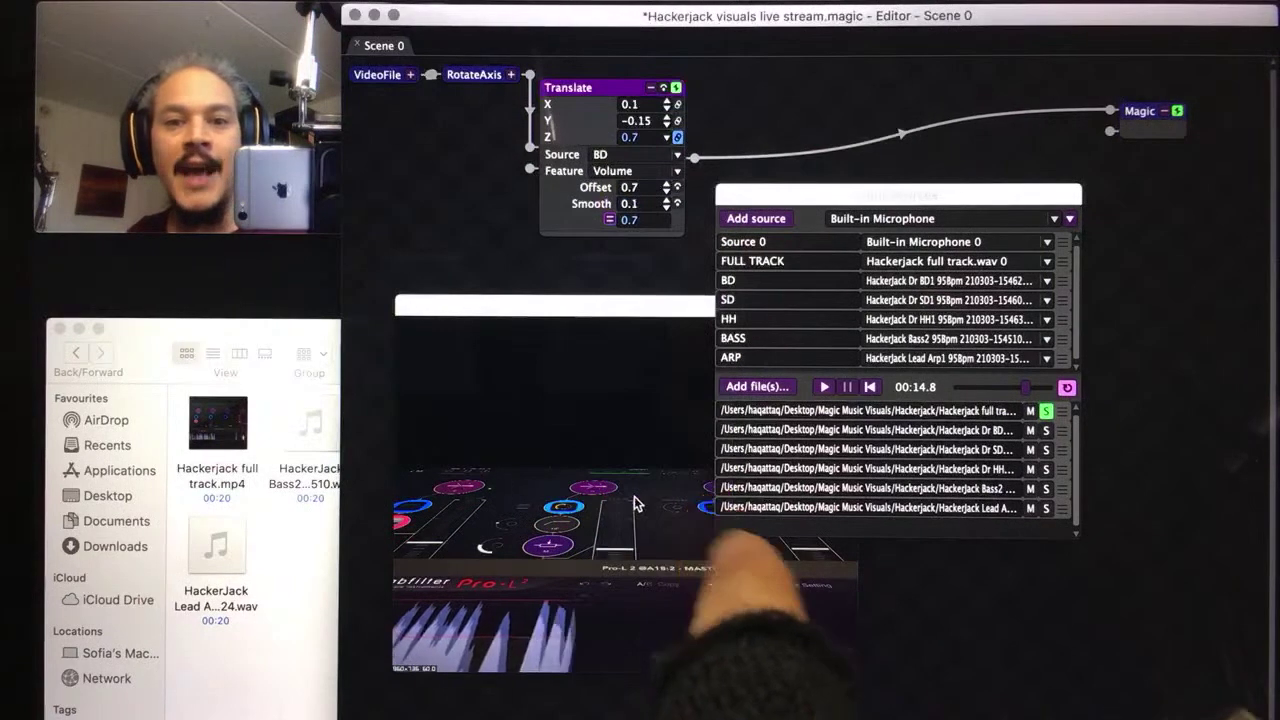
left_click(665, 203)
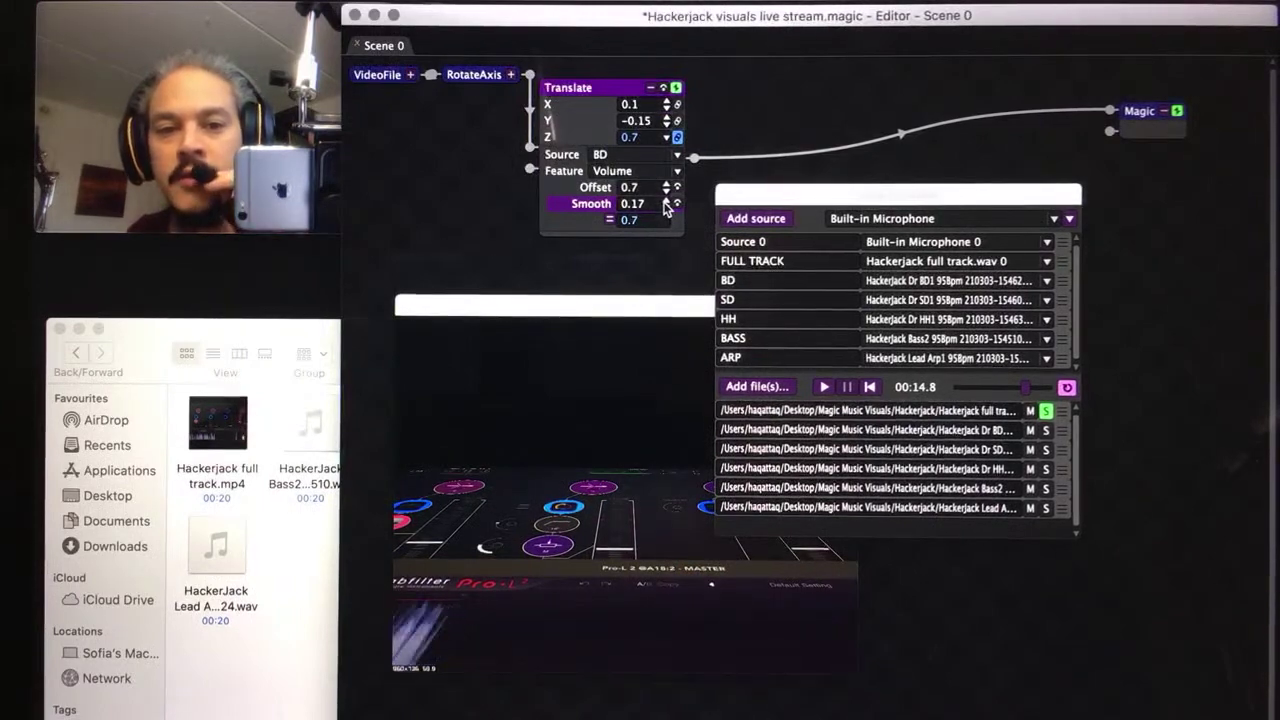
left_click(665, 201)
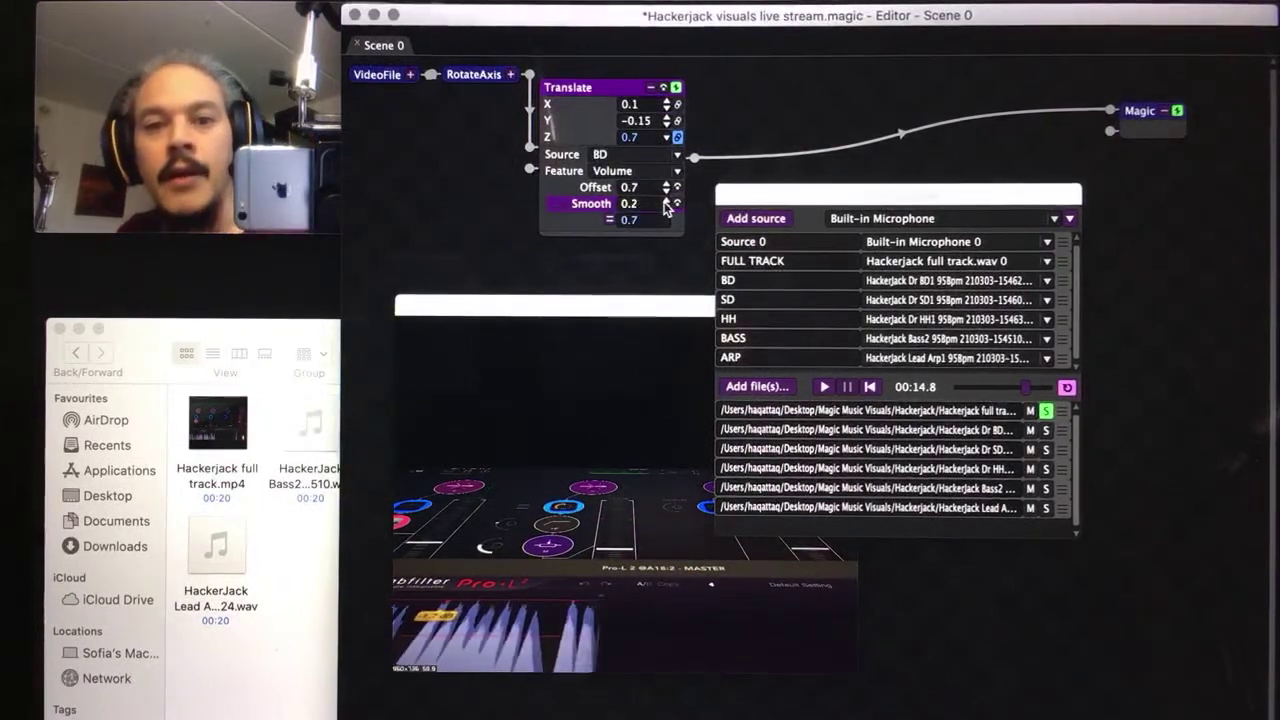
left_click(665, 201)
left_click(665, 201)
left_click(665, 201)
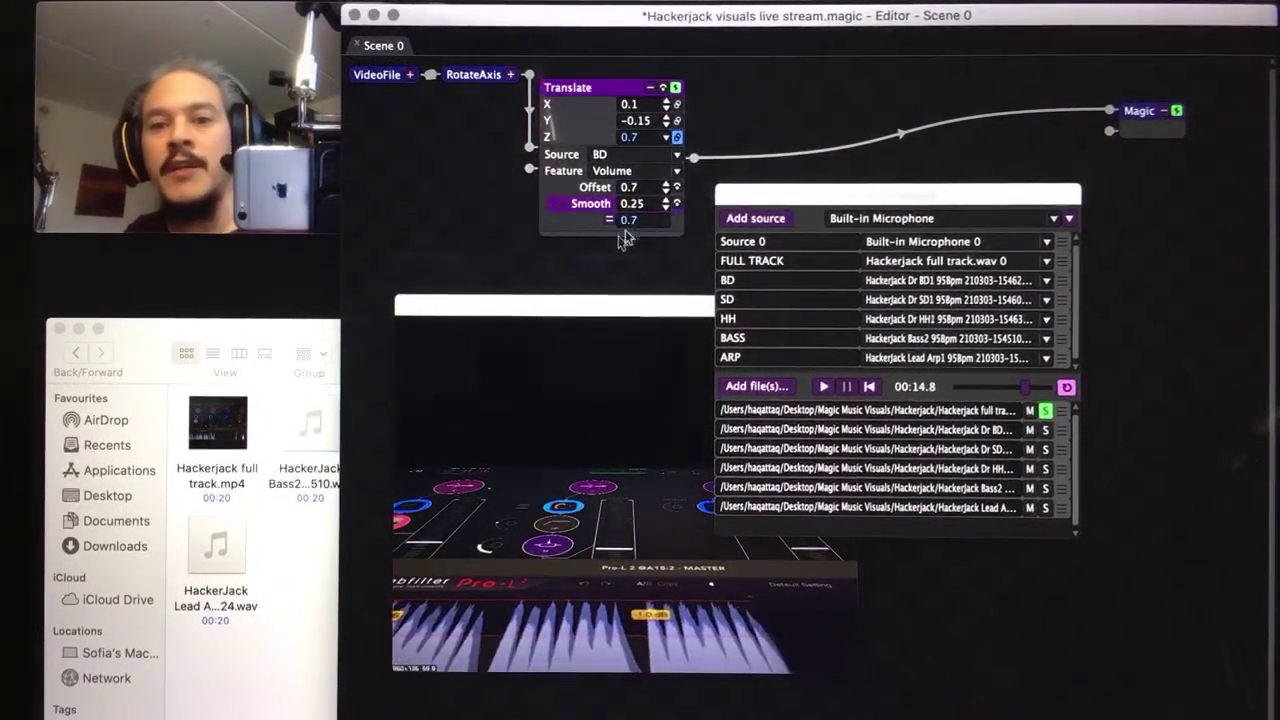
Play the track, reduce the Z value's Smooth modifier to 0.18, and pause playback
left_click(824, 389)
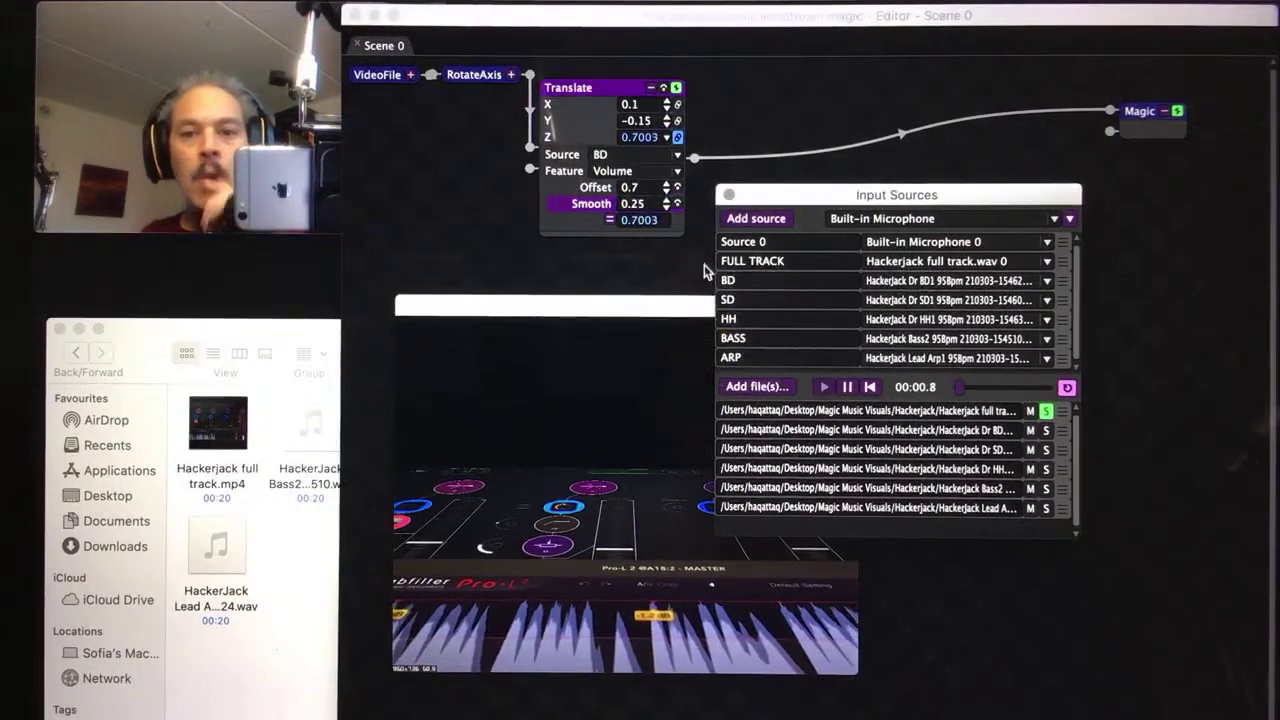
left_click(672, 214)
scroll(668, 212, "down", 6)
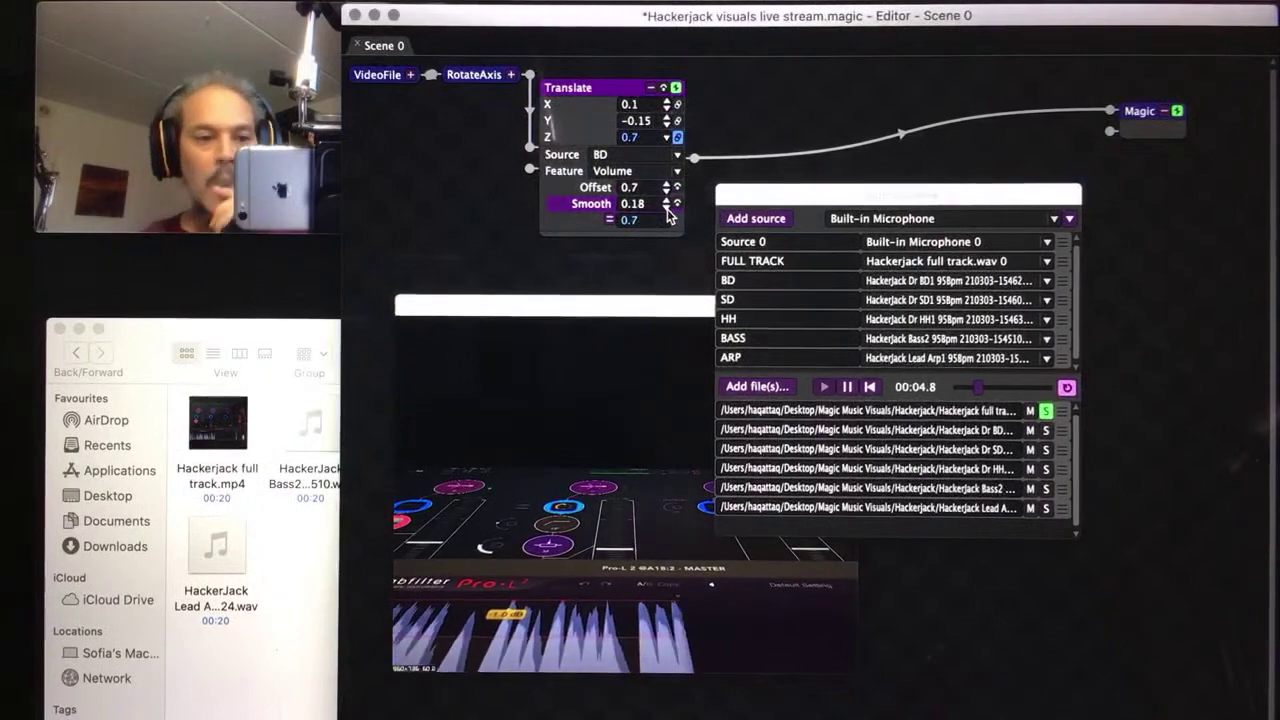
left_click(823, 367)
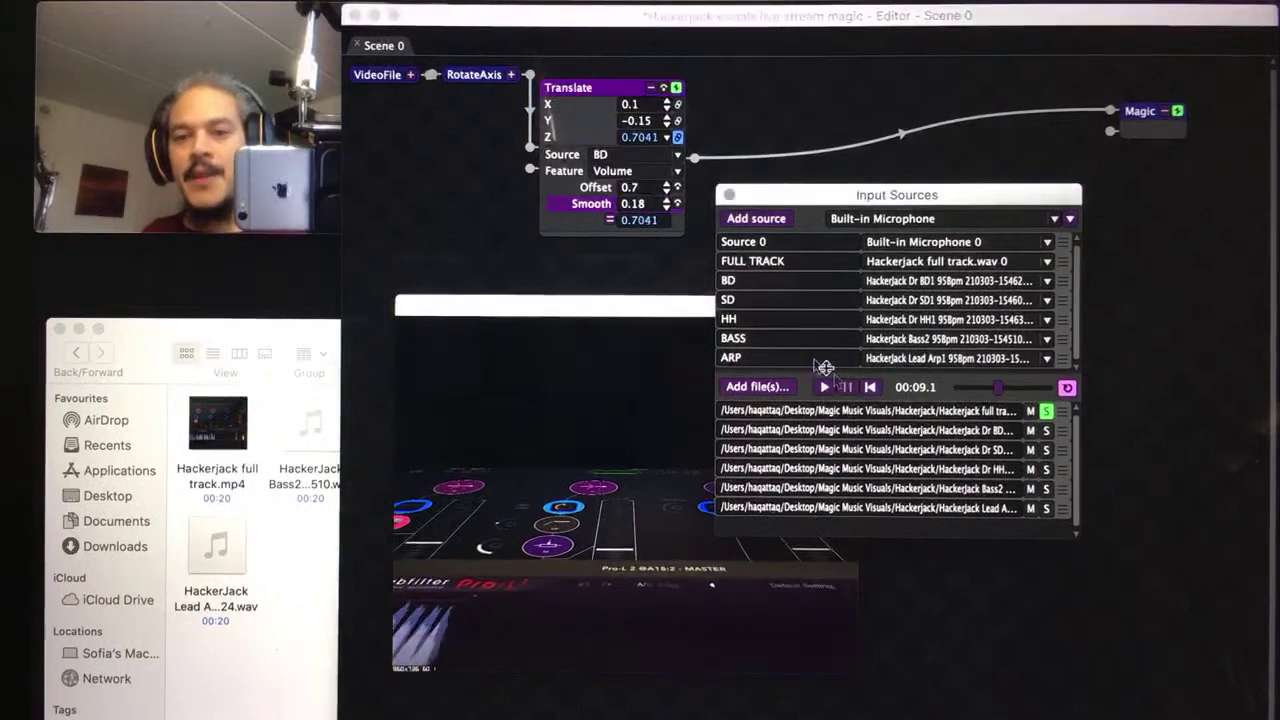
Collapse the Translate module and move the Input Sources window away from the module connections
left_click(645, 96)
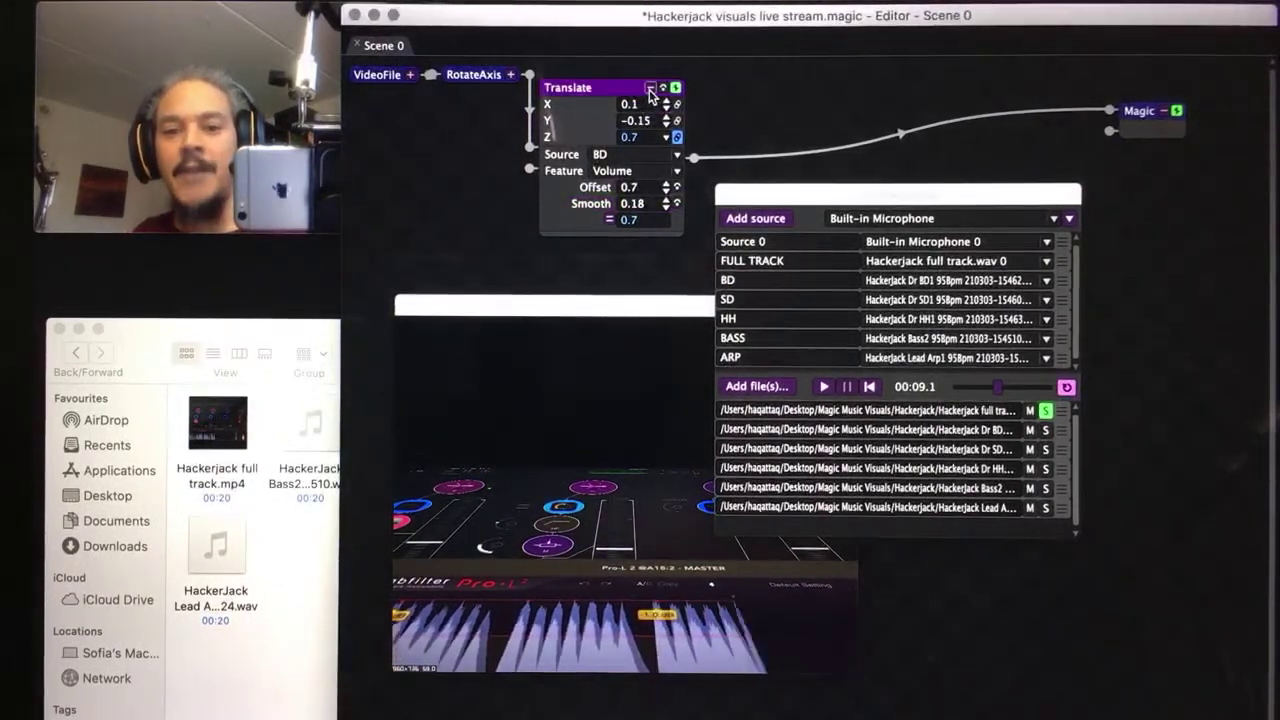
left_click(649, 89)
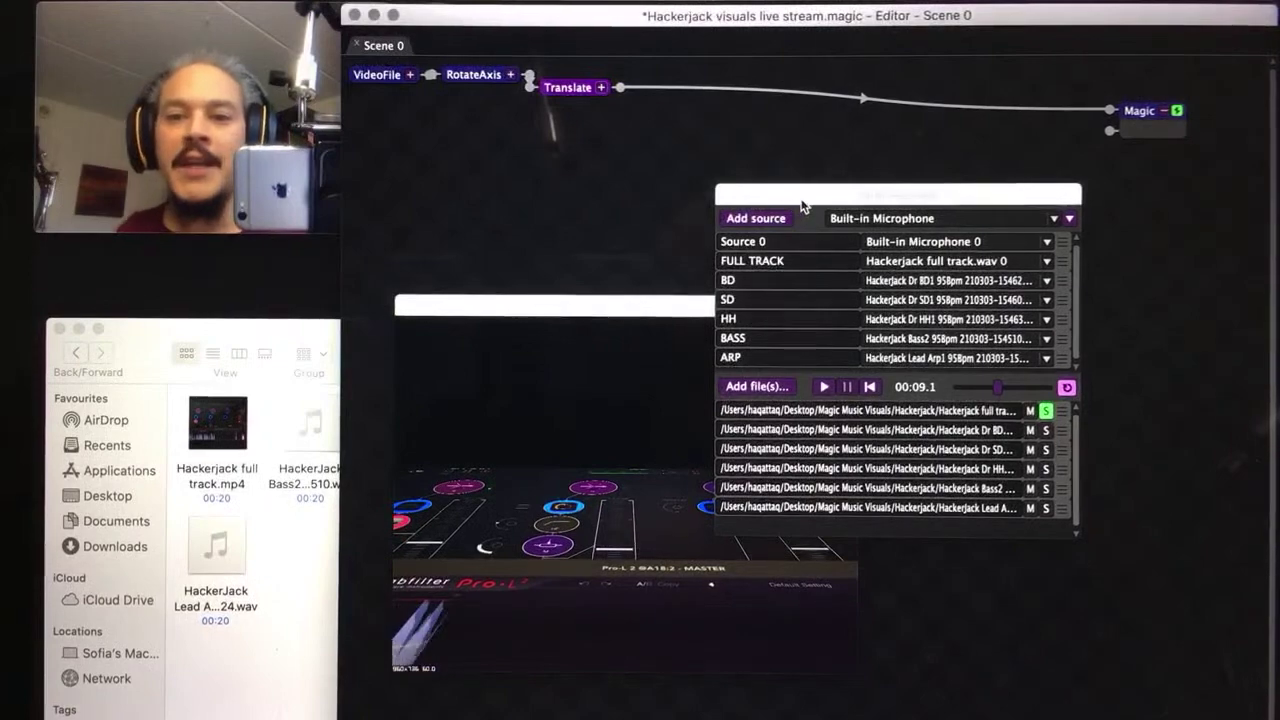
left_click_drag(803, 202, 955, 302)
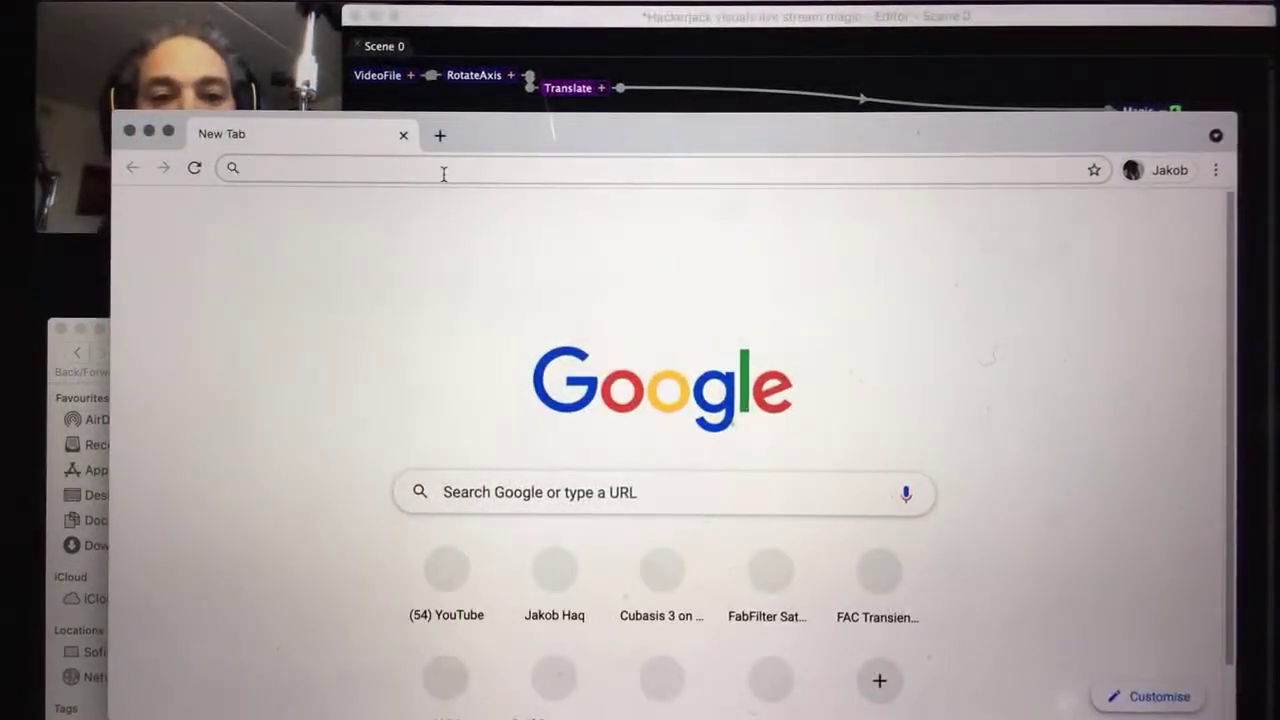
Switch to Chrome and search Google for "bass fish png", showing the image results
left_click(443, 170)
left_click(443, 176)
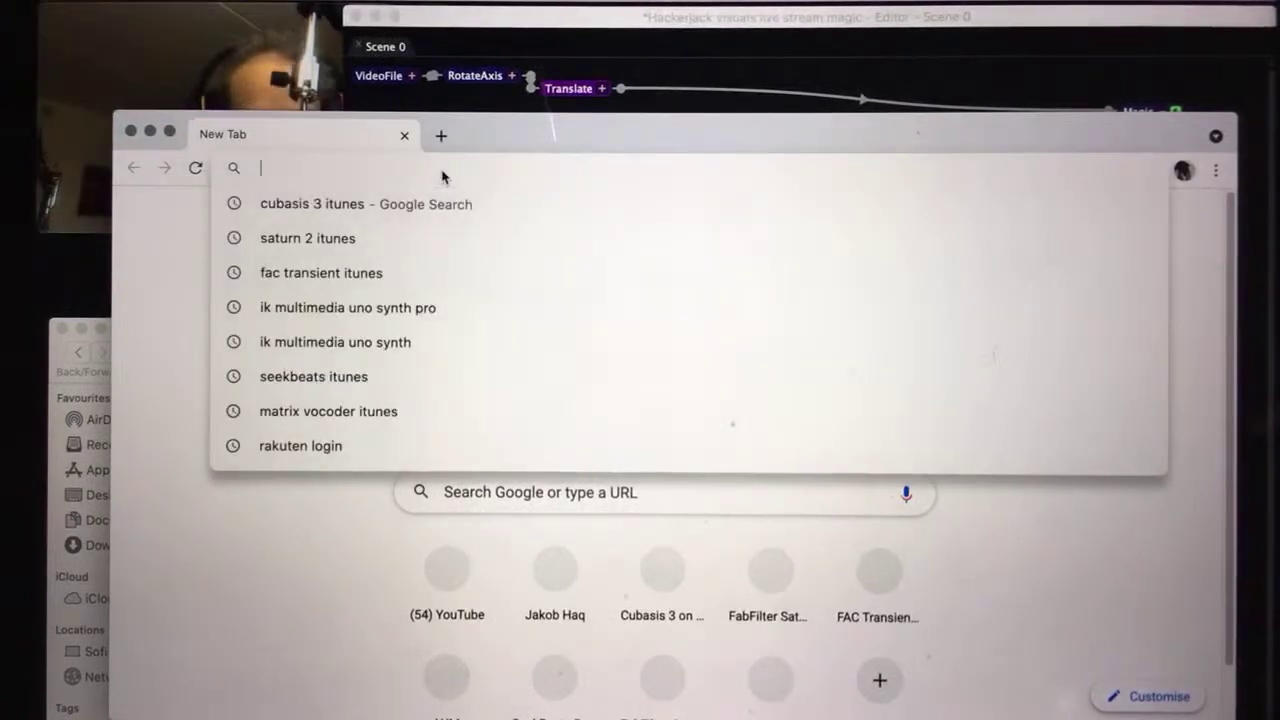
type("bass ")
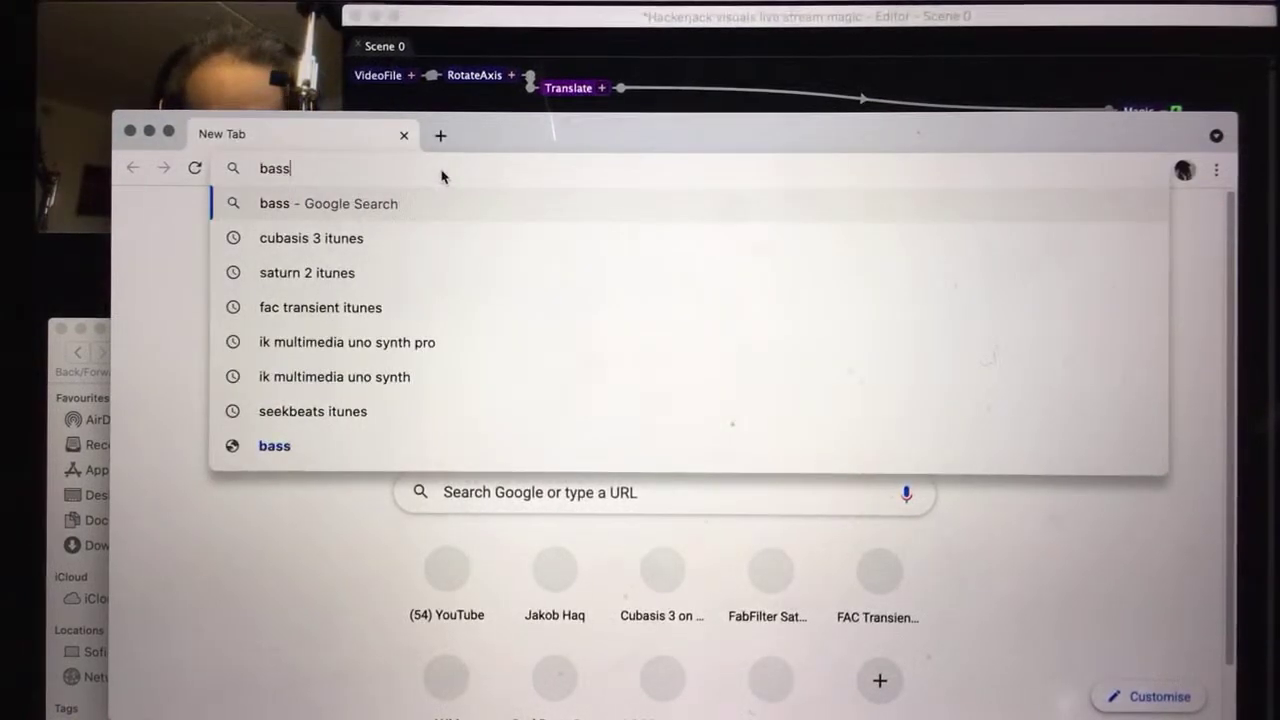
type("fi")
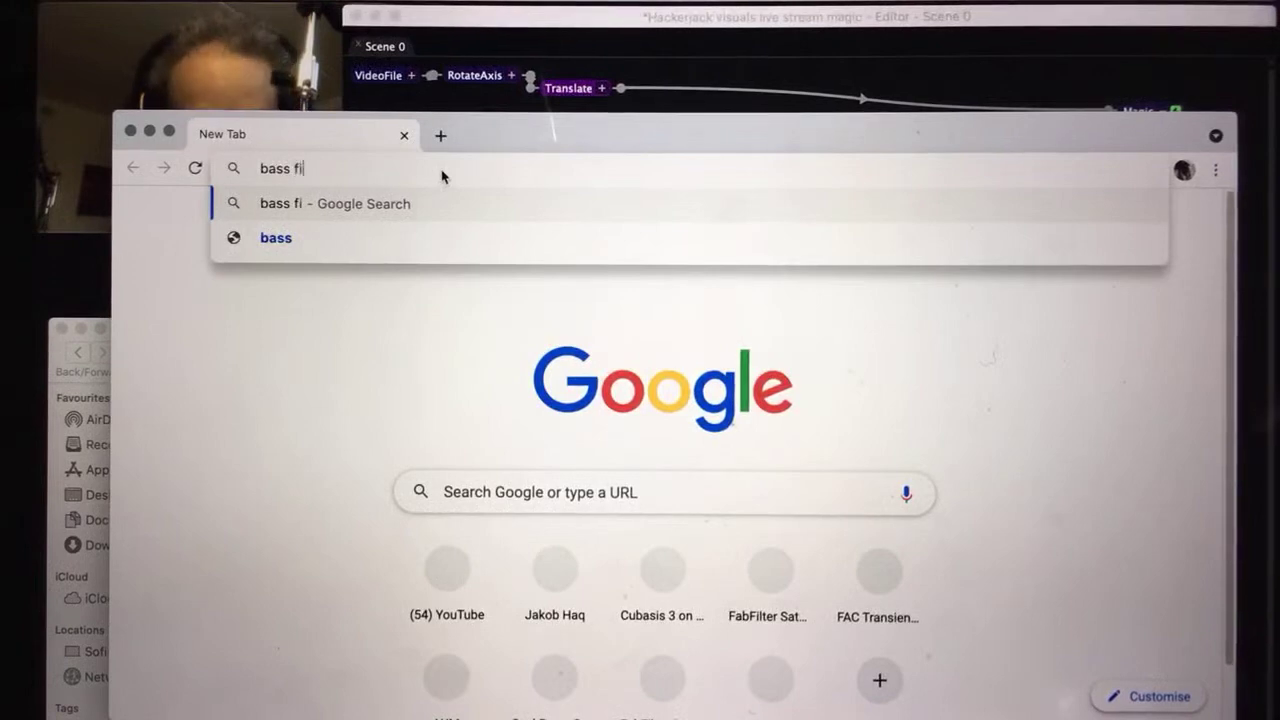
type("sh ong")
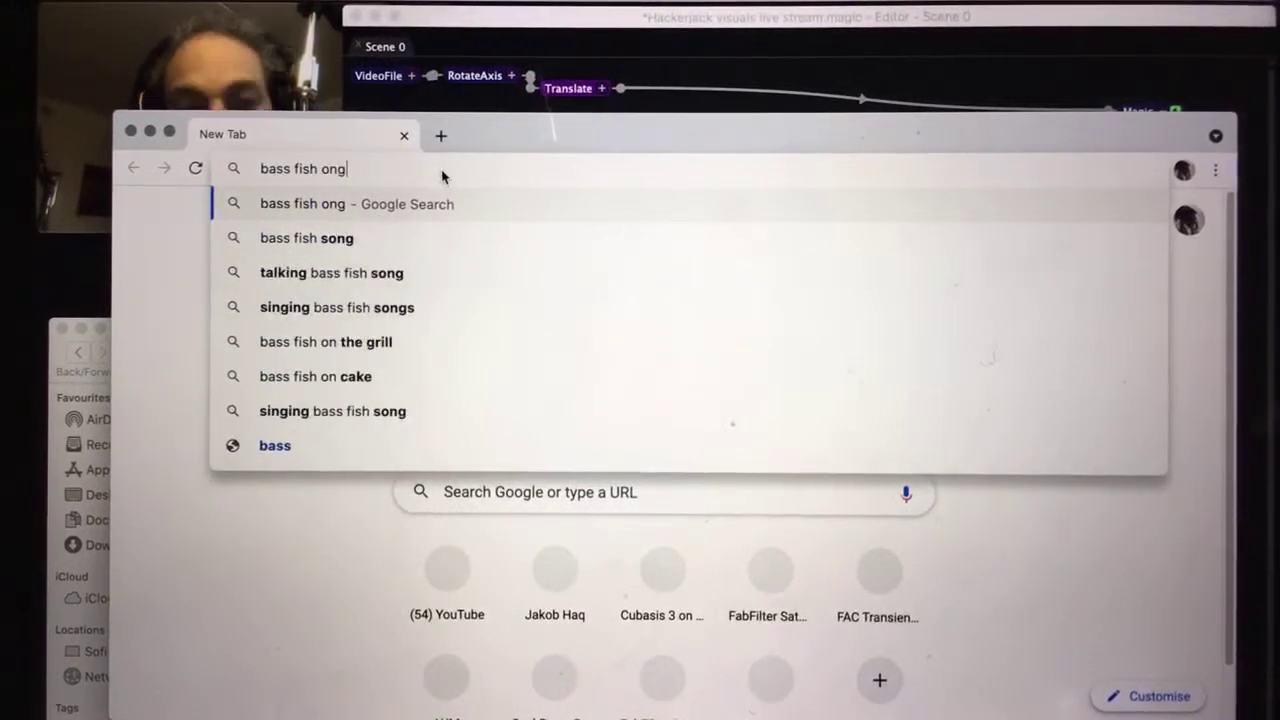
key("Return")
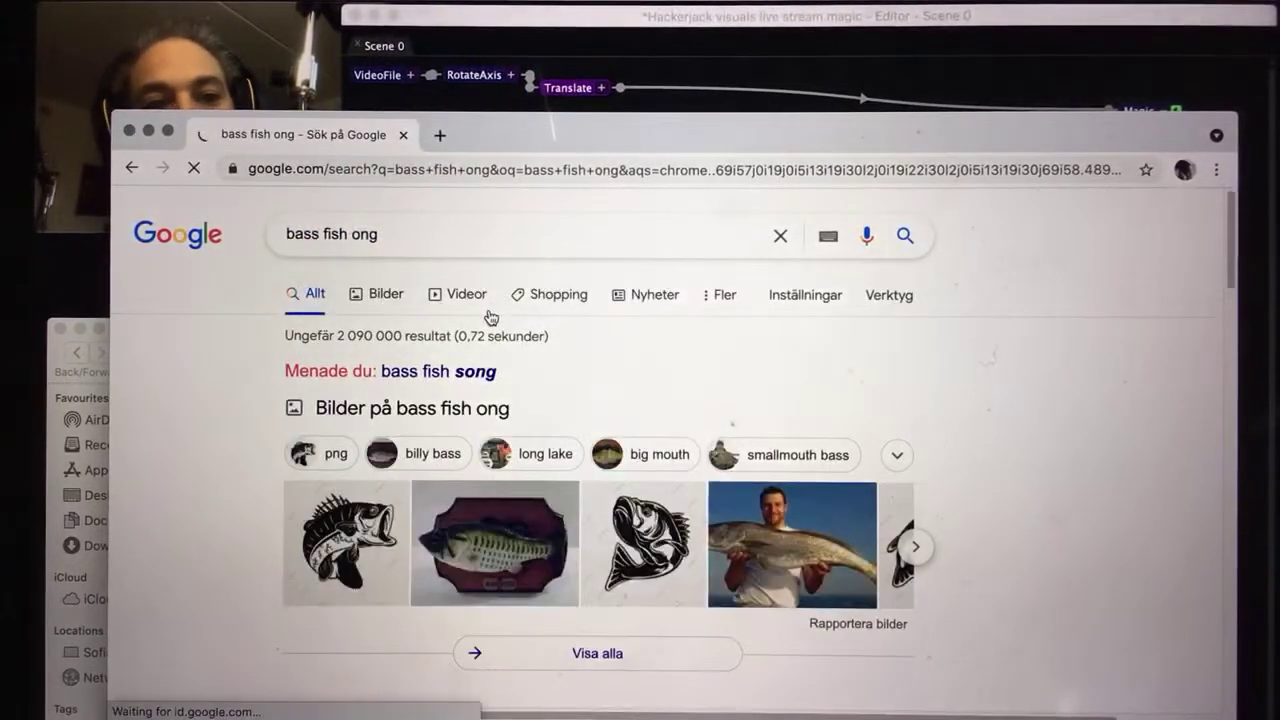
left_click(361, 233)
key("Return")
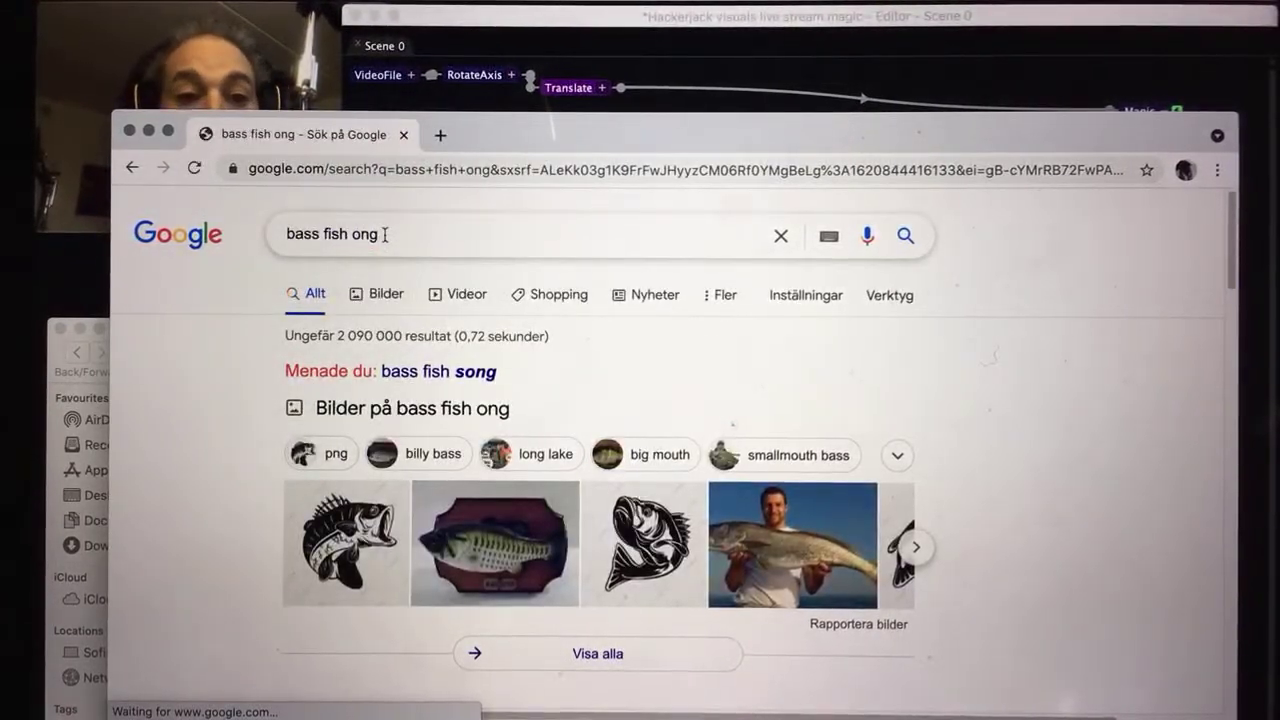
left_click(365, 234)
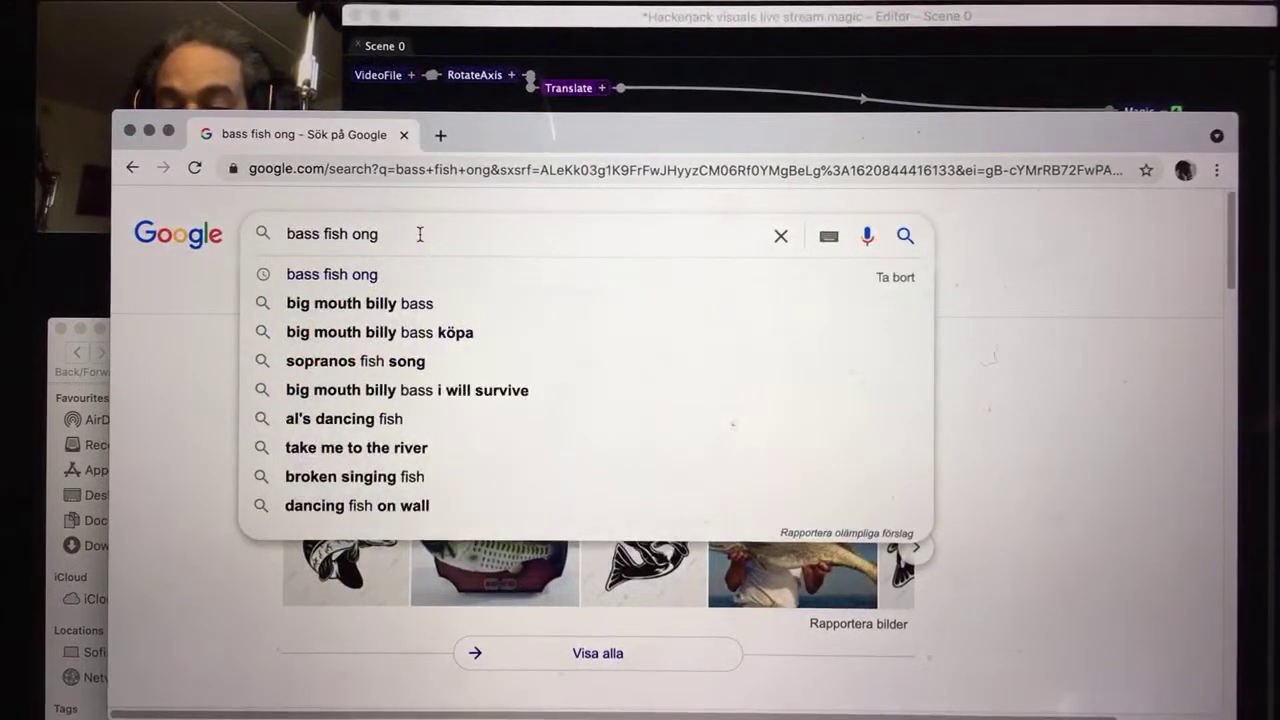
key("BackSpace")
type("p")
key("Return")
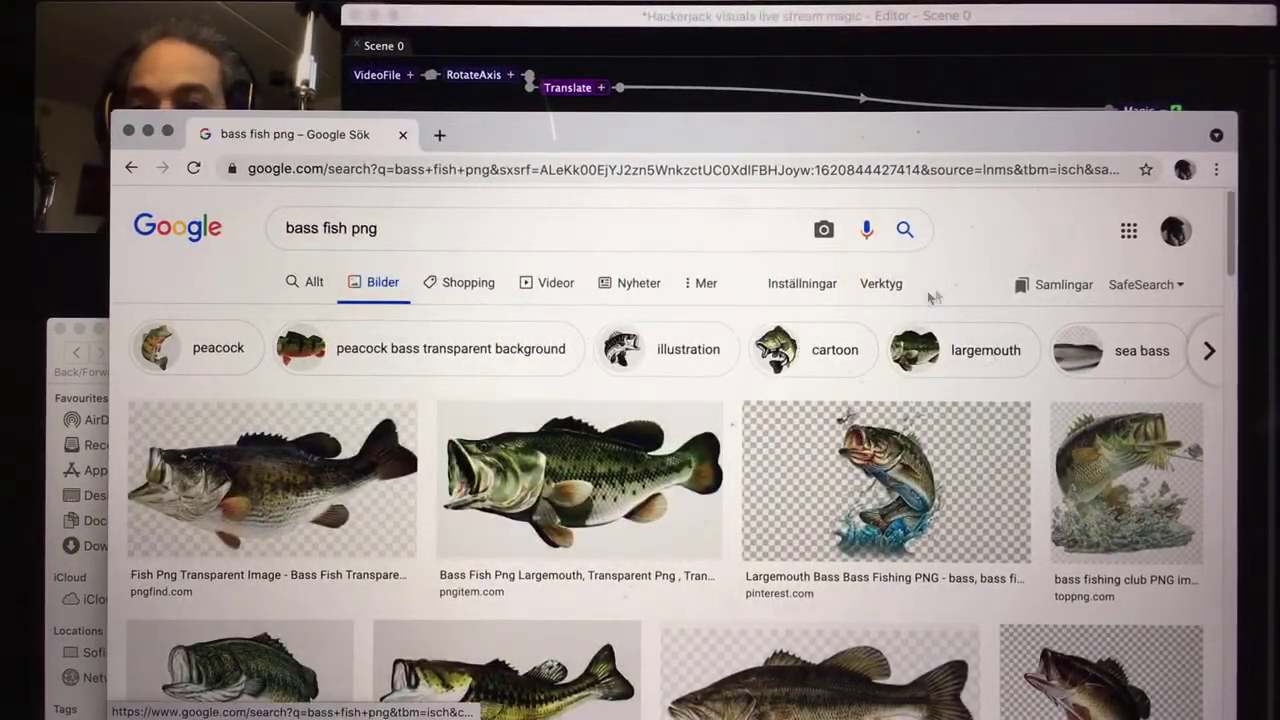
Filter the image results by colour to transparent images only (Genomskinliga)
left_click(882, 284)
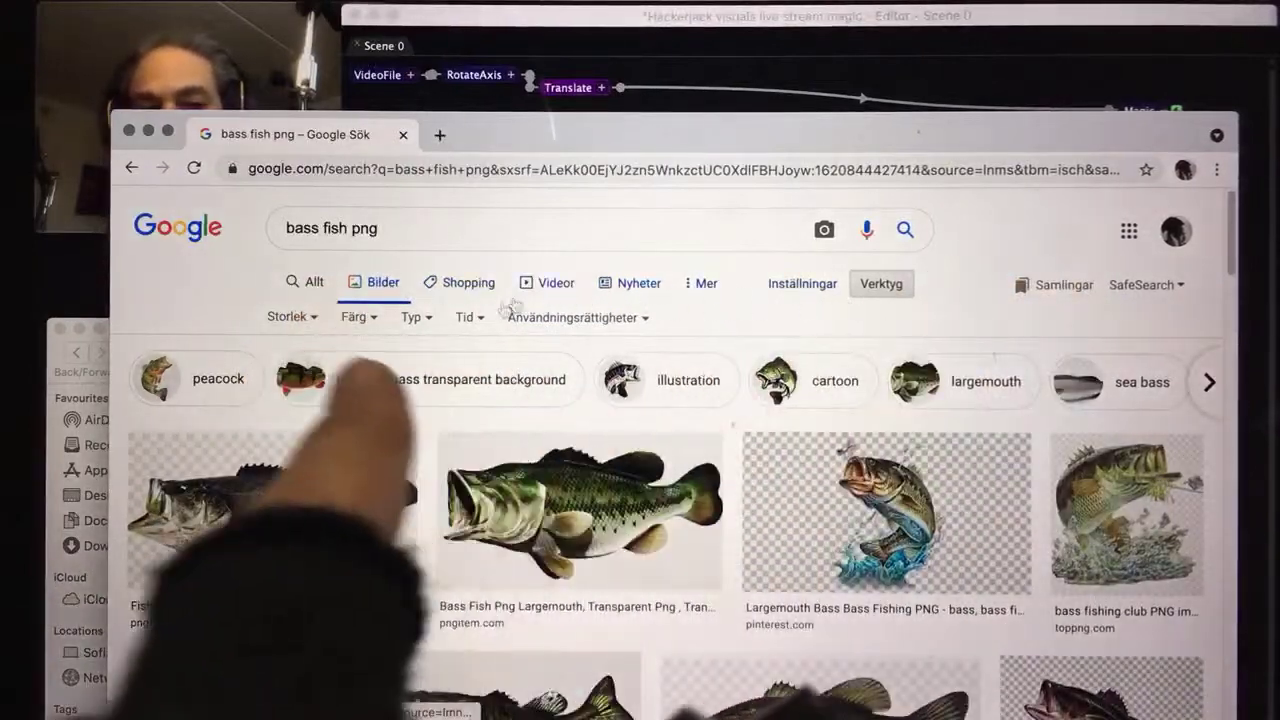
left_click(366, 328)
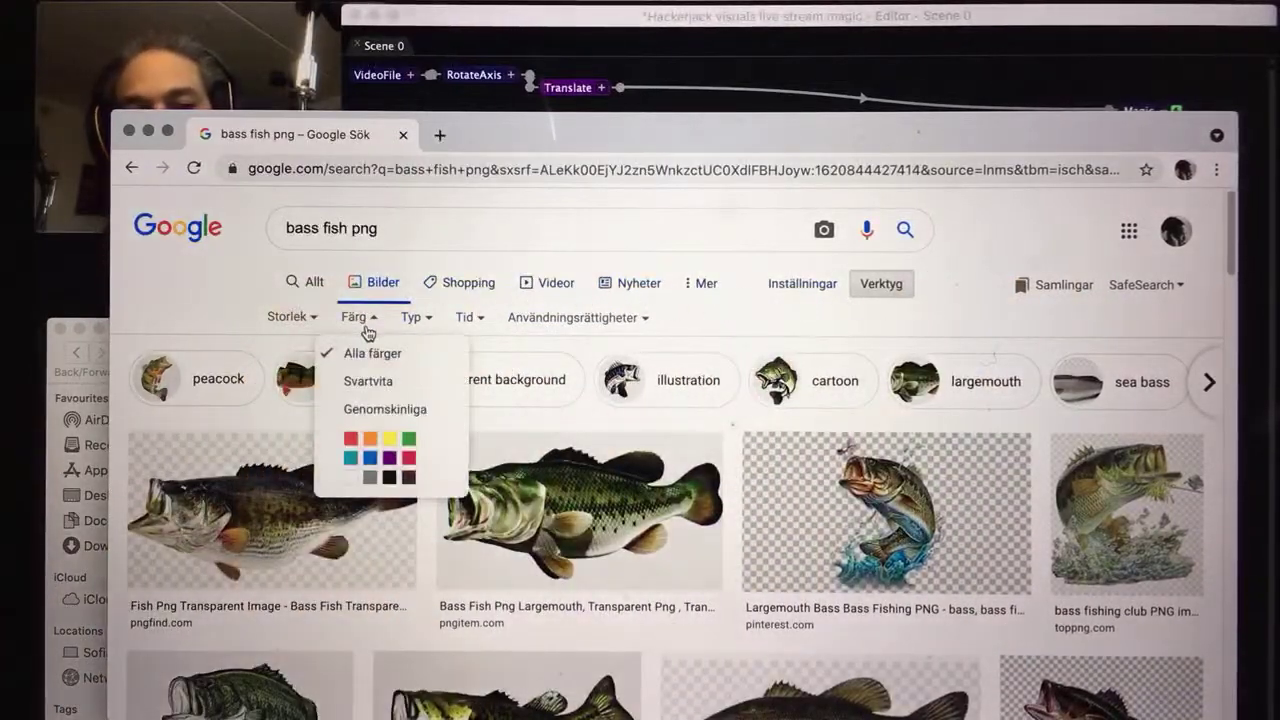
left_click(375, 410)
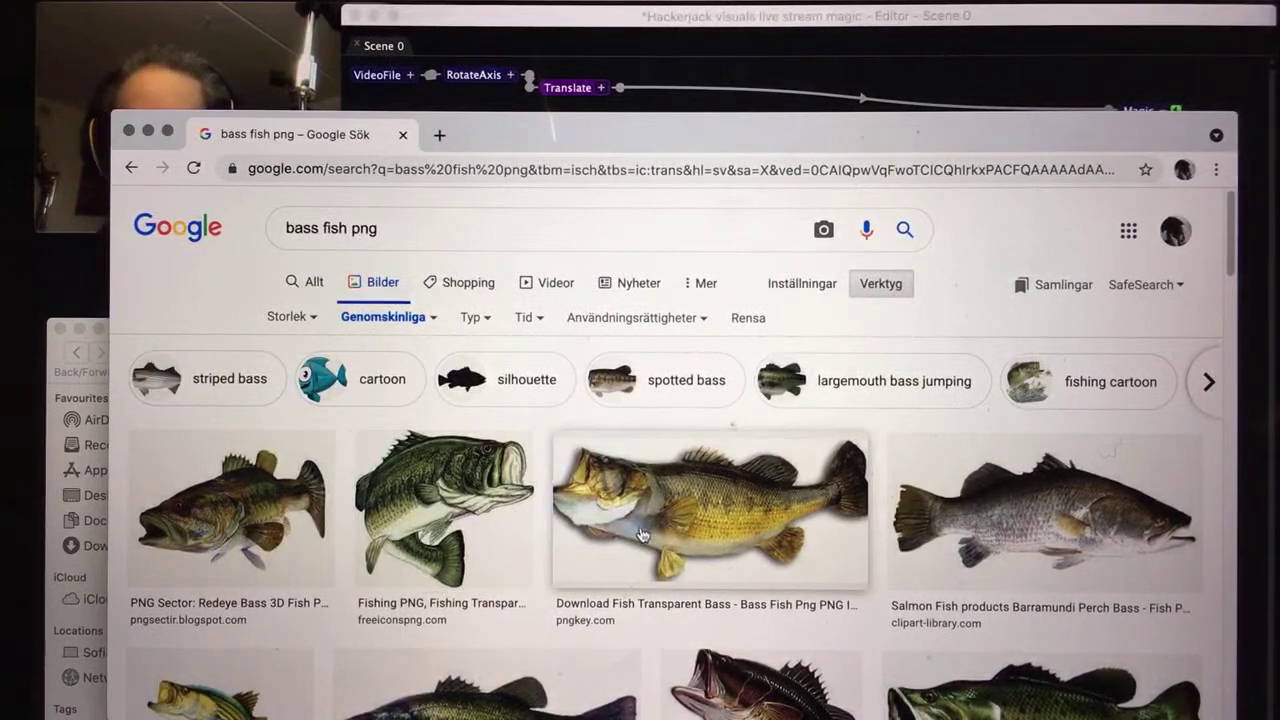
Browse the transparent bass images and preview the Largemouth Bass picture from Fishing Planet Wiki, comparing it with the other results
scroll(724, 543, "down", 7)
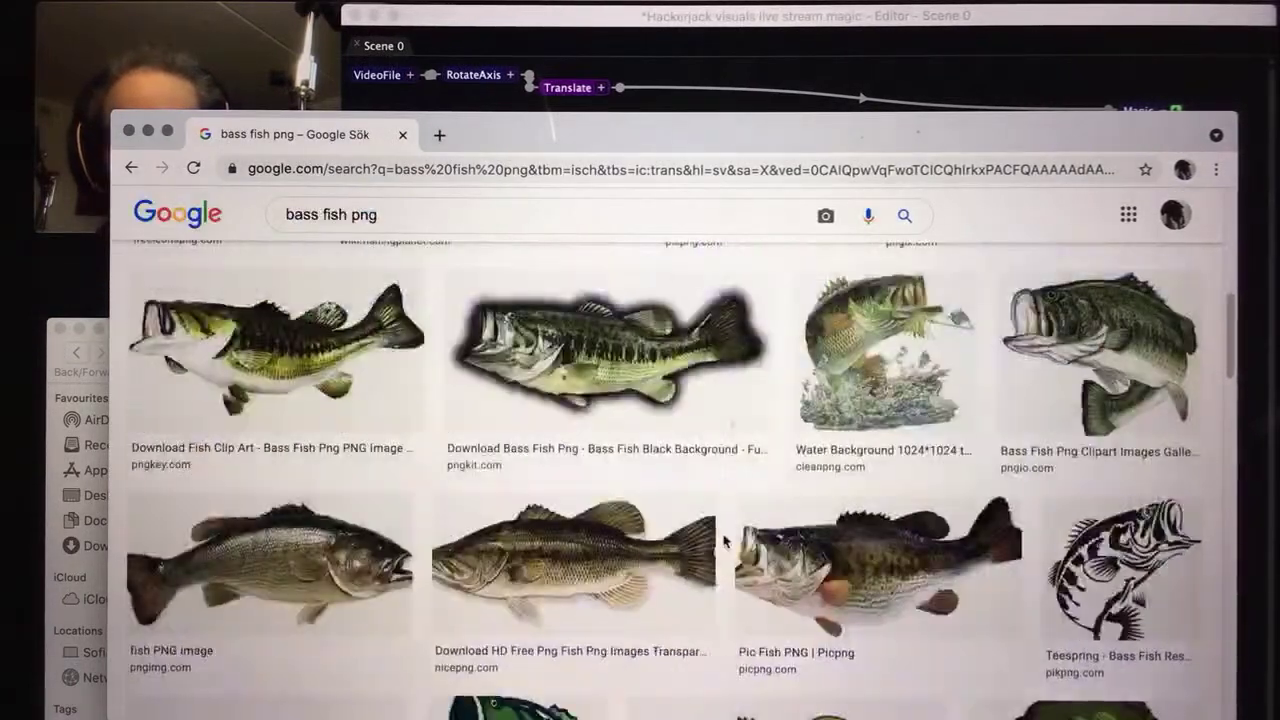
scroll(724, 543, "up", 5)
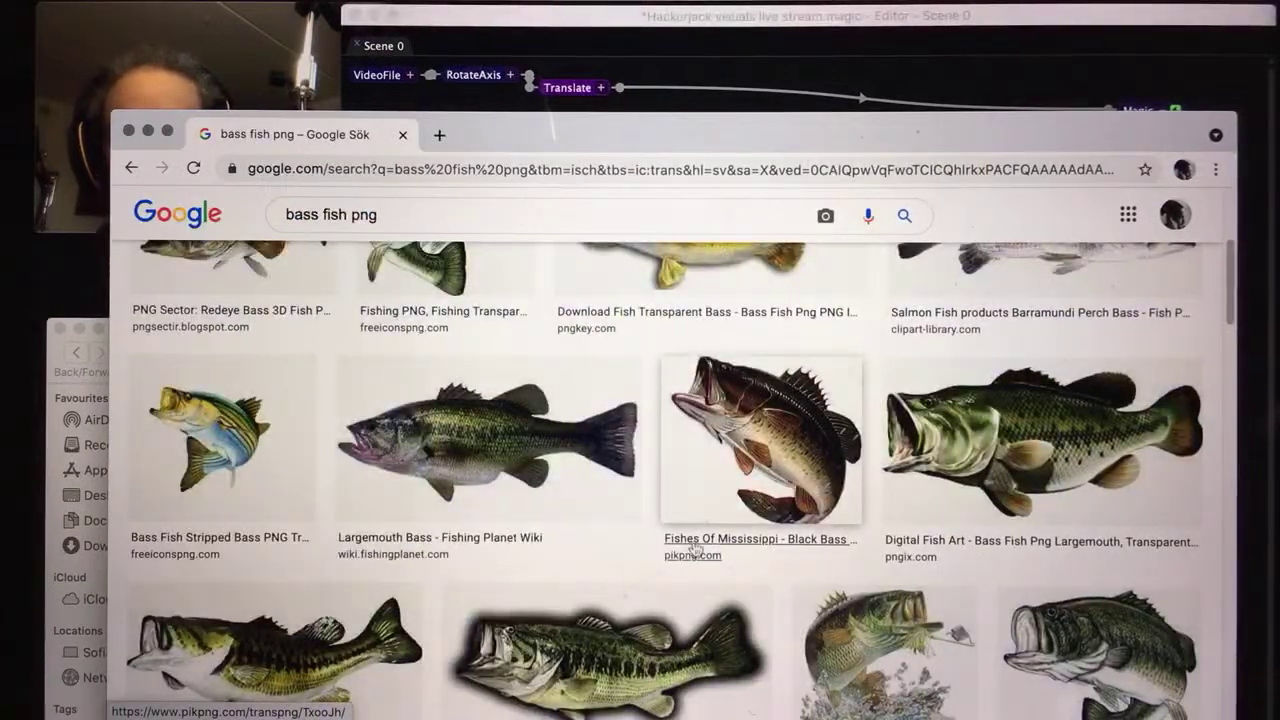
left_click(491, 452)
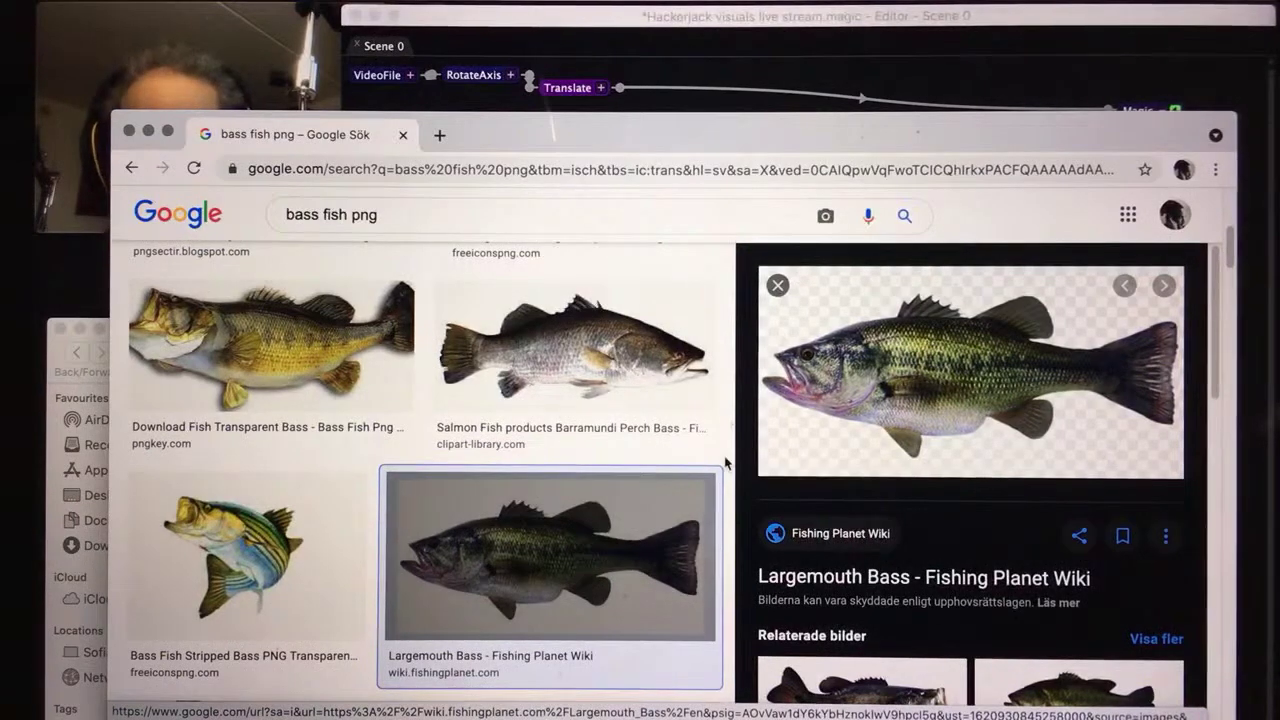
scroll(620, 470, "up", 5)
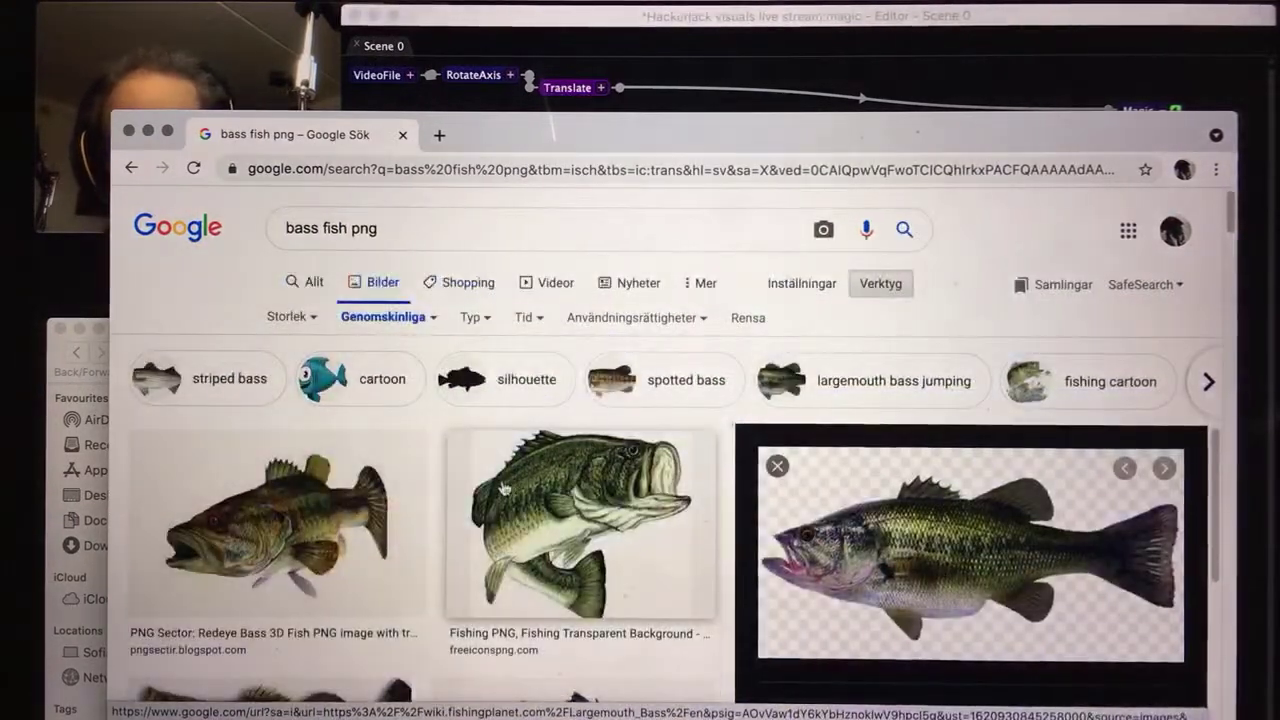
scroll(530, 488, "down", 5)
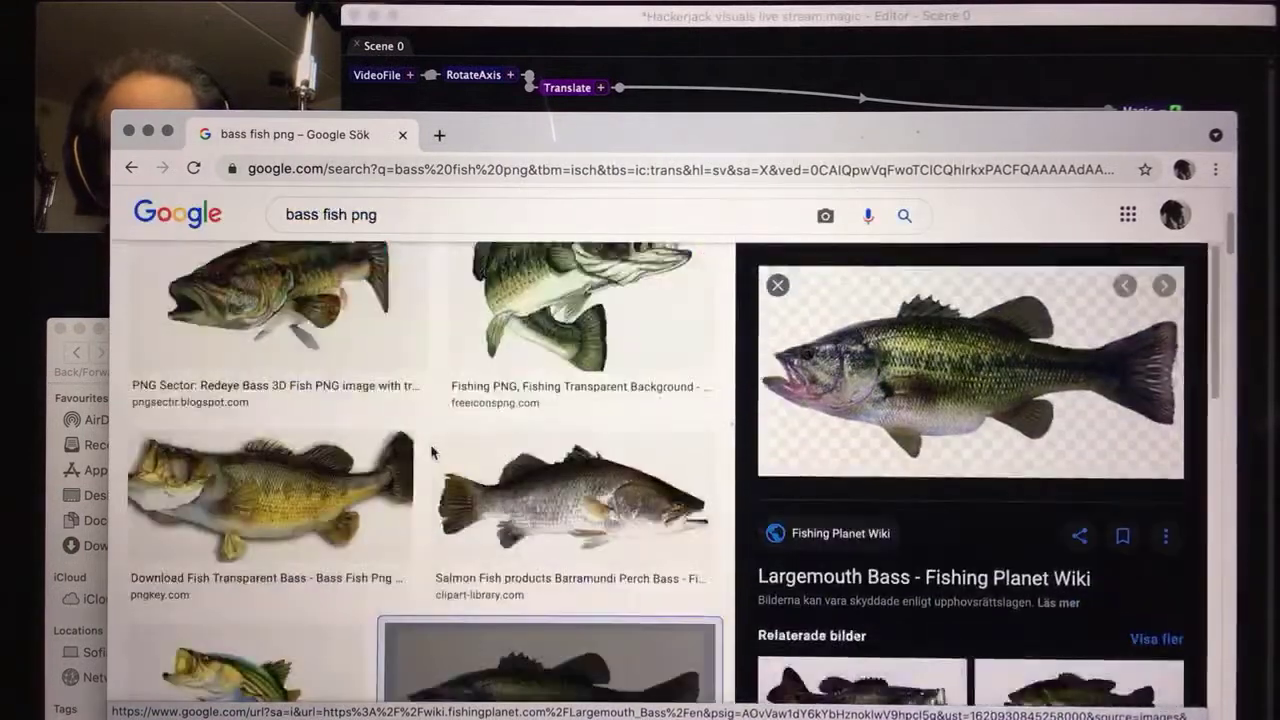